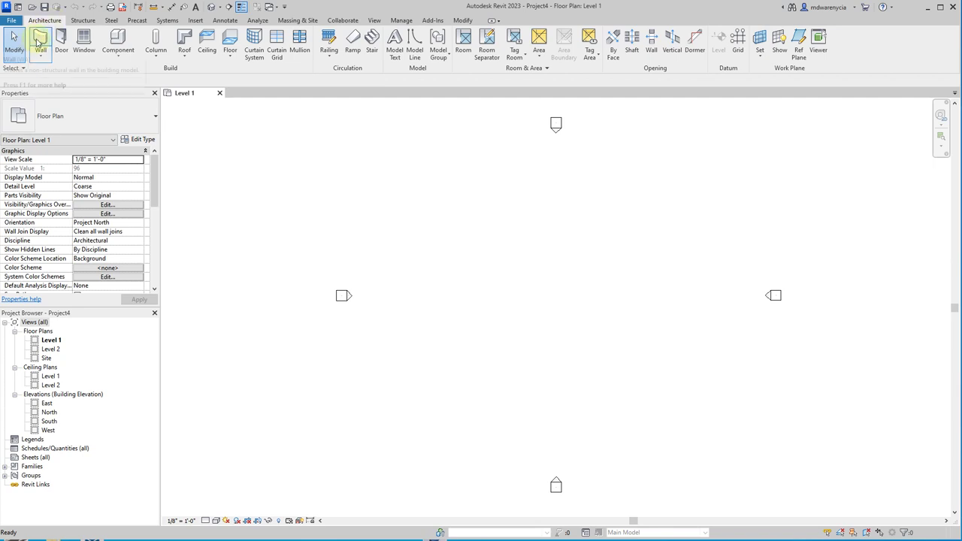
- Draw a vertical Generic - 8" wall 8' long in the middle of the Level 1 plan
{"action": "left_click", "coordinate": [39, 42]}
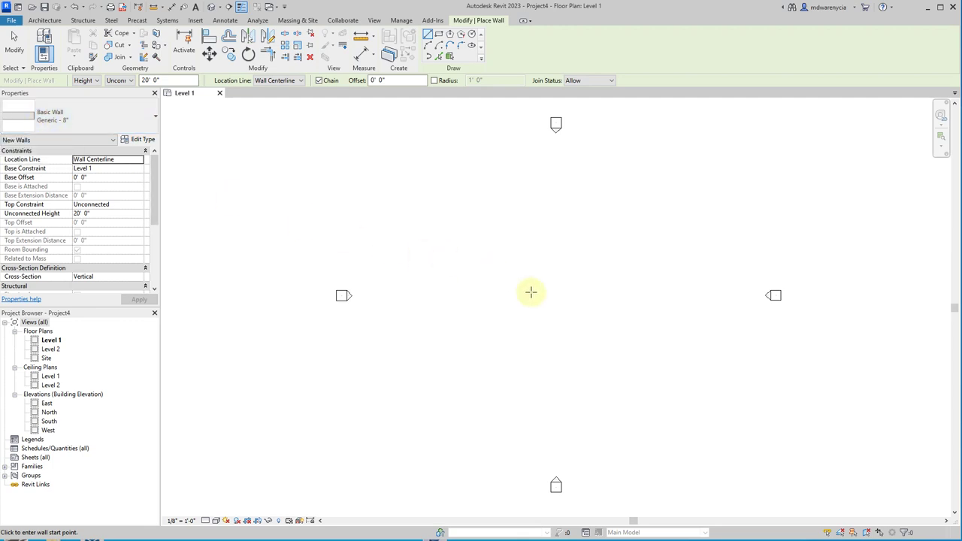
{"action": "scroll", "coordinate": [531, 292], "scroll_direction": "up", "scroll_amount": 2}
{"action": "left_click", "coordinate": [487, 252]}
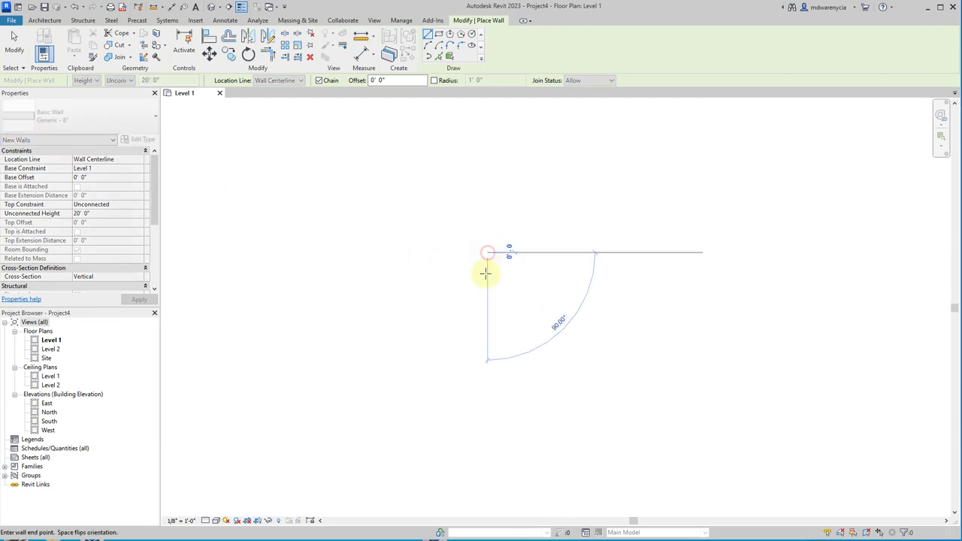
{"action": "left_click", "coordinate": [487, 338]}
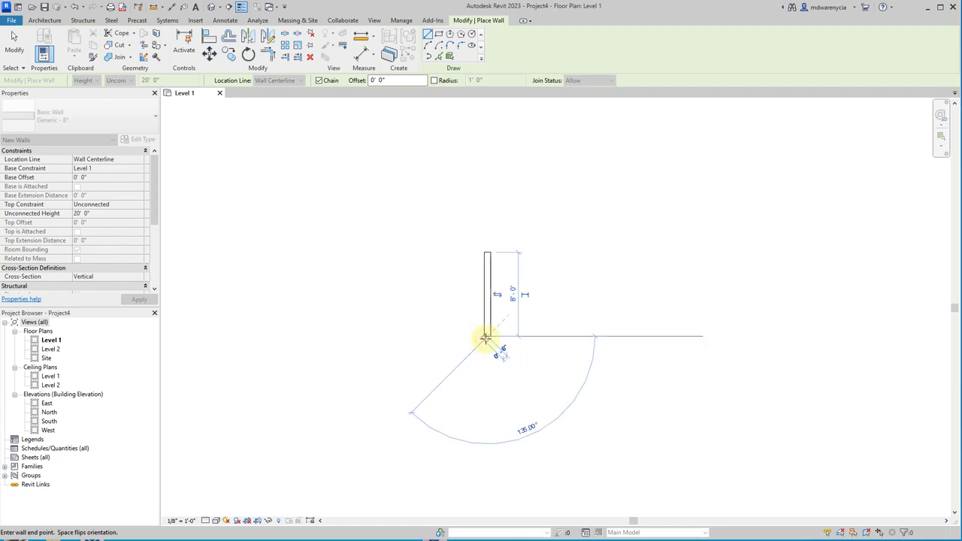
{"action": "key", "text": "Escape"}
{"action": "key", "text": "Escape"}
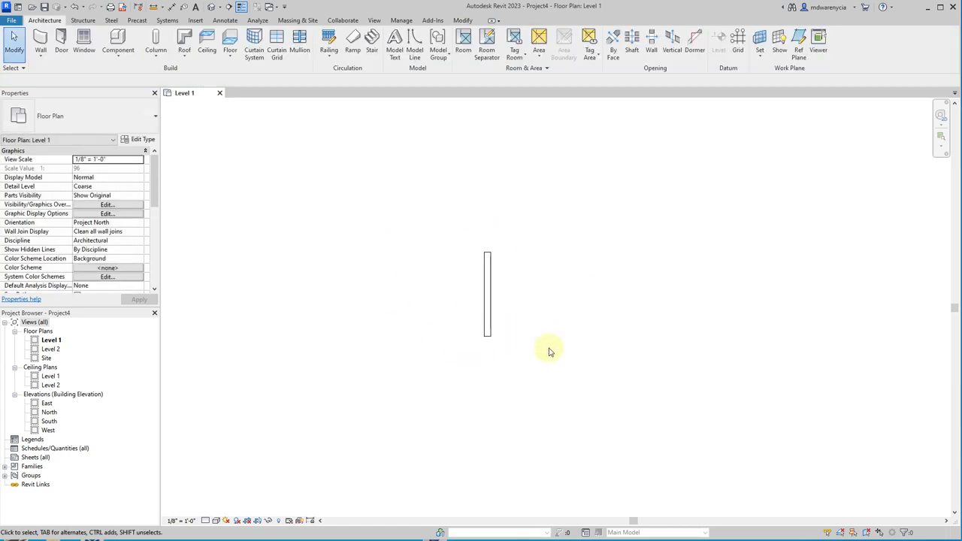
- Array the wall horizontally into six walls spaced about 3'-6" apart and ungroup the second one
{"action": "left_click", "coordinate": [488, 294]}
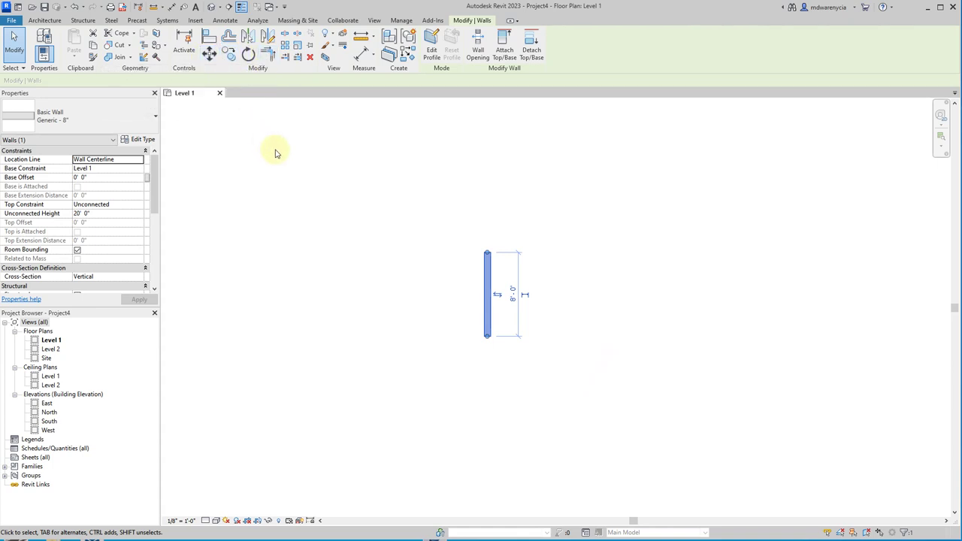
{"action": "left_click", "coordinate": [292, 46]}
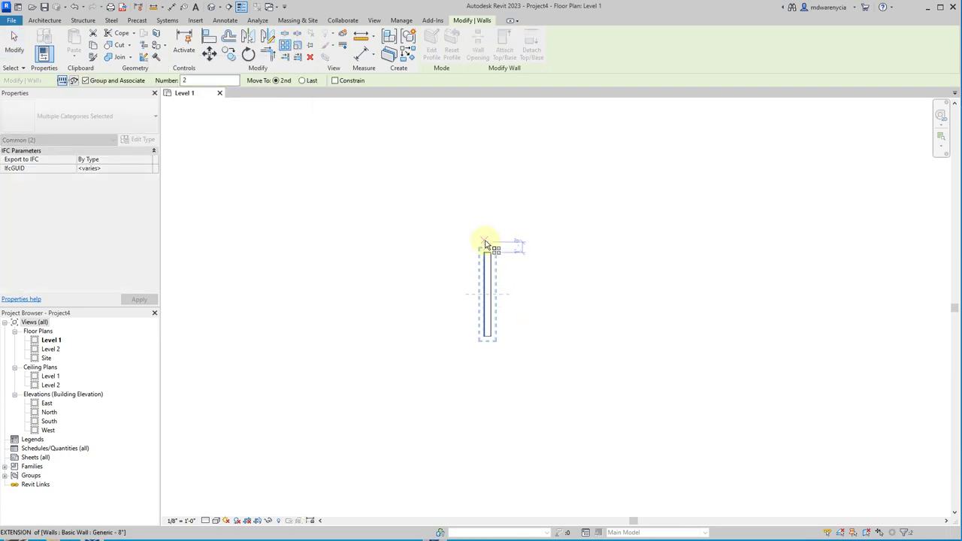
{"action": "left_click", "coordinate": [487, 250]}
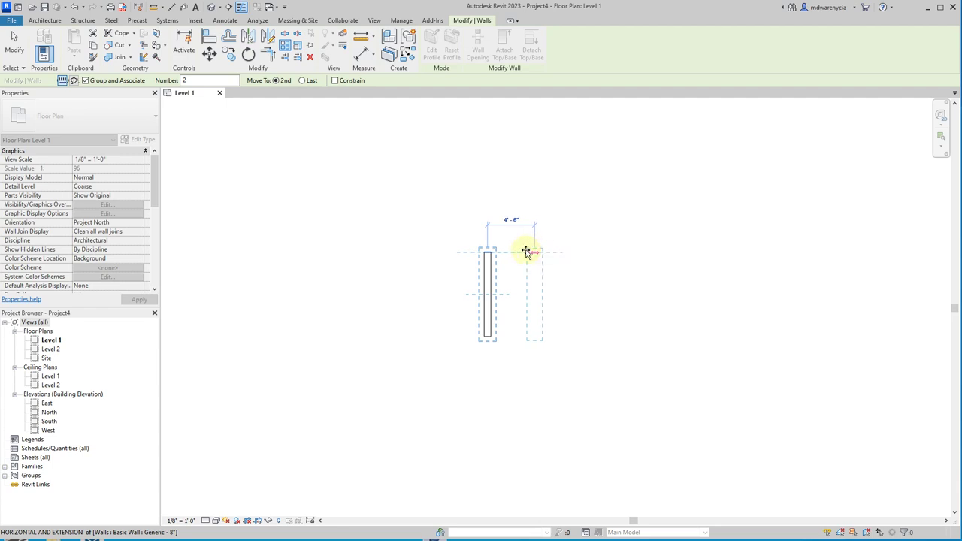
{"action": "left_click", "coordinate": [527, 252]}
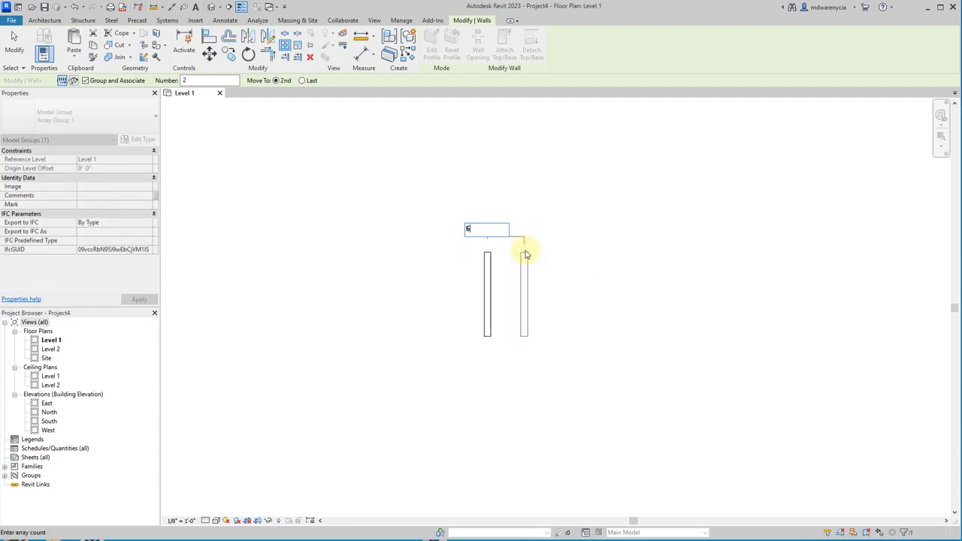
{"action": "type", "text": "6"}
{"action": "key", "text": "Return"}
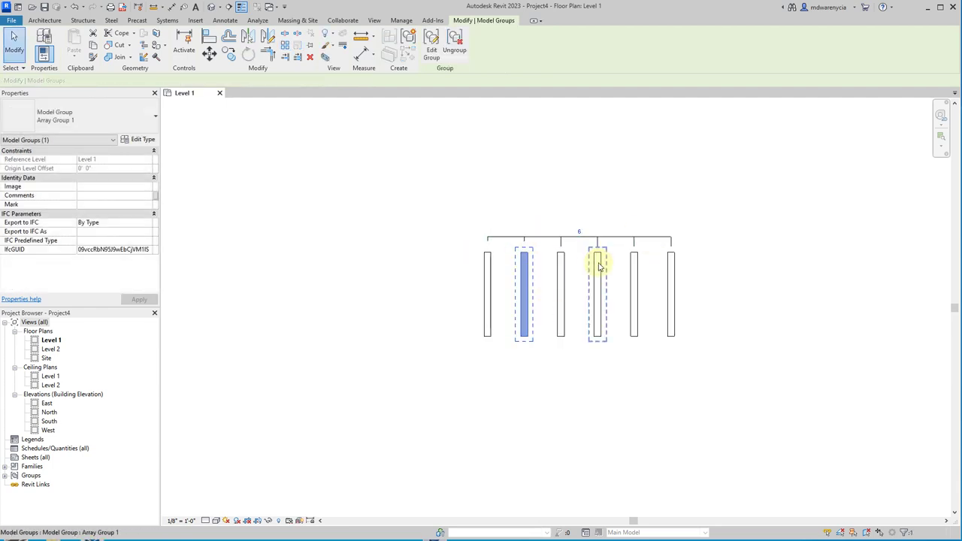
{"action": "left_click", "coordinate": [455, 30]}
{"action": "left_click", "coordinate": [629, 208]}
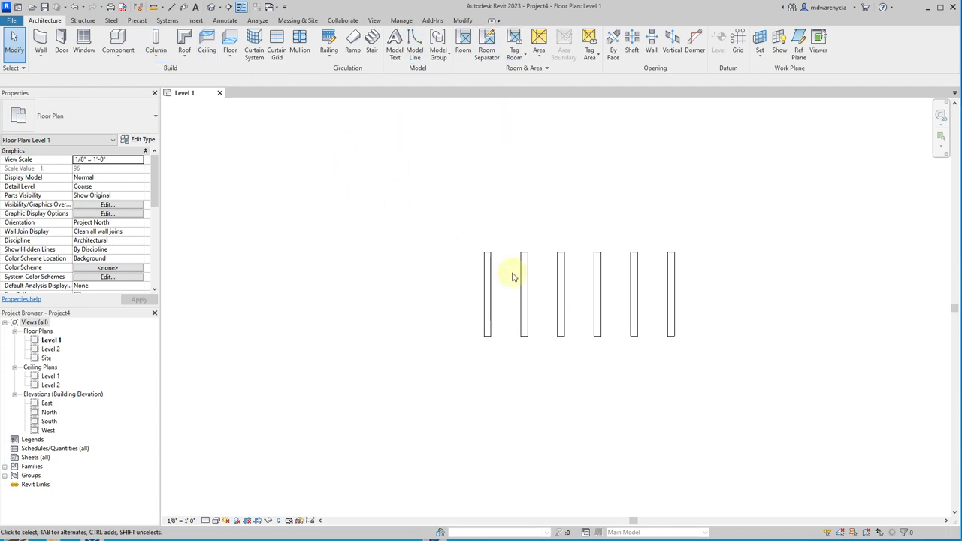
- Set the Level 1 plan's detail level to Fine and its visual style to Consistent Colors
{"action": "left_click", "coordinate": [206, 521]}
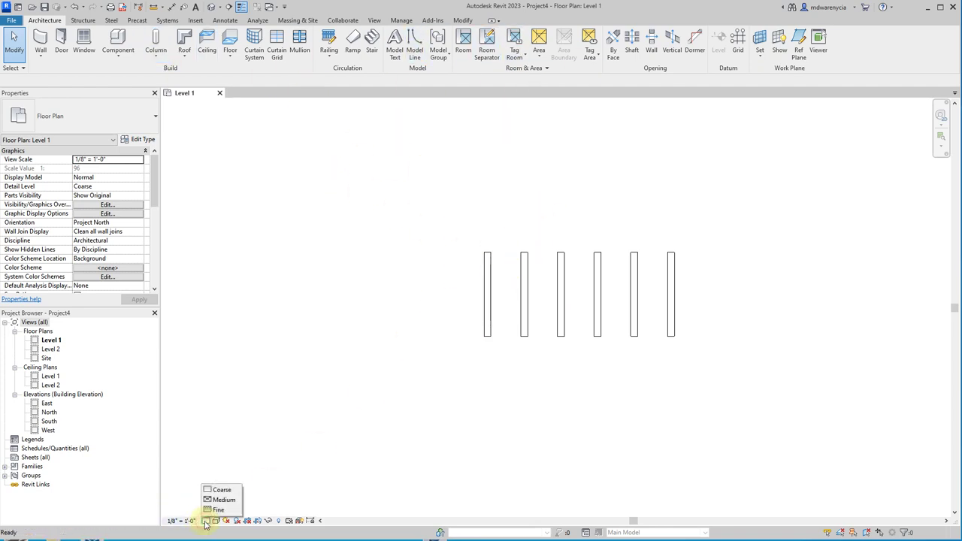
{"action": "left_click", "coordinate": [214, 511]}
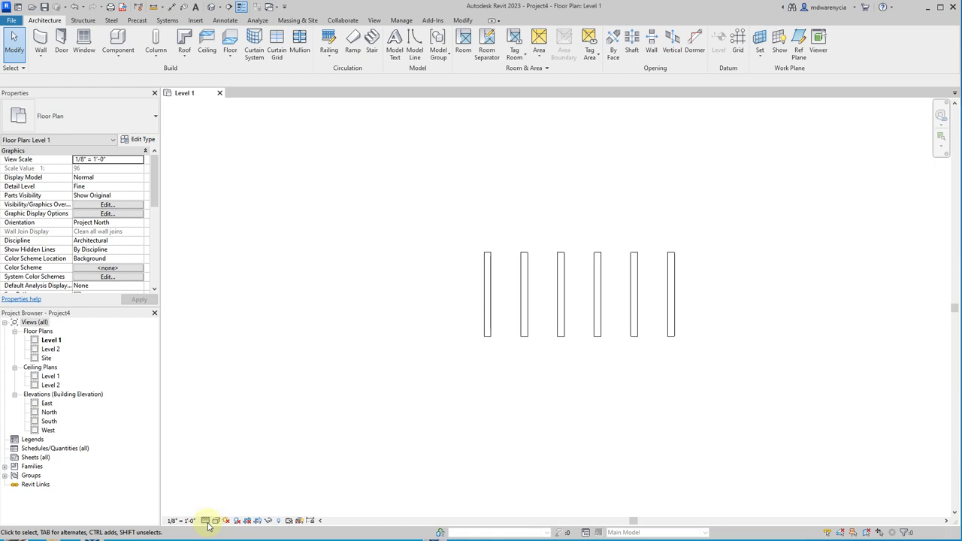
{"action": "left_click", "coordinate": [215, 521]}
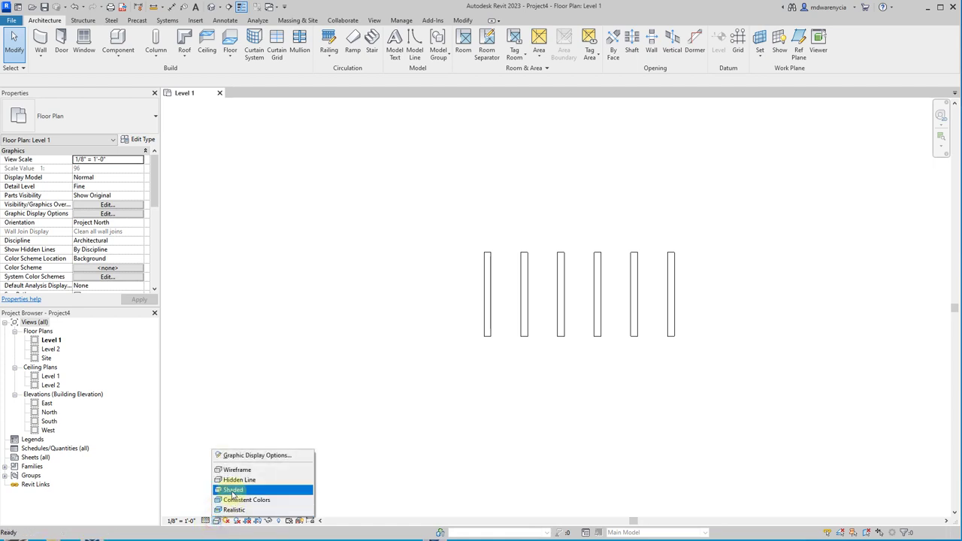
{"action": "left_click", "coordinate": [233, 500]}
{"action": "scroll", "coordinate": [527, 267], "scroll_direction": "up", "scroll_amount": 1}
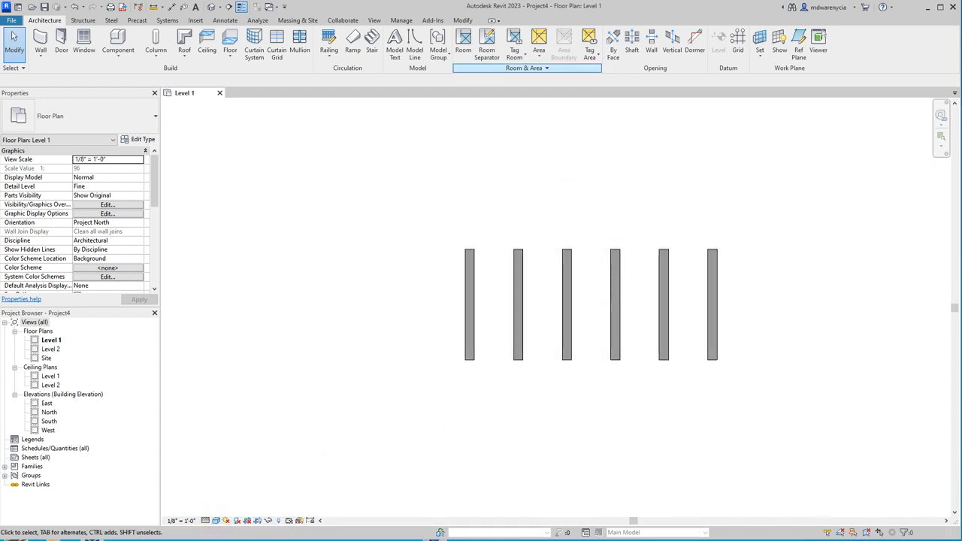
{"action": "scroll", "coordinate": [618, 267], "scroll_direction": "down", "scroll_amount": 1}
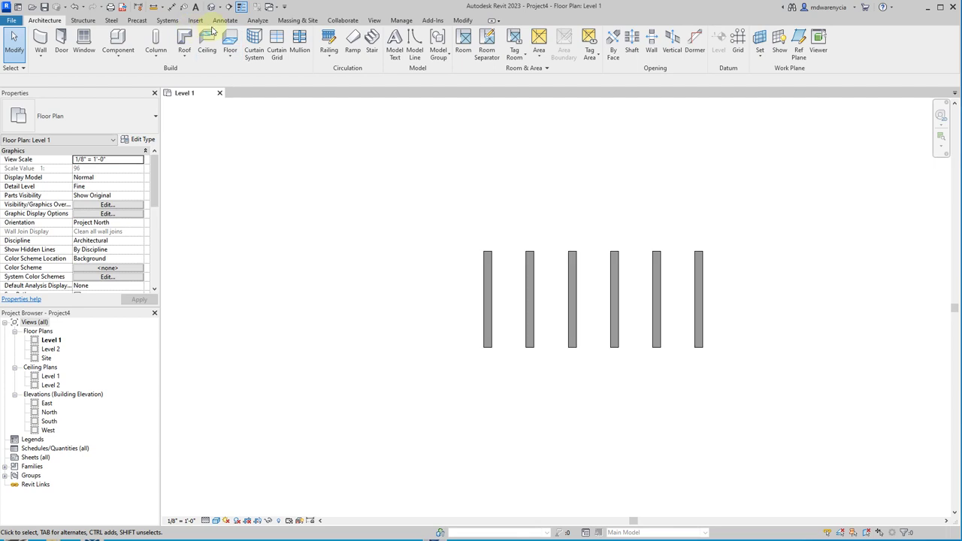
- Open the default 3D view and tile it side by side with the Level 1 plan, with the plan first
{"action": "left_click", "coordinate": [374, 21]}
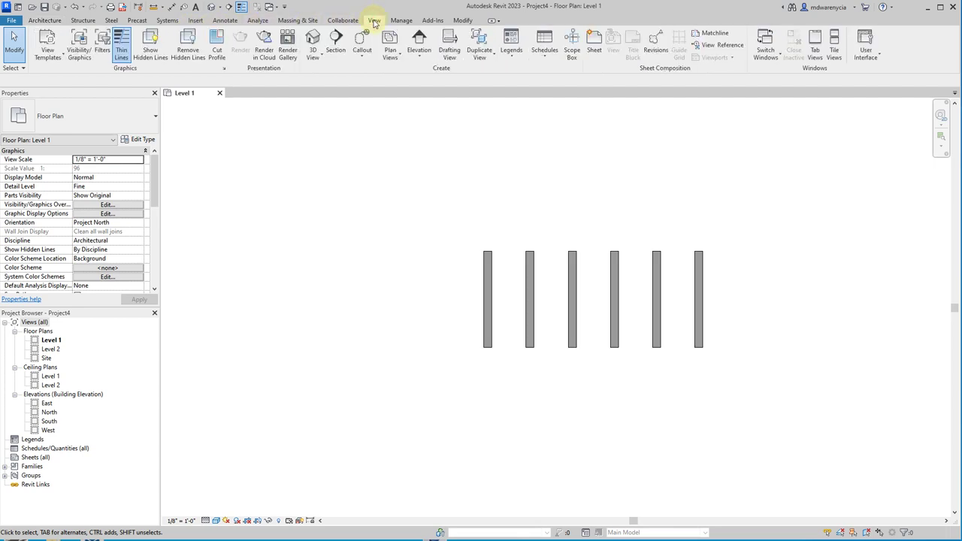
{"action": "left_click", "coordinate": [315, 44]}
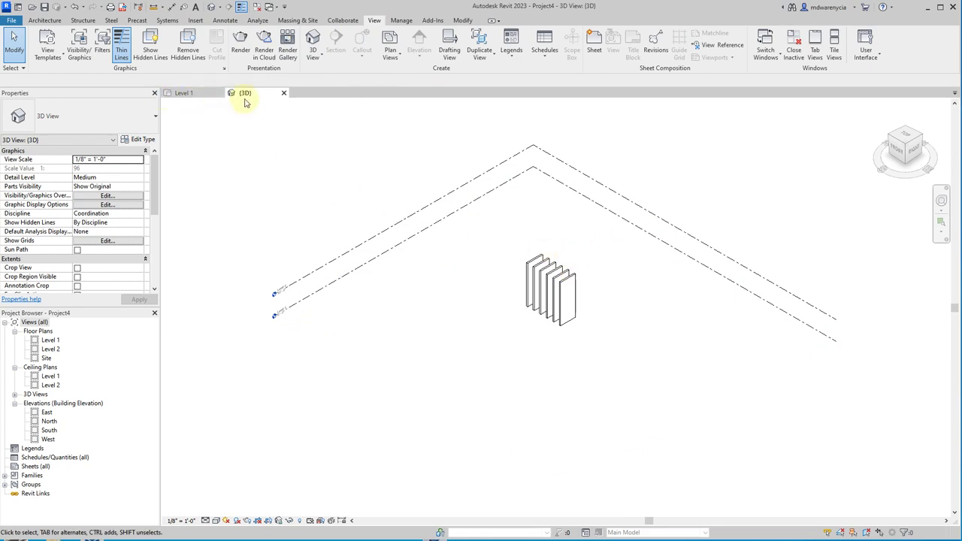
{"action": "left_click", "coordinate": [835, 50]}
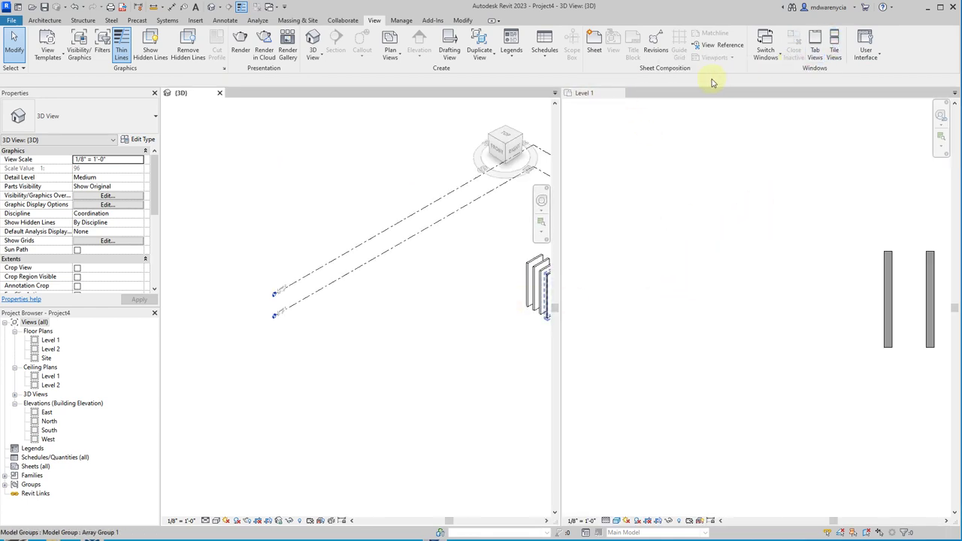
{"action": "left_click_drag", "start_coordinate": [603, 94], "coordinate": [248, 90]}
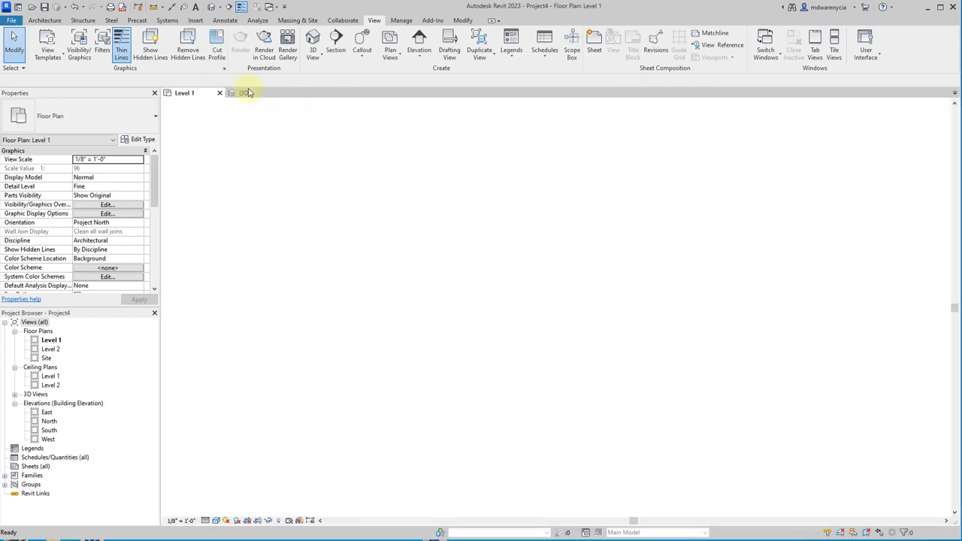
{"action": "left_click", "coordinate": [834, 47]}
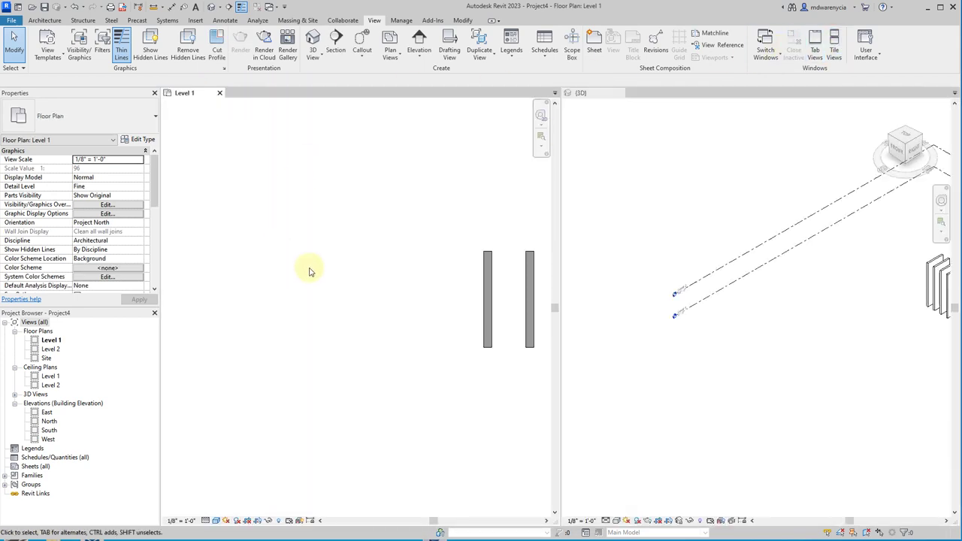
{"action": "middle_click_drag", "start_coordinate": [383, 277], "coordinate": [233, 242]}
{"action": "scroll", "coordinate": [313, 241], "scroll_direction": "down", "scroll_amount": 1}
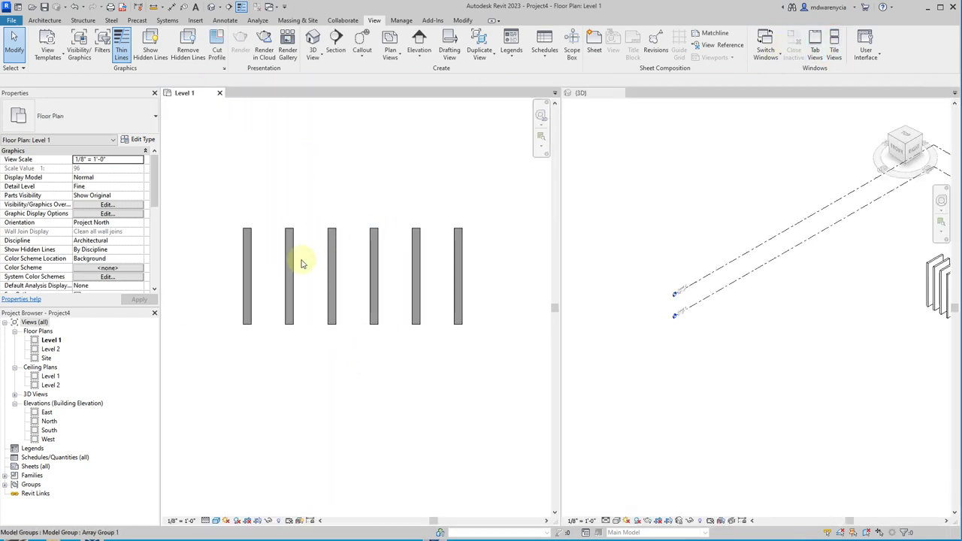
{"action": "scroll", "coordinate": [308, 258], "scroll_direction": "up", "scroll_amount": 2}
- Set the 3D view's visual style to Consistent Colors and its detail level to Fine
{"action": "left_click", "coordinate": [614, 364]}
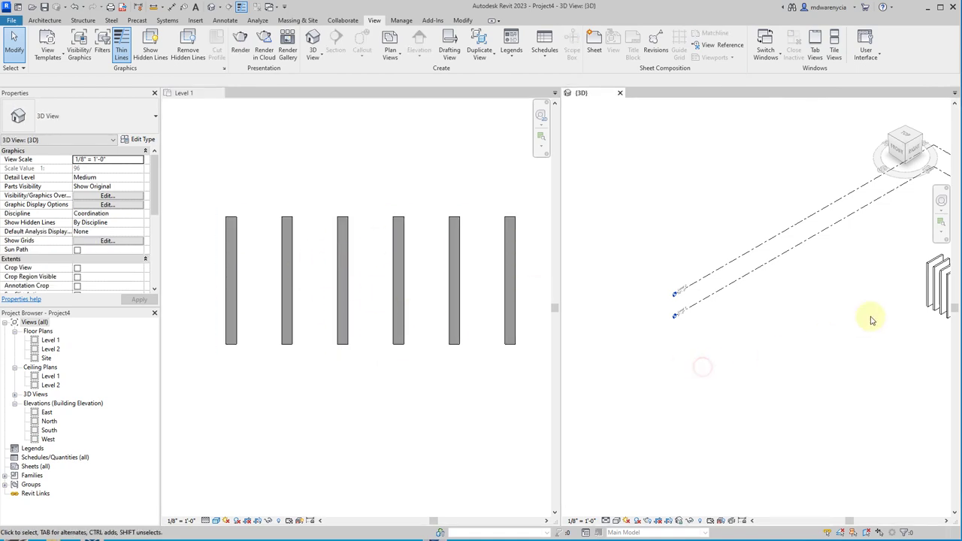
{"action": "key", "text": "z"}
{"action": "key", "text": "f"}
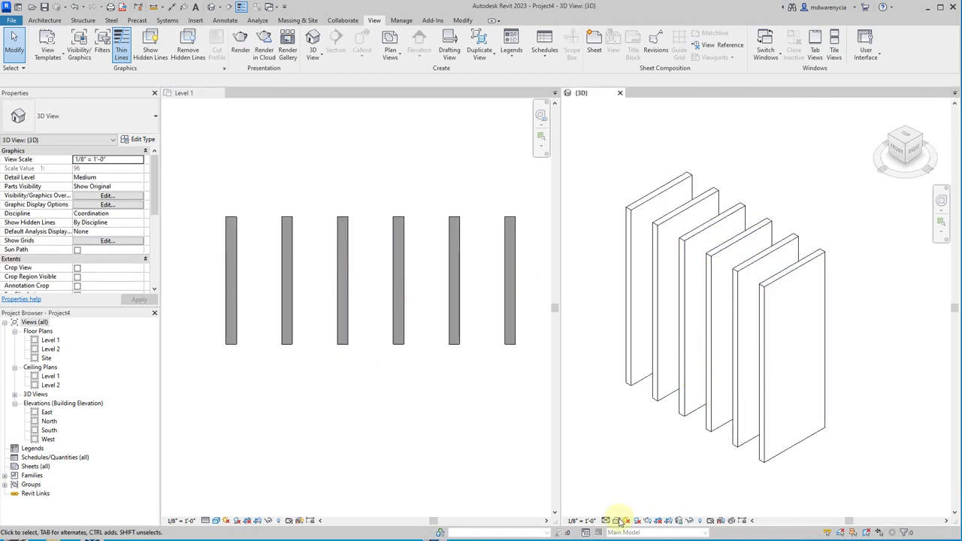
{"action": "left_click", "coordinate": [619, 521]}
{"action": "left_click", "coordinate": [635, 499]}
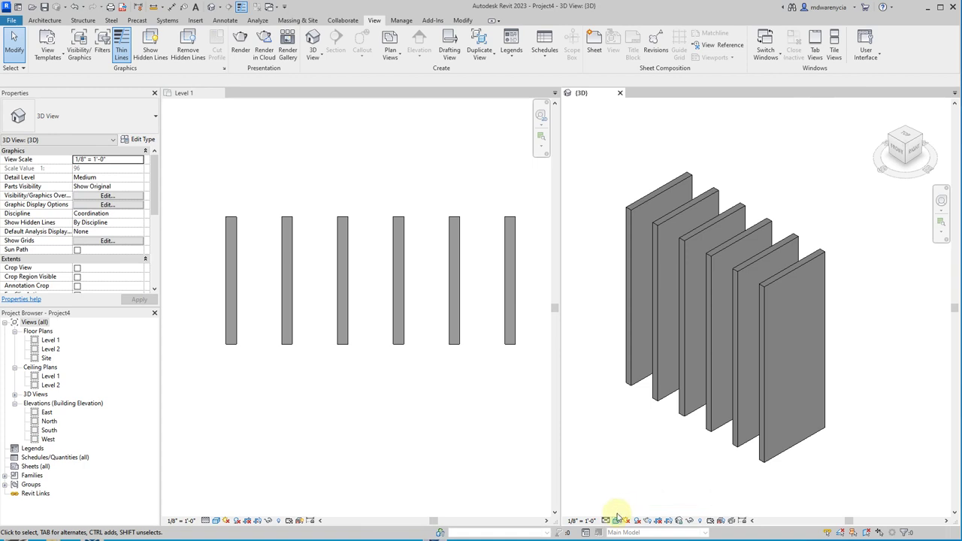
{"action": "left_click", "coordinate": [607, 521]}
{"action": "left_click", "coordinate": [618, 510]}
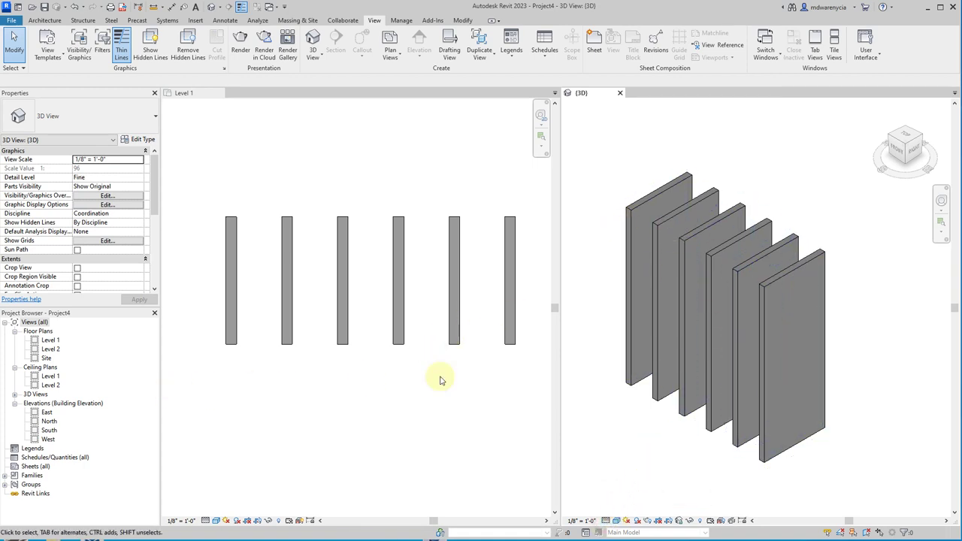
- Ungroup the first wall of the row in the Level 1 plan
{"action": "left_click", "coordinate": [231, 276]}
{"action": "left_click", "coordinate": [240, 276]}
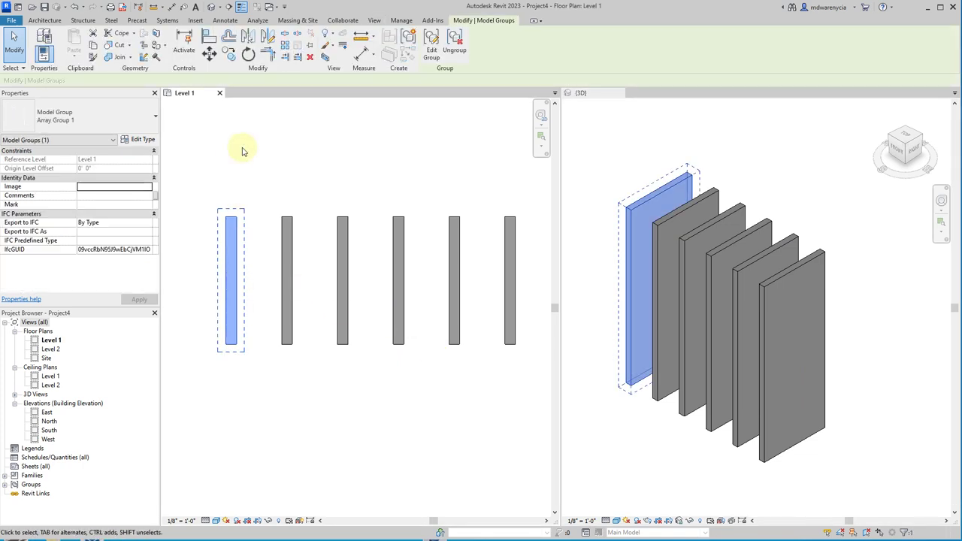
{"action": "left_click", "coordinate": [454, 42]}
- Try to tilt the first wall by moving its upper end toward the second wall
{"action": "left_click_drag", "start_coordinate": [233, 218], "coordinate": [277, 219]}
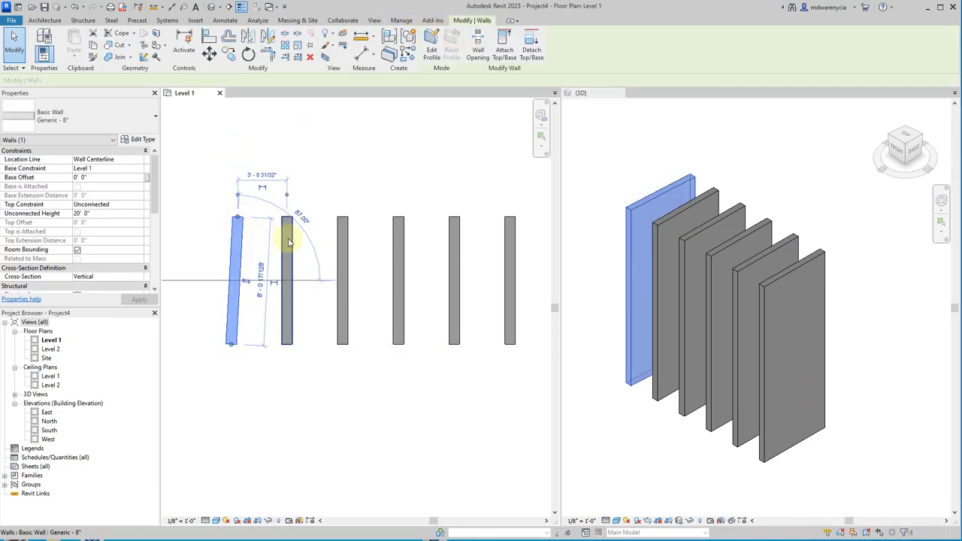
{"action": "key", "text": "ctrl+z"}
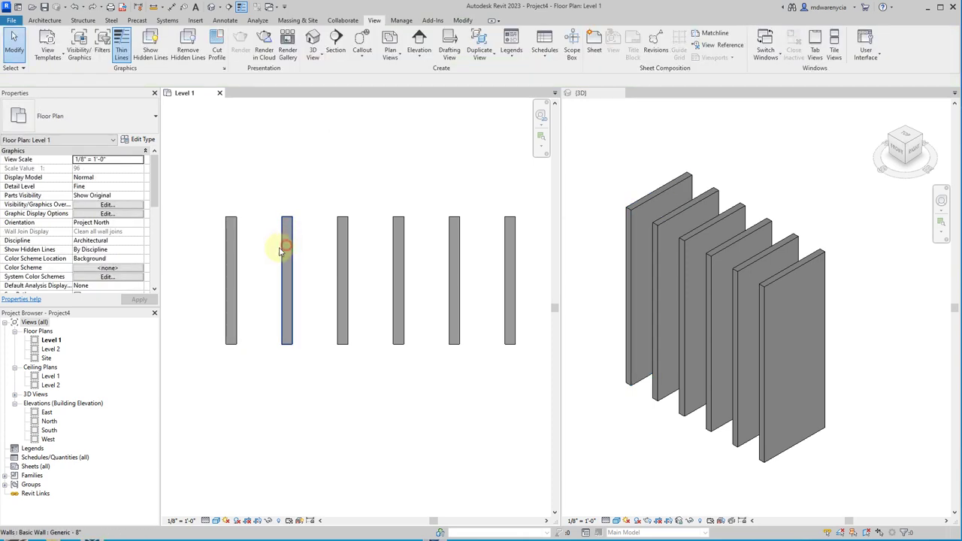
{"action": "left_click", "coordinate": [286, 243]}
{"action": "left_click", "coordinate": [231, 262]}
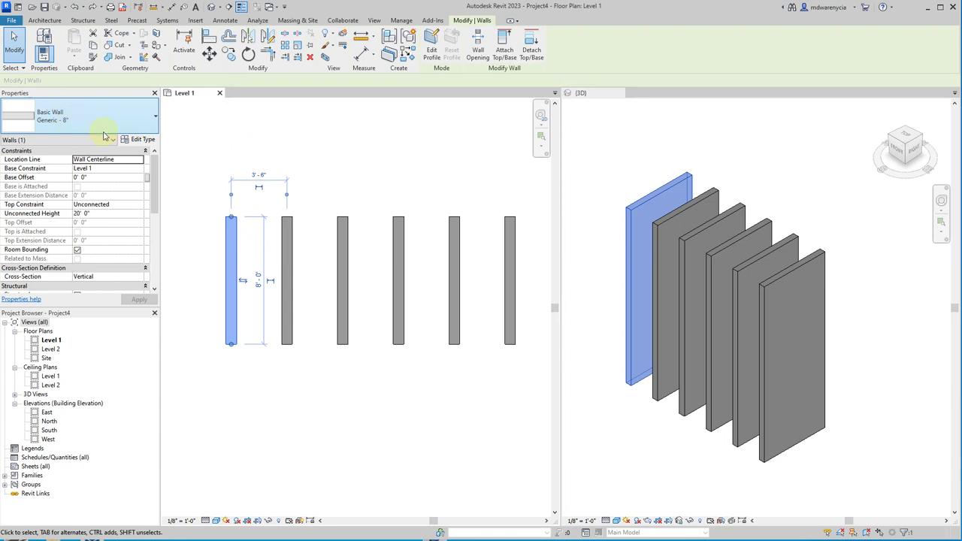
{"action": "left_click", "coordinate": [254, 144]}
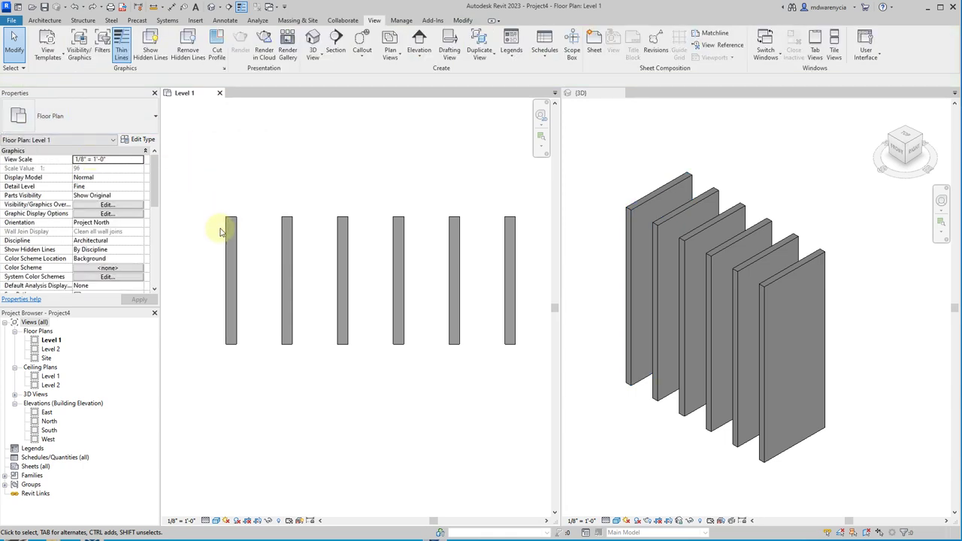
- Change the second wall's type to Generic - 6"
{"action": "scroll", "coordinate": [260, 230], "scroll_direction": "up", "scroll_amount": 2}
{"action": "left_click", "coordinate": [299, 238]}
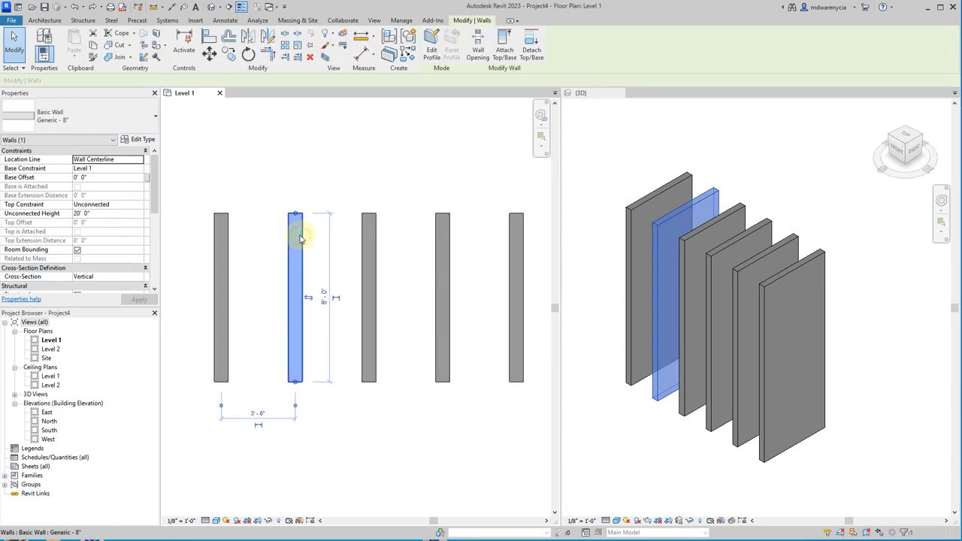
{"action": "left_click", "coordinate": [98, 116]}
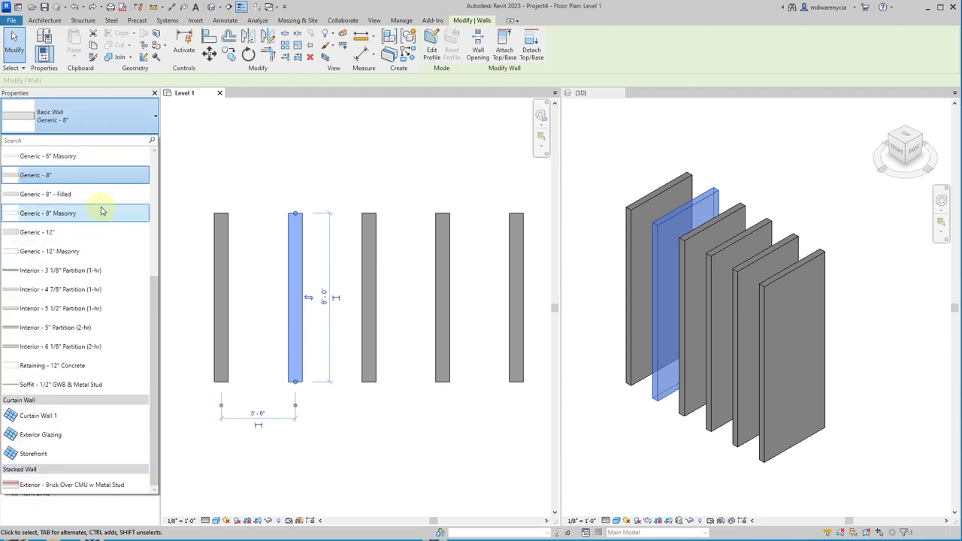
{"action": "scroll", "coordinate": [103, 211], "scroll_direction": "up", "scroll_amount": 5}
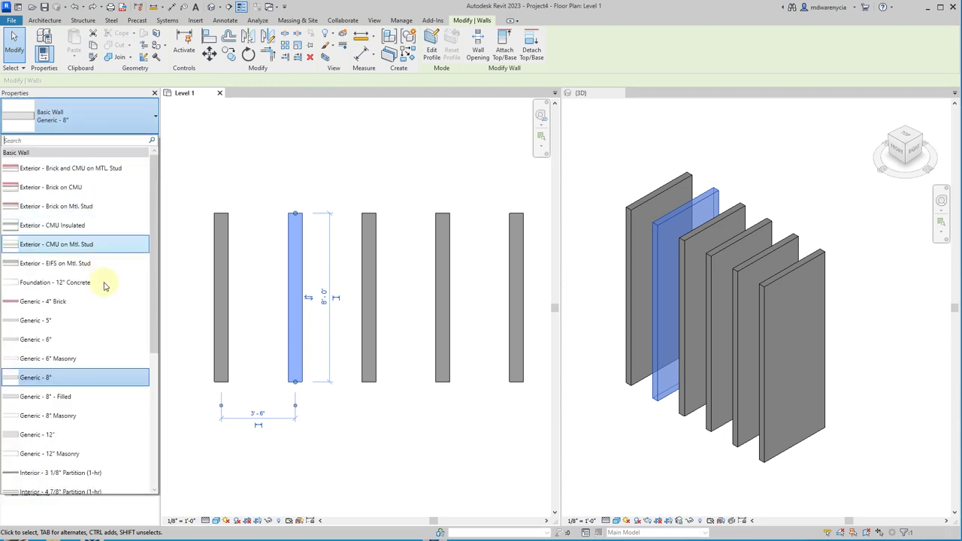
{"action": "left_click", "coordinate": [66, 346]}
{"action": "left_click", "coordinate": [370, 421]}
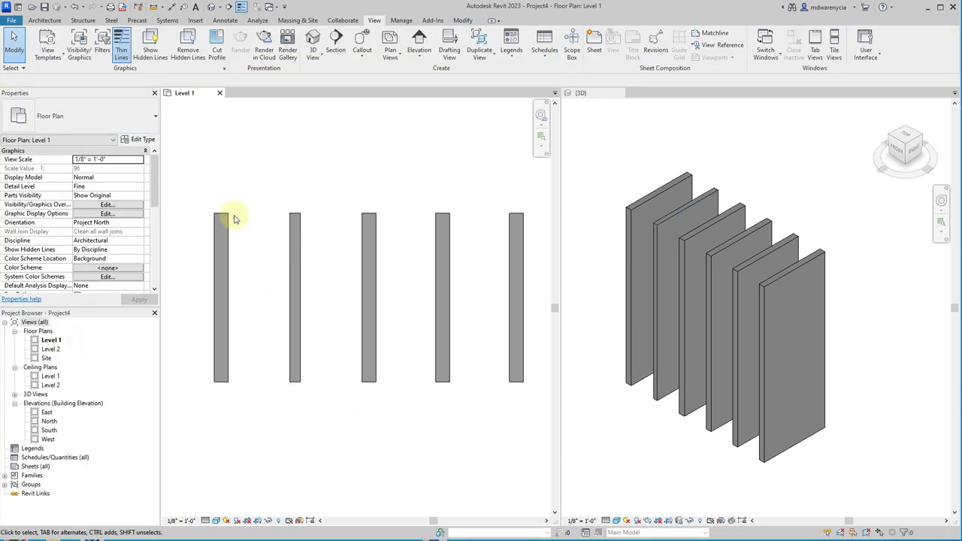
- Move the Generic - 6" wall in line with the first wall so that it meets its lower end
{"action": "scroll", "coordinate": [233, 218], "scroll_direction": "up", "scroll_amount": 2}
{"action": "left_click_drag", "start_coordinate": [351, 247], "coordinate": [231, 312]}
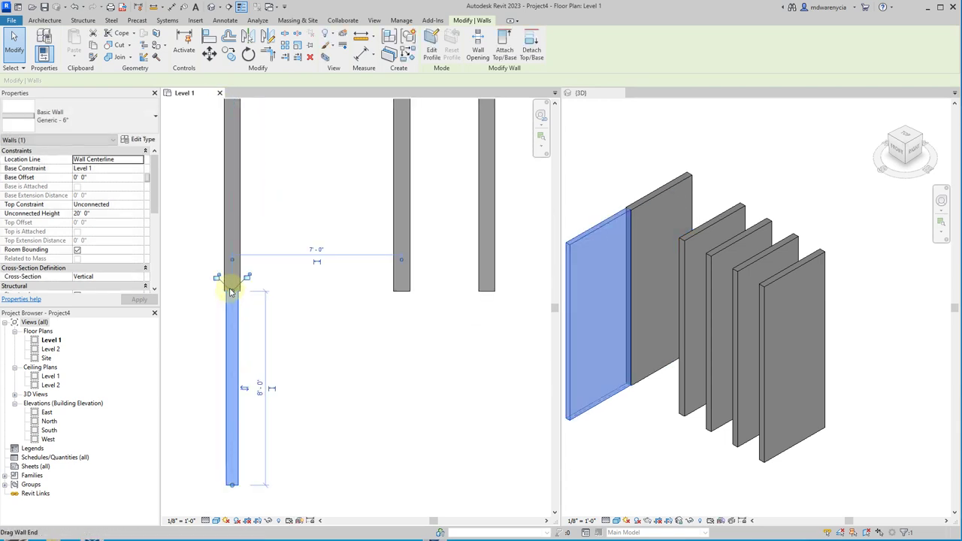
- Undo the last move of the Generic - 6" wall in the Level 1 plan
{"action": "scroll", "coordinate": [231, 291], "scroll_direction": "up", "scroll_amount": 5}
{"action": "scroll", "coordinate": [269, 286], "scroll_direction": "down", "scroll_amount": 5}
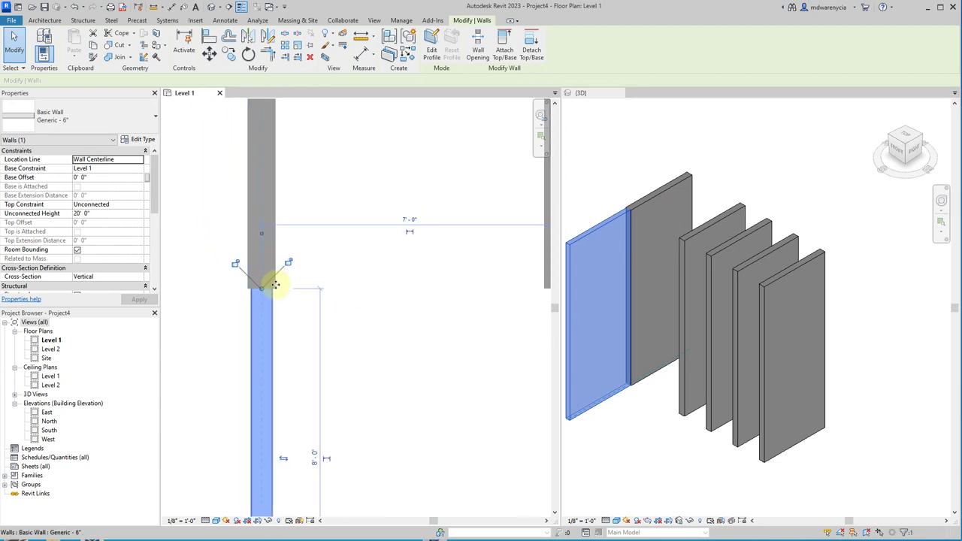
{"action": "key", "text": "ctrl+z"}
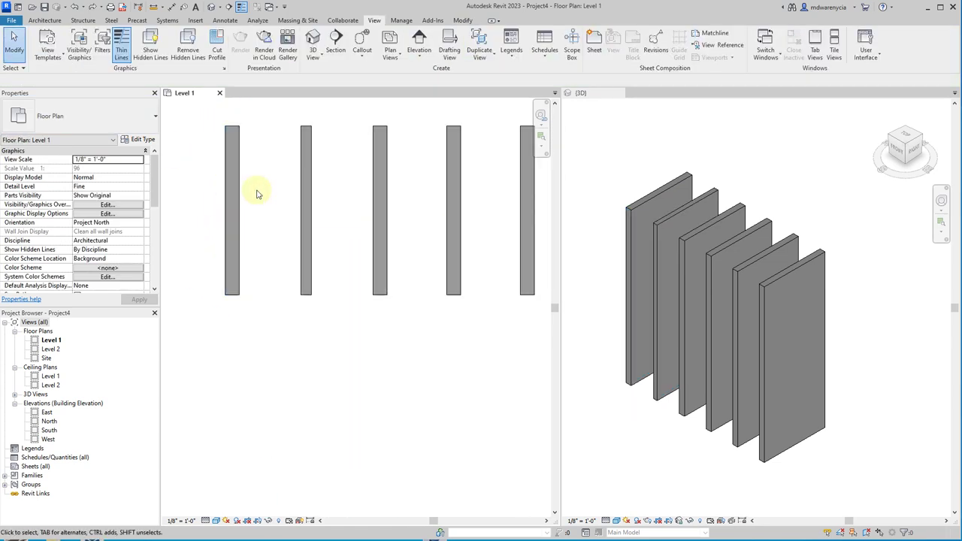
{"action": "middle_click_drag", "start_coordinate": [342, 291], "coordinate": [367, 359]}
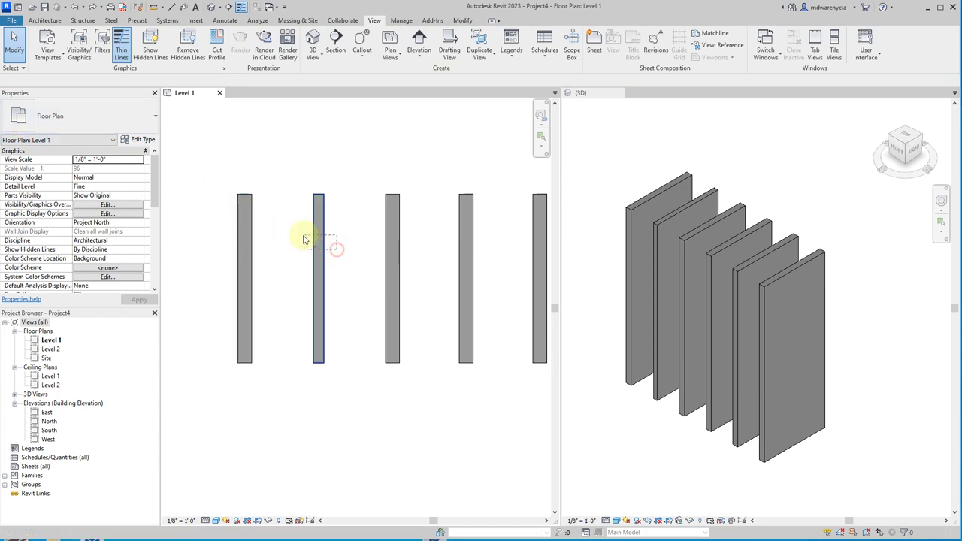
- Examine the wall types available for the second wall of the row without changing its type
{"action": "left_click", "coordinate": [318, 240]}
{"action": "left_click", "coordinate": [44, 116]}
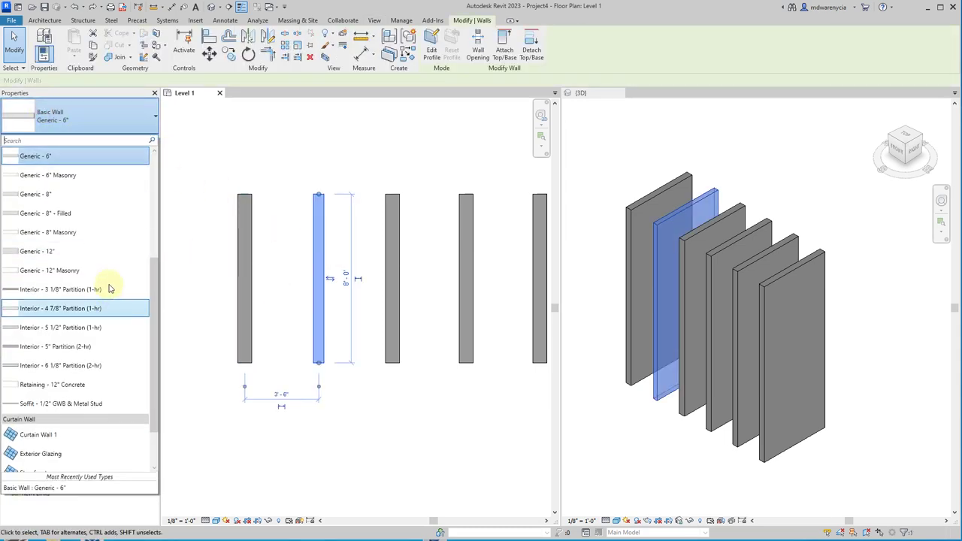
{"action": "left_click", "coordinate": [247, 128]}
{"action": "left_click", "coordinate": [247, 146]}
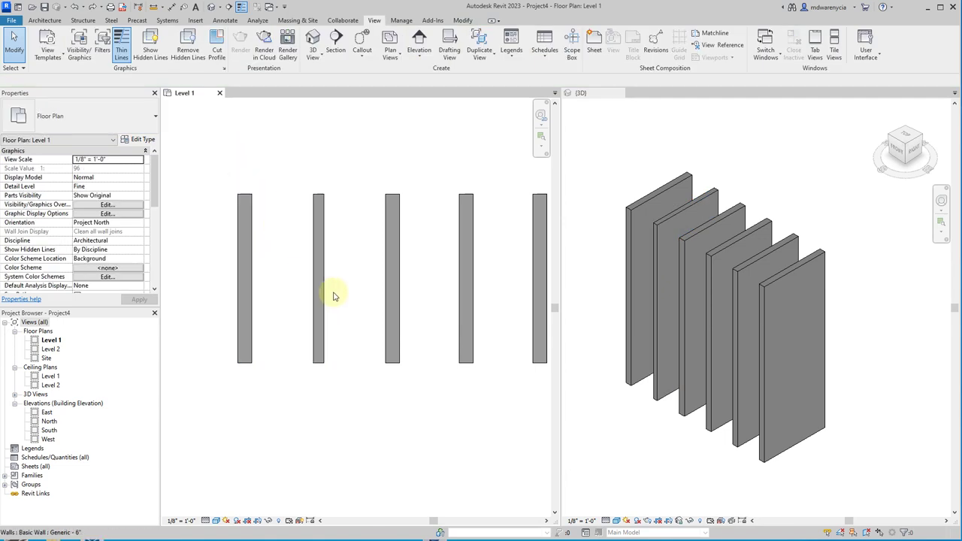
- Draw a horizontal Generic - 8" wall above the row of walls in the Level 1 plan
{"action": "scroll", "coordinate": [328, 448], "scroll_direction": "down", "scroll_amount": 2}
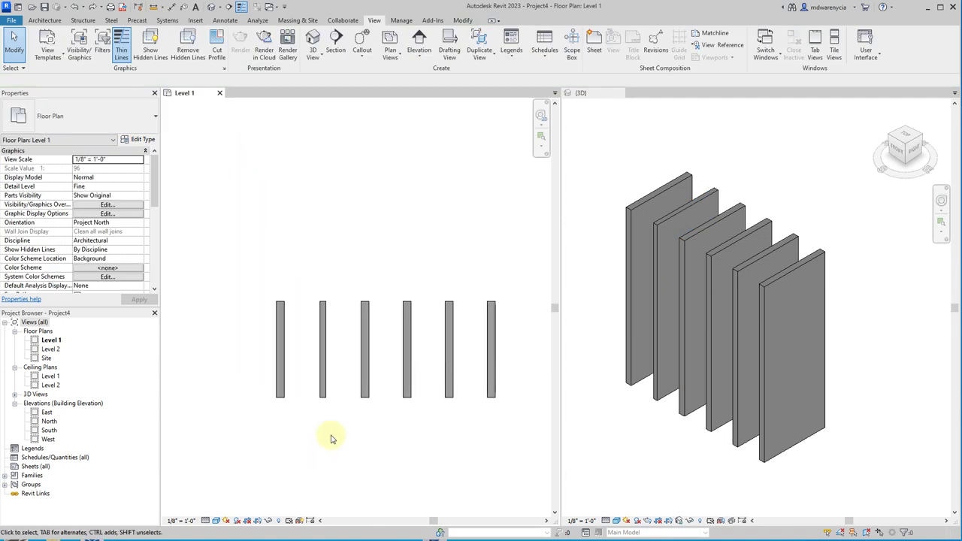
{"action": "scroll", "coordinate": [279, 340], "scroll_direction": "up", "scroll_amount": 2}
{"action": "left_click", "coordinate": [44, 20]}
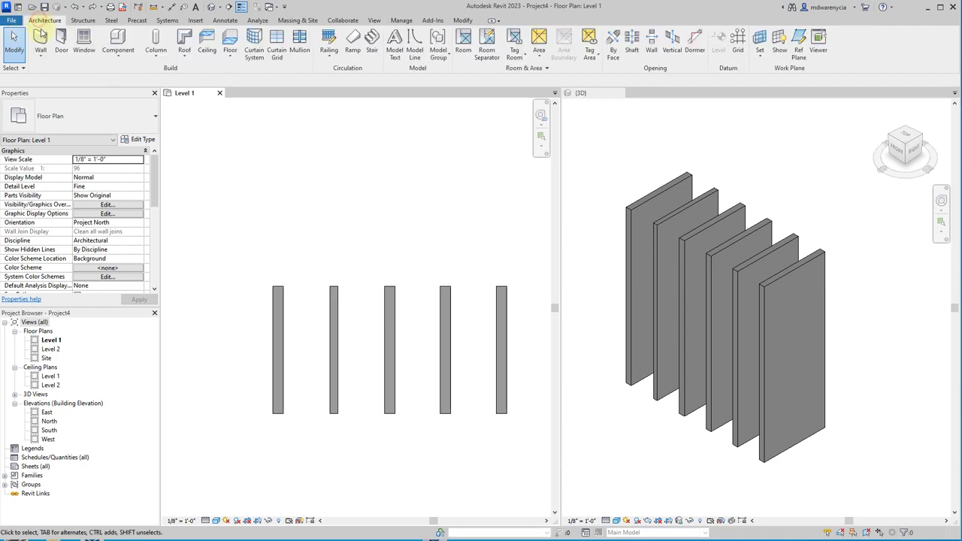
{"action": "left_click", "coordinate": [40, 44]}
{"action": "left_click", "coordinate": [279, 167]}
{"action": "left_click", "coordinate": [462, 166]}
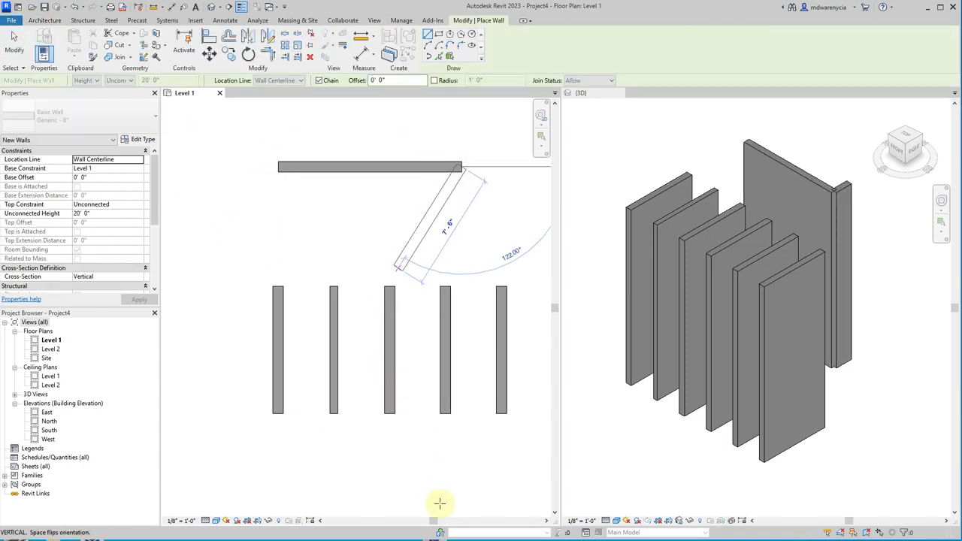
- Continue the wall chain with a vertical wall, a parallel wall about 23' long and a shorter side wall, leaving the room outline open
{"action": "scroll", "coordinate": [436, 439], "scroll_direction": "down", "scroll_amount": 4}
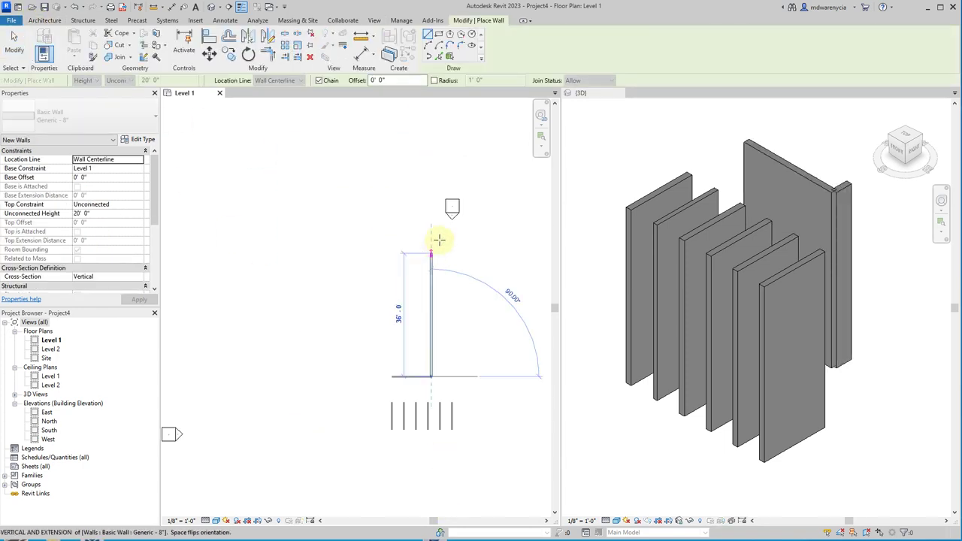
{"action": "left_click", "coordinate": [432, 301]}
{"action": "scroll", "coordinate": [421, 316], "scroll_direction": "up", "scroll_amount": 2}
{"action": "left_click", "coordinate": [311, 305]}
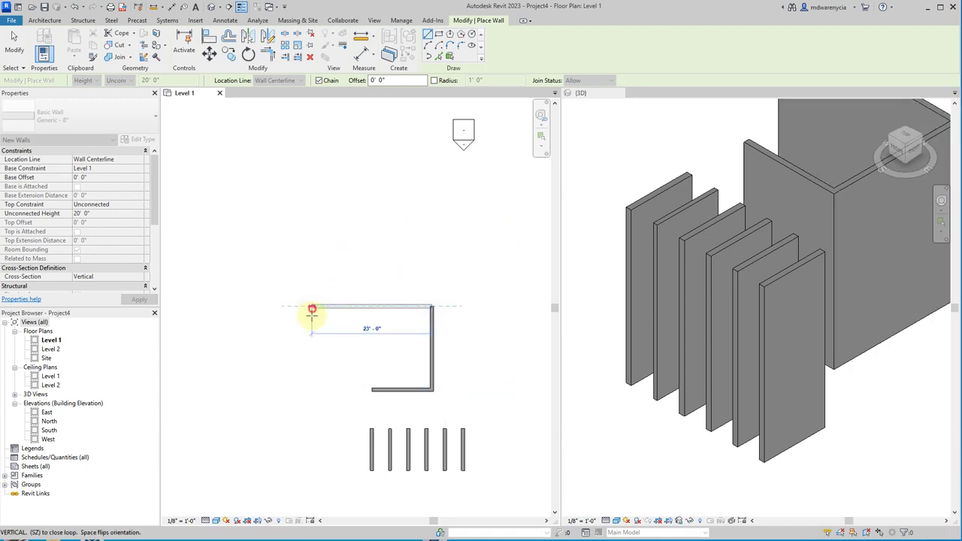
{"action": "left_click", "coordinate": [311, 369]}
- Try to close the room outline with a slanted wall, and undo that wall
{"action": "left_click", "coordinate": [369, 394]}
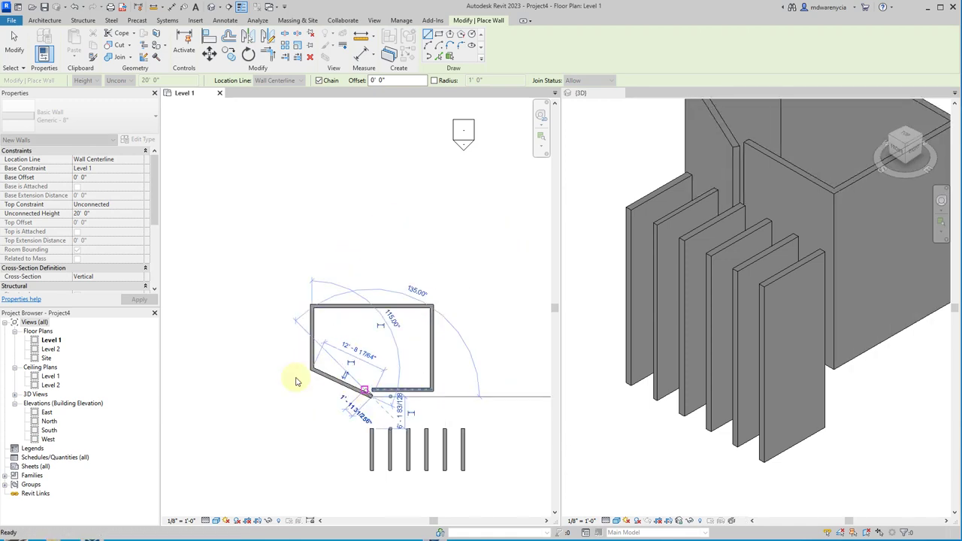
{"action": "key", "text": "Escape"}
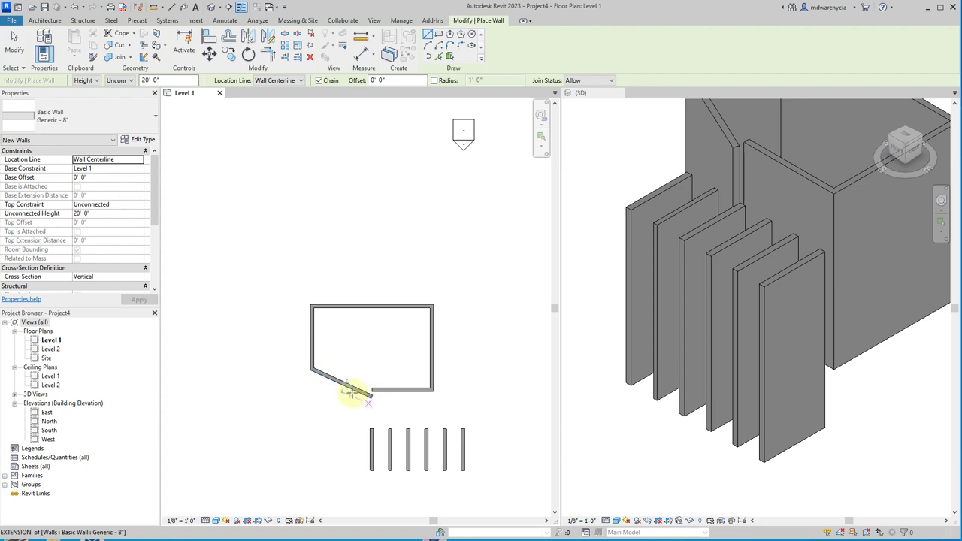
{"action": "key", "text": "ctrl+z"}
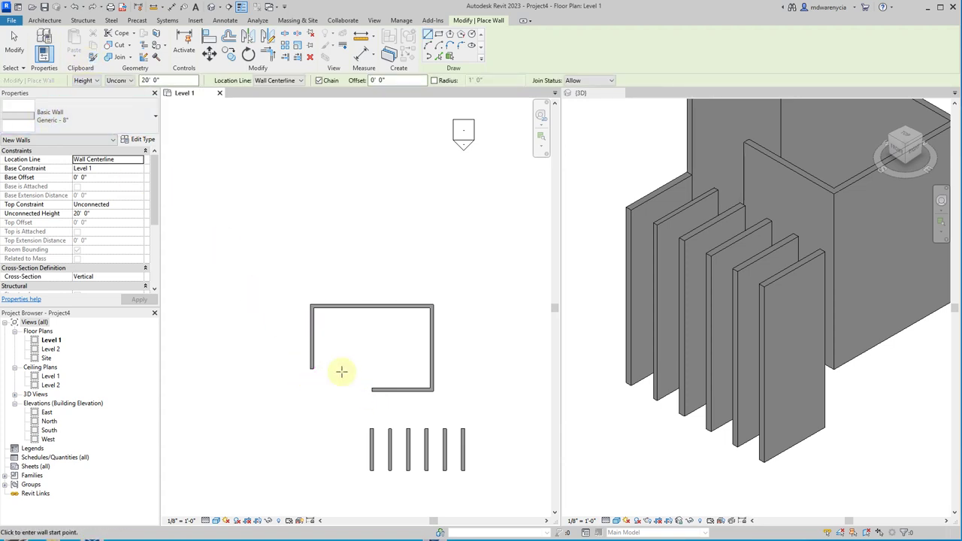
- Close the room outline with a slanted wall about 12'-3" long ending at the first drawn wall's endpoint
{"action": "scroll", "coordinate": [323, 368], "scroll_direction": "up", "scroll_amount": 1}
{"action": "left_click", "coordinate": [311, 370]}
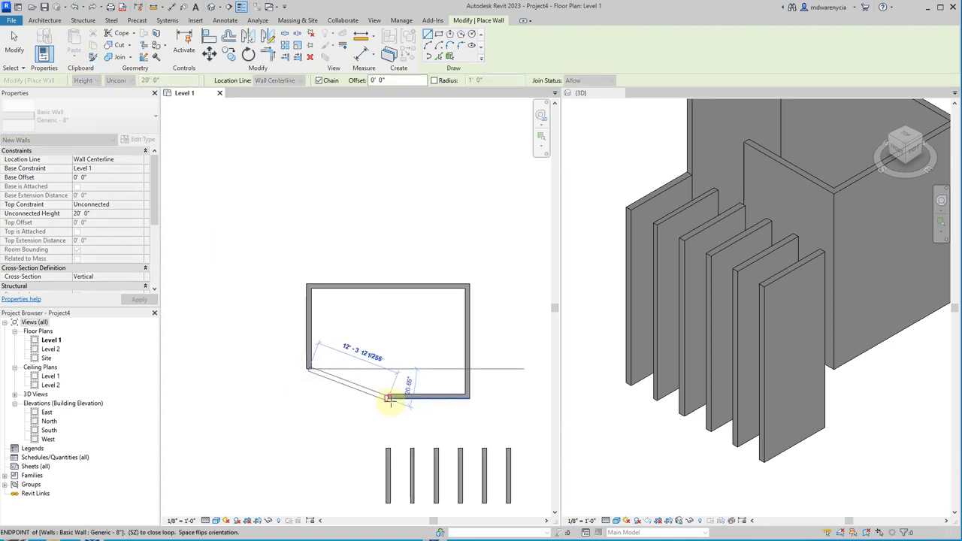
{"action": "left_click", "coordinate": [388, 397]}
{"action": "key", "text": "Escape"}
{"action": "key", "text": "Escape"}
- Change the type of the room's short vertical wall to Interior - 5 1/2" Partition (1-hr)
{"action": "scroll", "coordinate": [358, 326], "scroll_direction": "up", "scroll_amount": 1}
{"action": "left_click_drag", "start_coordinate": [389, 354], "coordinate": [225, 287]}
{"action": "left_click", "coordinate": [89, 119]}
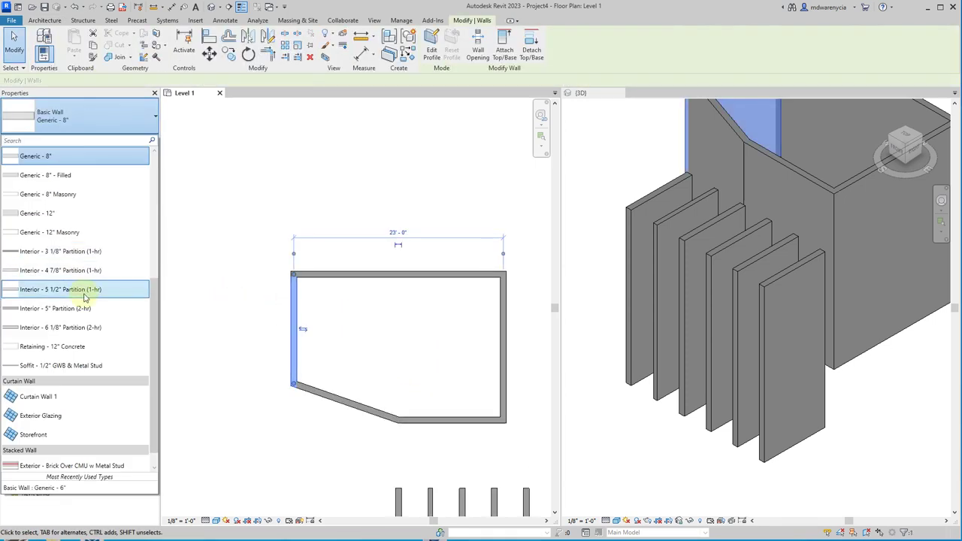
{"action": "left_click", "coordinate": [84, 287]}
- Change the type of the room's other four walls to Retaining - 12" Concrete
{"action": "left_click_drag", "start_coordinate": [508, 451], "coordinate": [381, 264]}
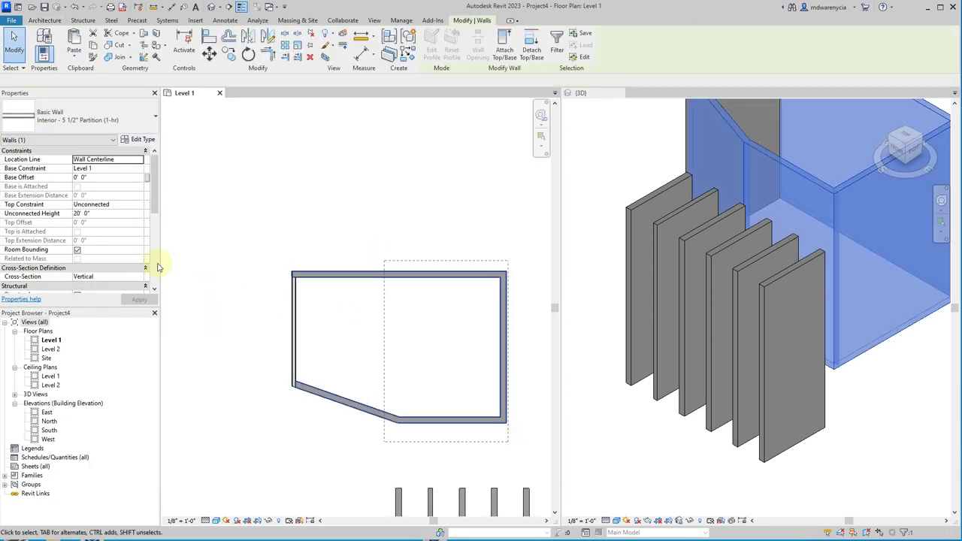
{"action": "left_click", "coordinate": [64, 122]}
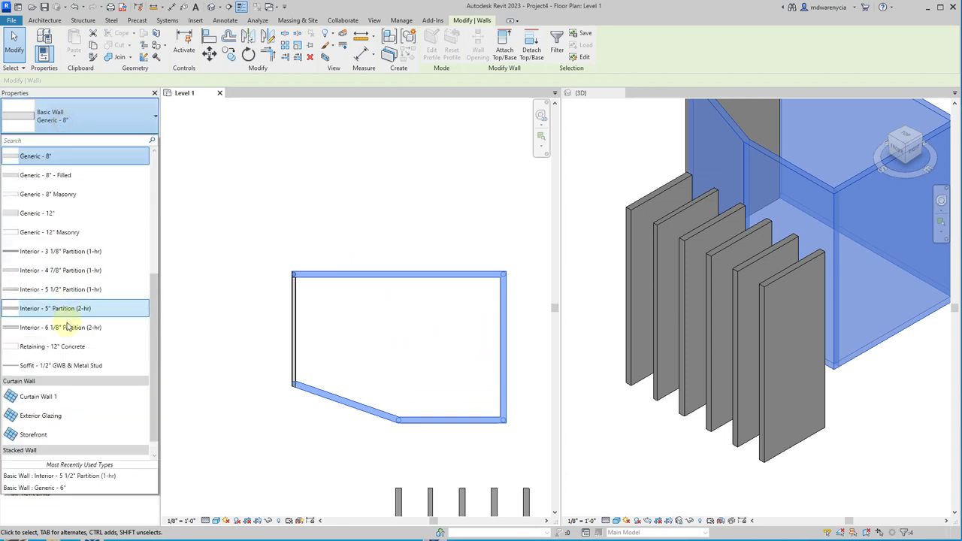
{"action": "left_click", "coordinate": [58, 350]}
{"action": "left_click", "coordinate": [436, 333]}
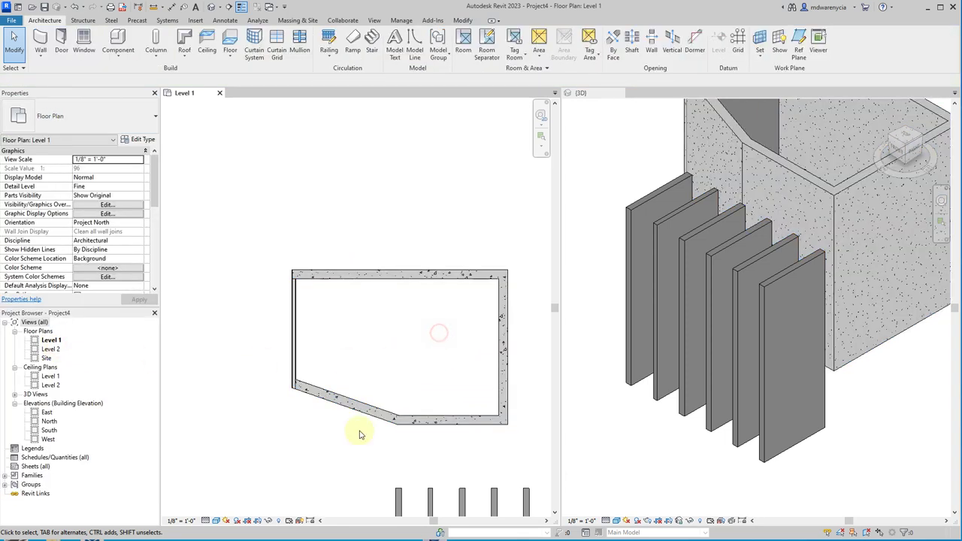
{"action": "middle_click_drag", "start_coordinate": [390, 436], "coordinate": [336, 364]}
{"action": "middle_click_drag", "start_coordinate": [825, 155], "coordinate": [777, 181], "text": "shift"}
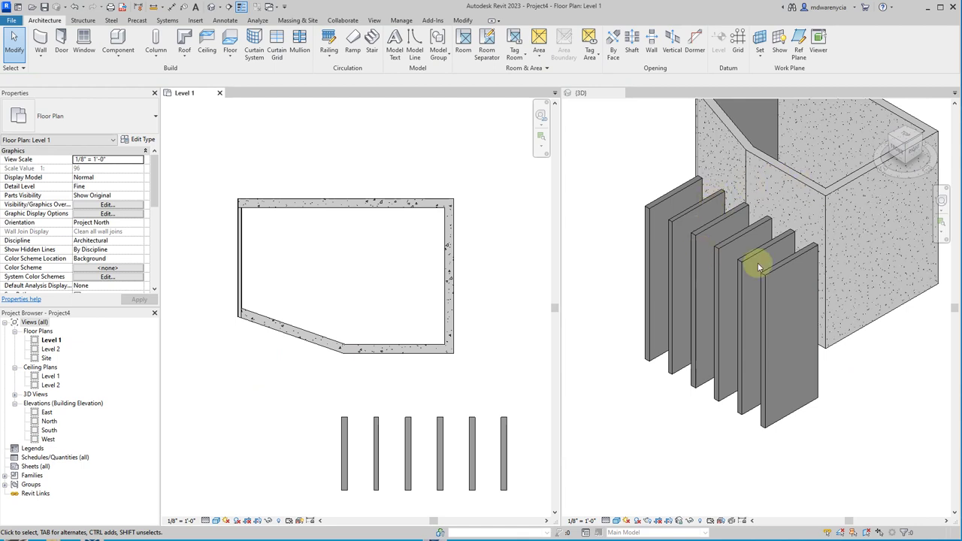
{"action": "middle_click_drag", "start_coordinate": [759, 268], "coordinate": [682, 342], "text": "shift"}
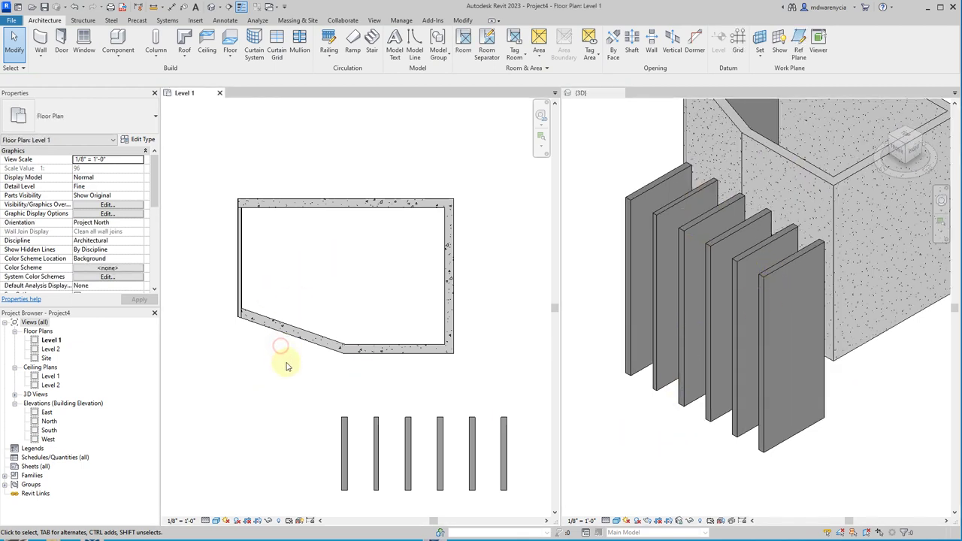
- Undo the wall type changes and the drawing of the room, leaving only the row of six walls
{"action": "key", "text": "ctrl+z"}
{"action": "scroll", "coordinate": [265, 306], "scroll_direction": "down", "scroll_amount": 1}
{"action": "key", "text": "ctrl+z"}
{"action": "scroll", "coordinate": [318, 351], "scroll_direction": "down", "scroll_amount": 1}
{"action": "key", "text": "ctrl+z"}
{"action": "scroll", "coordinate": [333, 354], "scroll_direction": "up", "scroll_amount": 3}
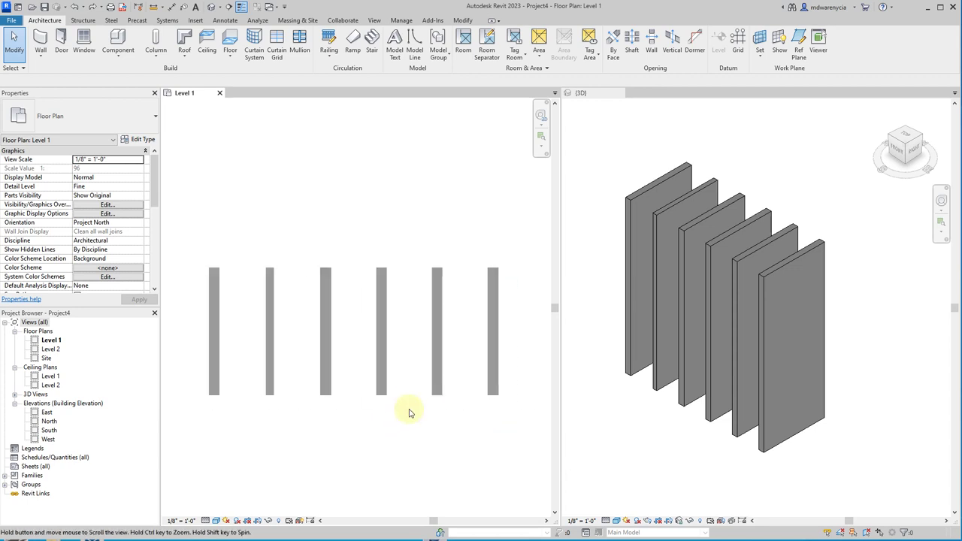
- Ungroup the third wall of the row in the Level 1 plan
{"action": "scroll", "coordinate": [262, 329], "scroll_direction": "up", "scroll_amount": 2}
{"action": "left_click", "coordinate": [284, 316]}
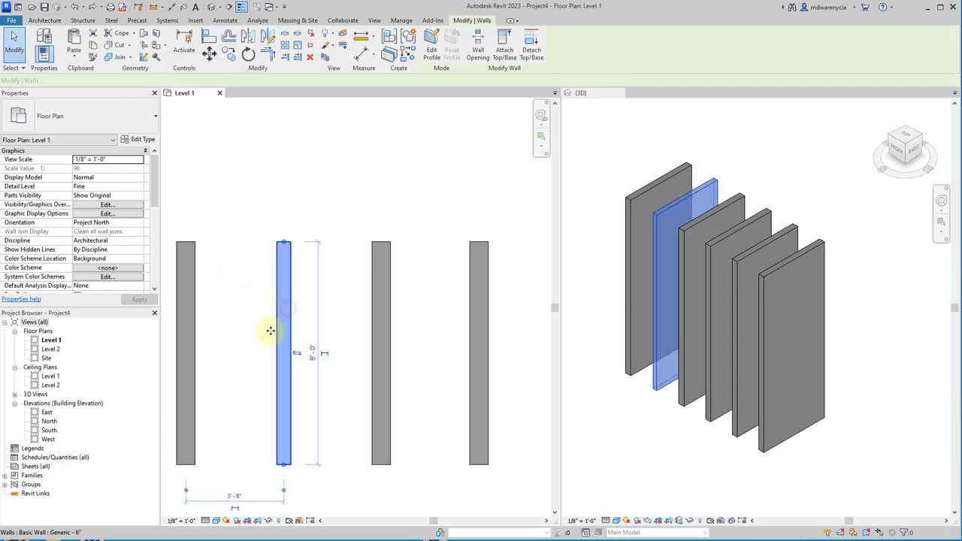
{"action": "left_click", "coordinate": [381, 331]}
{"action": "left_click", "coordinate": [454, 39]}
- Ungroup the last three walls of the row together
{"action": "scroll", "coordinate": [519, 421], "scroll_direction": "down", "scroll_amount": 4}
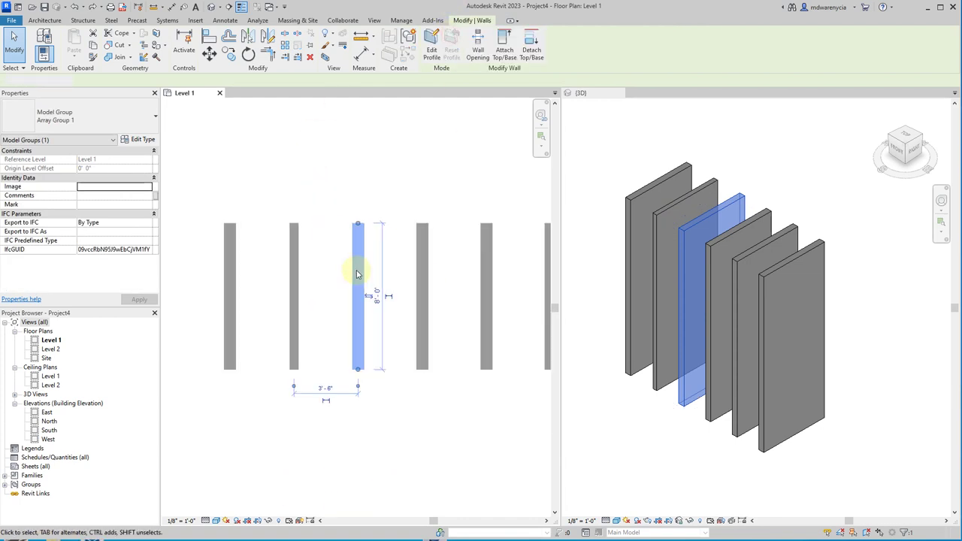
{"action": "left_click_drag", "start_coordinate": [525, 453], "coordinate": [397, 318]}
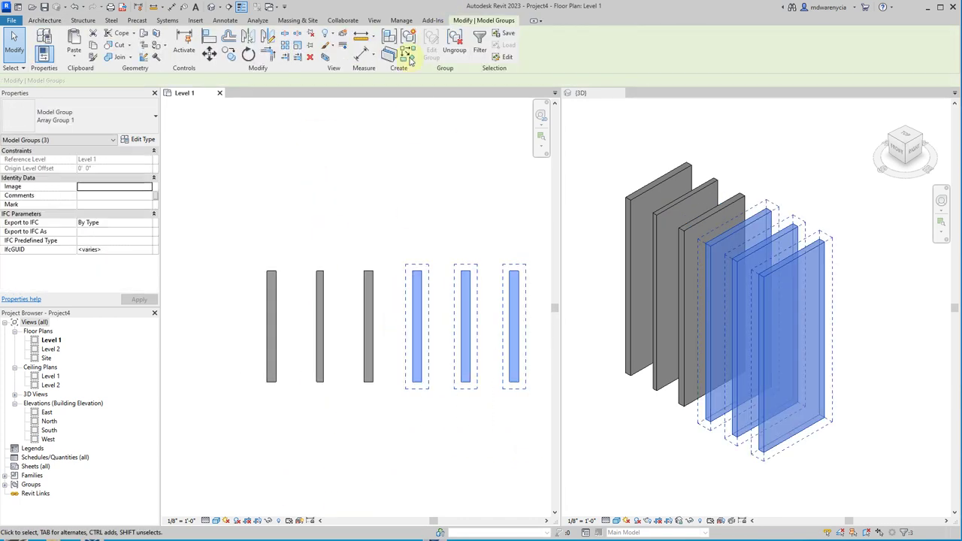
{"action": "left_click", "coordinate": [454, 39]}
{"action": "left_click", "coordinate": [453, 195]}
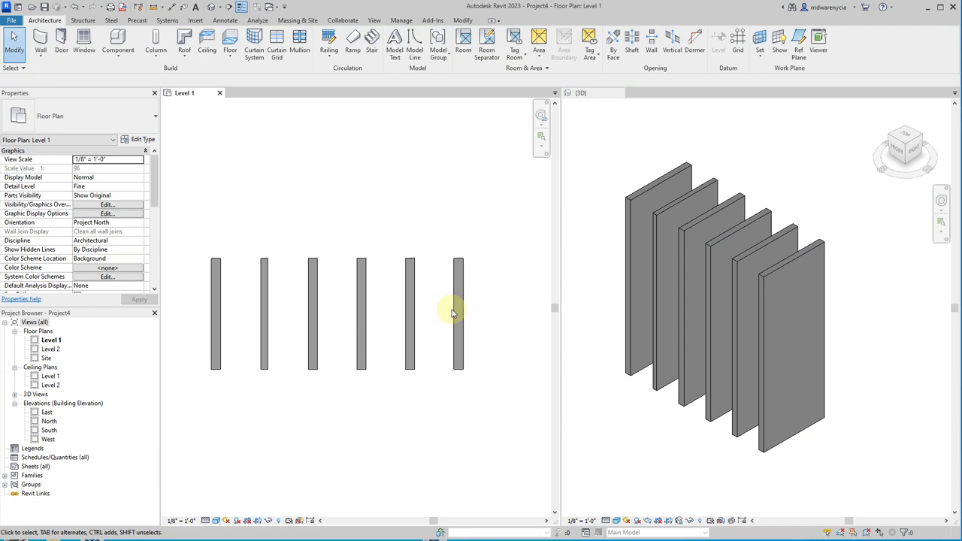
- Change the third wall's type to Interior - 5 1/2" Partition (1-hr)
{"action": "left_click", "coordinate": [322, 329]}
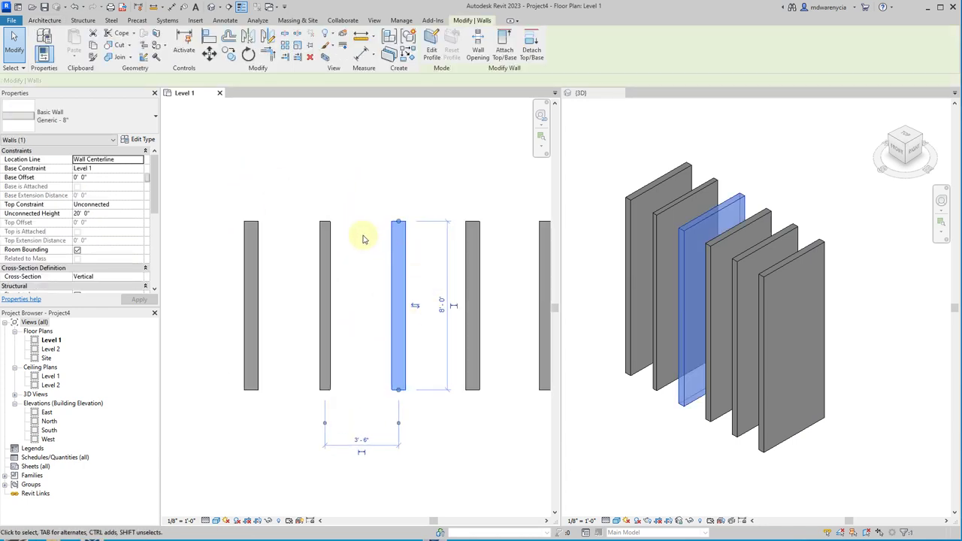
{"action": "scroll", "coordinate": [391, 255], "scroll_direction": "up", "scroll_amount": 3}
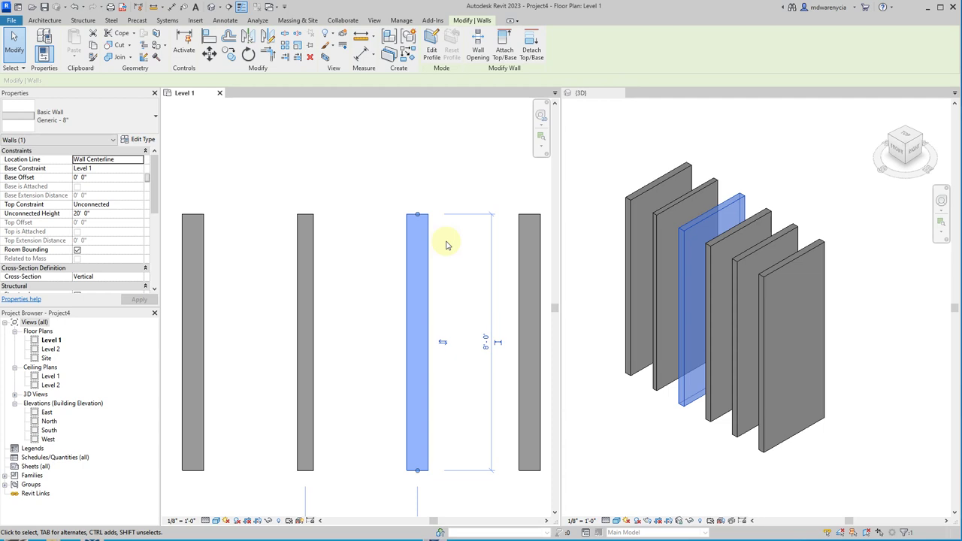
{"action": "left_click", "coordinate": [87, 119]}
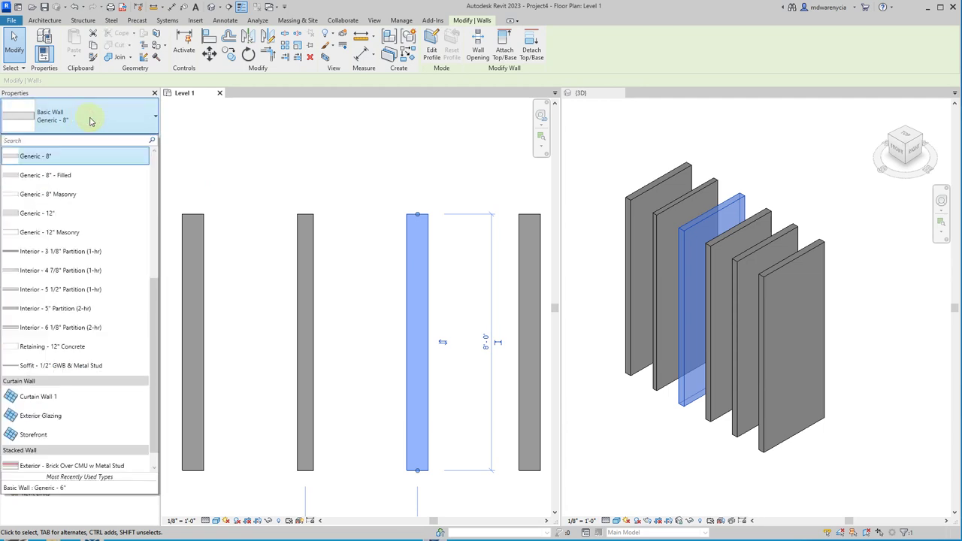
{"action": "left_click", "coordinate": [90, 120]}
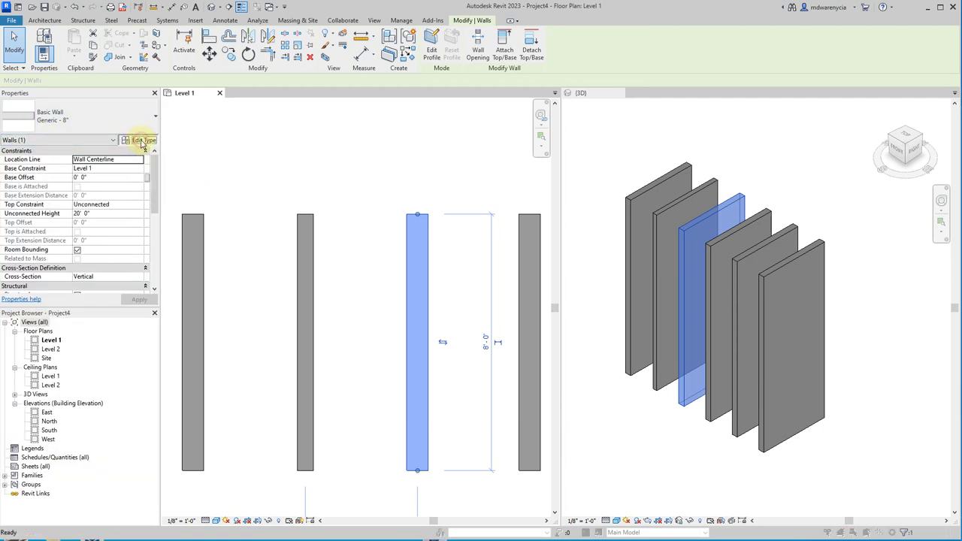
{"action": "left_click", "coordinate": [143, 141]}
{"action": "left_click", "coordinate": [830, 433]}
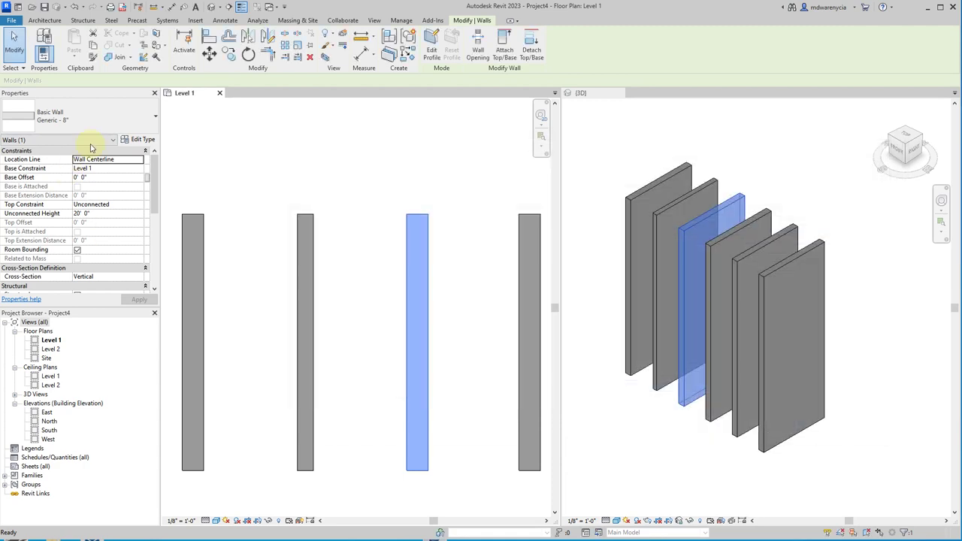
{"action": "left_click", "coordinate": [91, 121]}
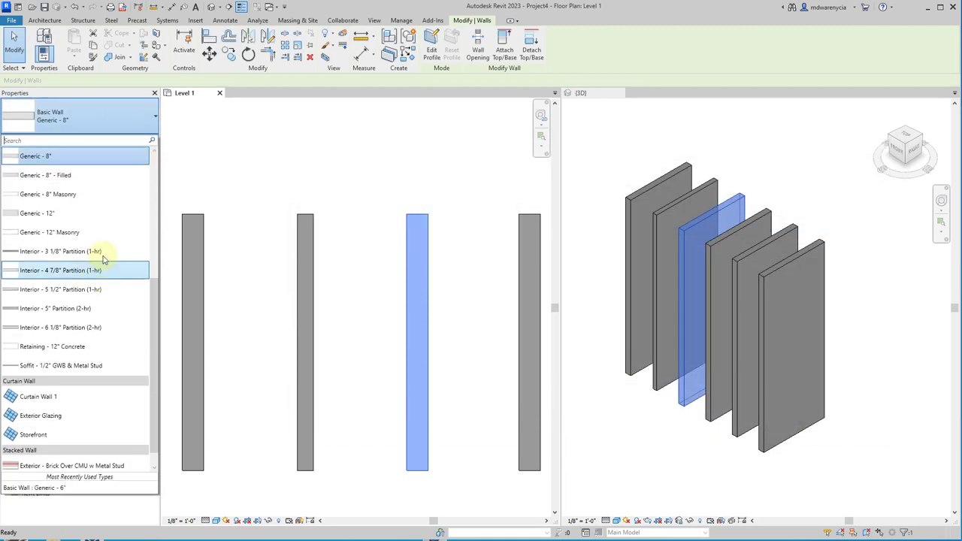
{"action": "left_click", "coordinate": [66, 296]}
- Examine the layer structure in the third wall's type properties, and leave it without changes
{"action": "left_click", "coordinate": [135, 139]}
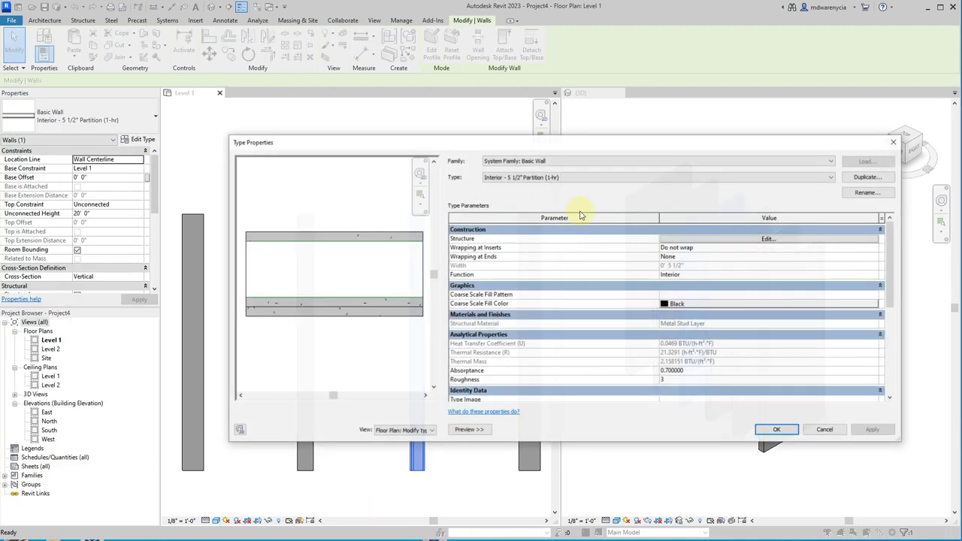
{"action": "left_click", "coordinate": [809, 239]}
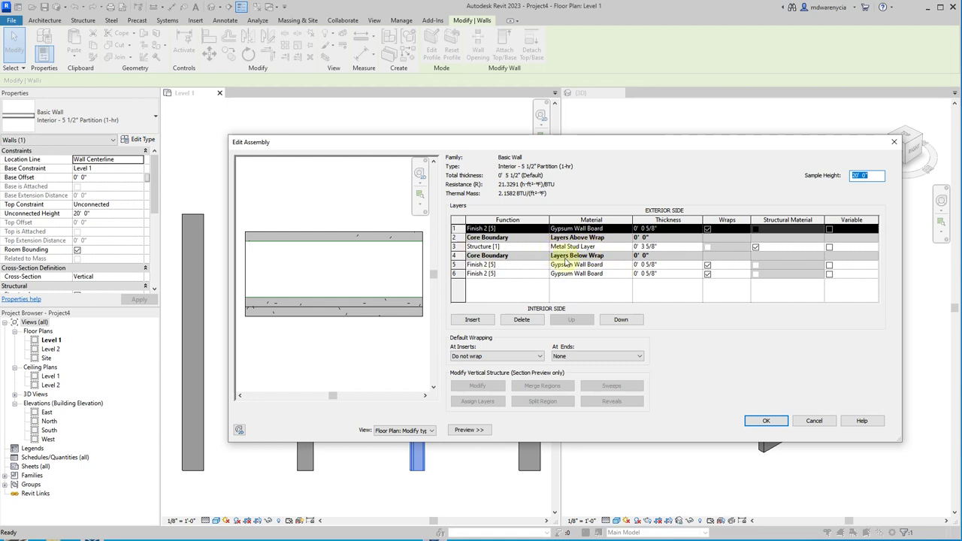
{"action": "left_click", "coordinate": [820, 427]}
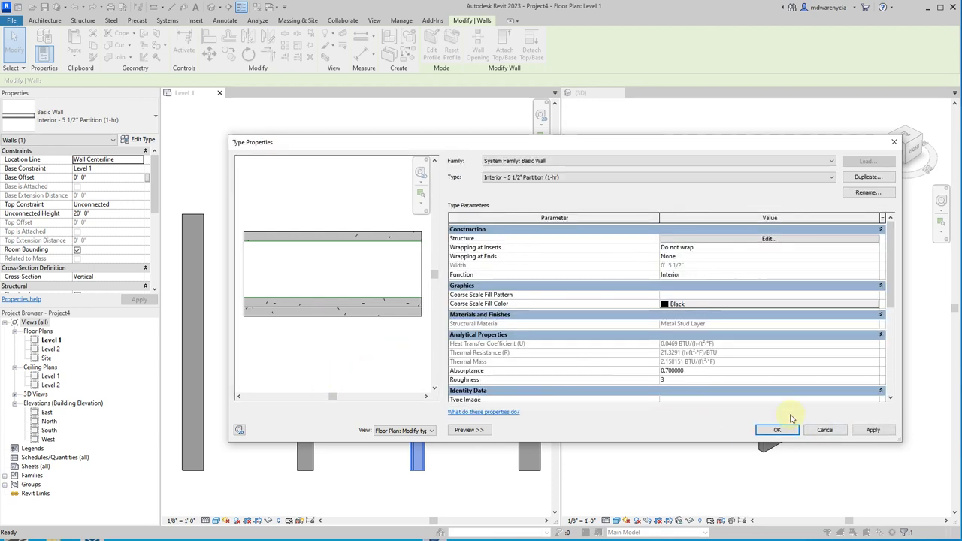
{"action": "left_click", "coordinate": [822, 432]}
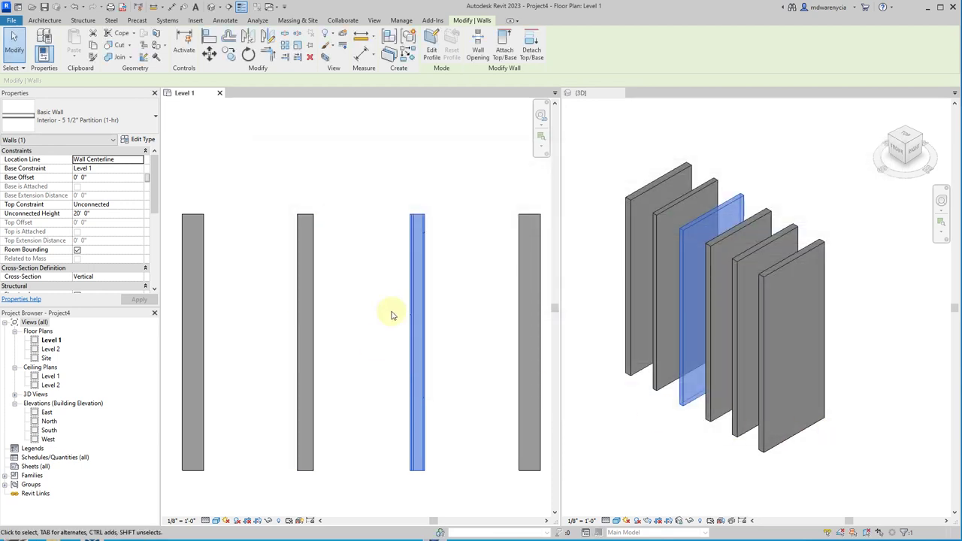
- Undo the third wall's type change to restore Generic - 8", and check the wall by selecting it
{"action": "left_click", "coordinate": [349, 221]}
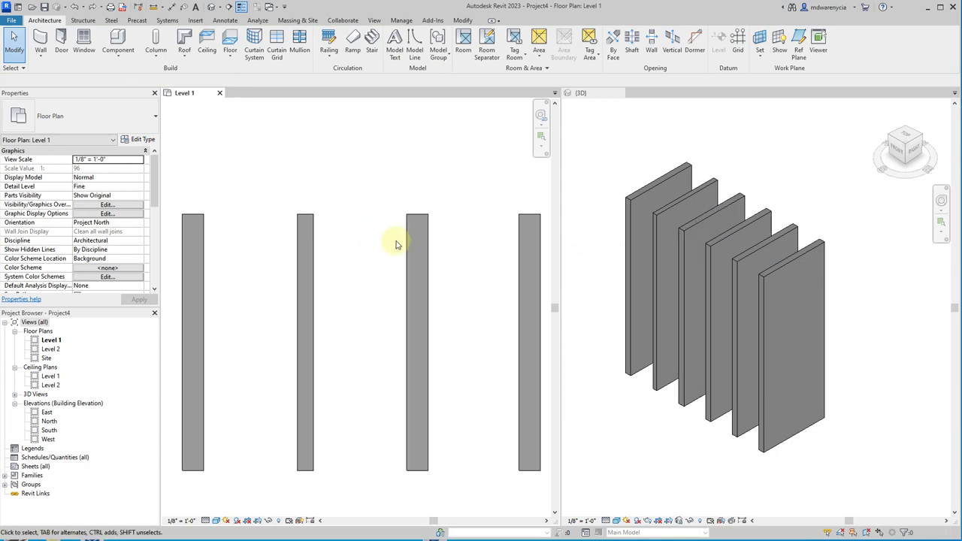
{"action": "left_click", "coordinate": [416, 259]}
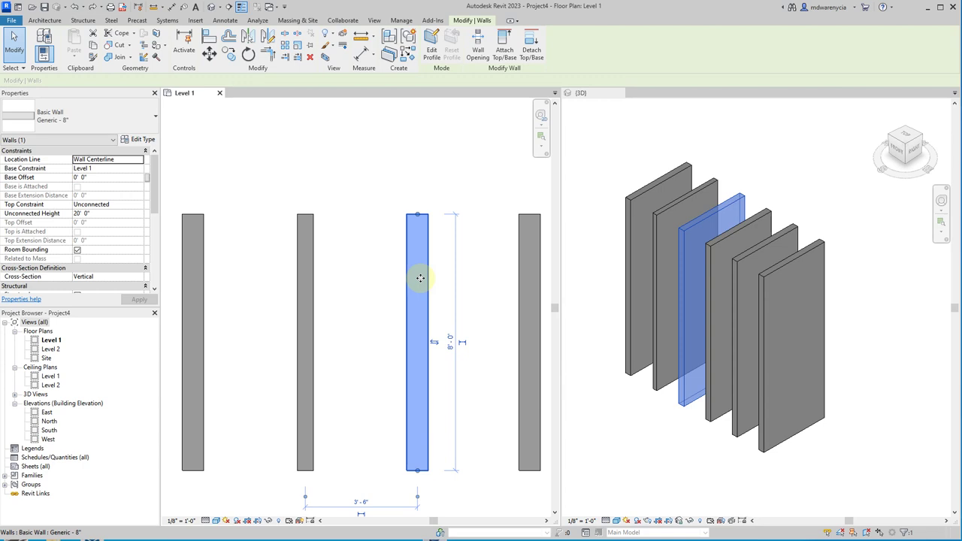
{"action": "left_click", "coordinate": [393, 120]}
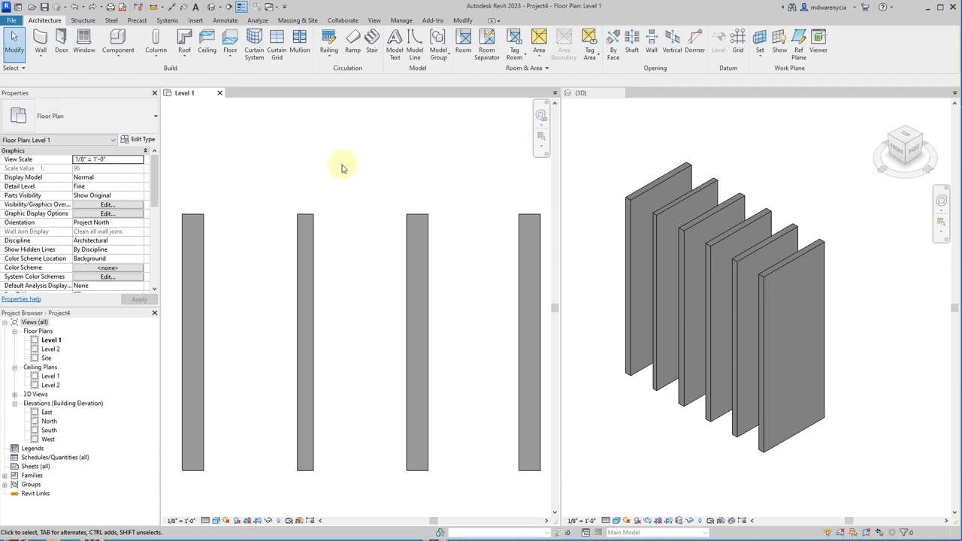
- Duplicate the third wall's Generic - 8" type as a new wall type named Interior Wall 1
{"action": "left_click", "coordinate": [418, 272]}
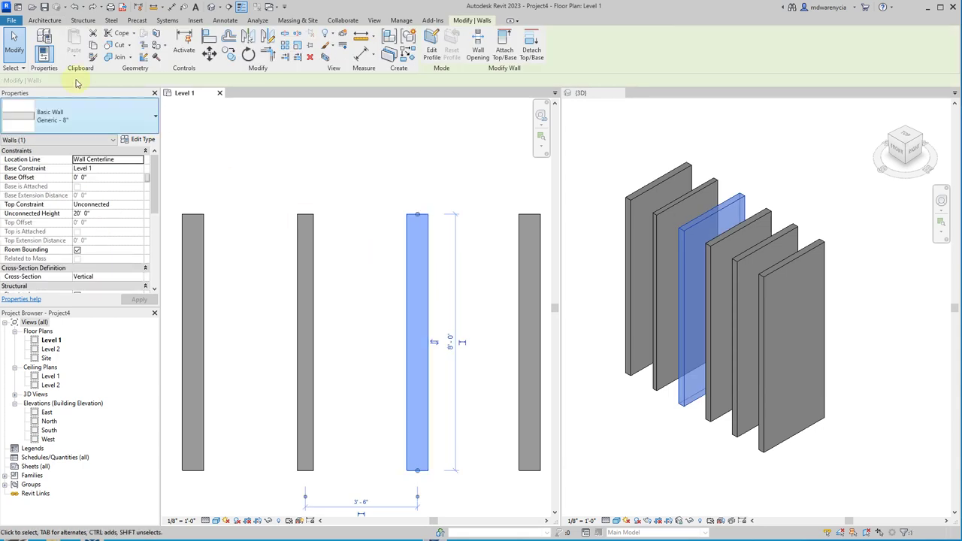
{"action": "left_click", "coordinate": [139, 142]}
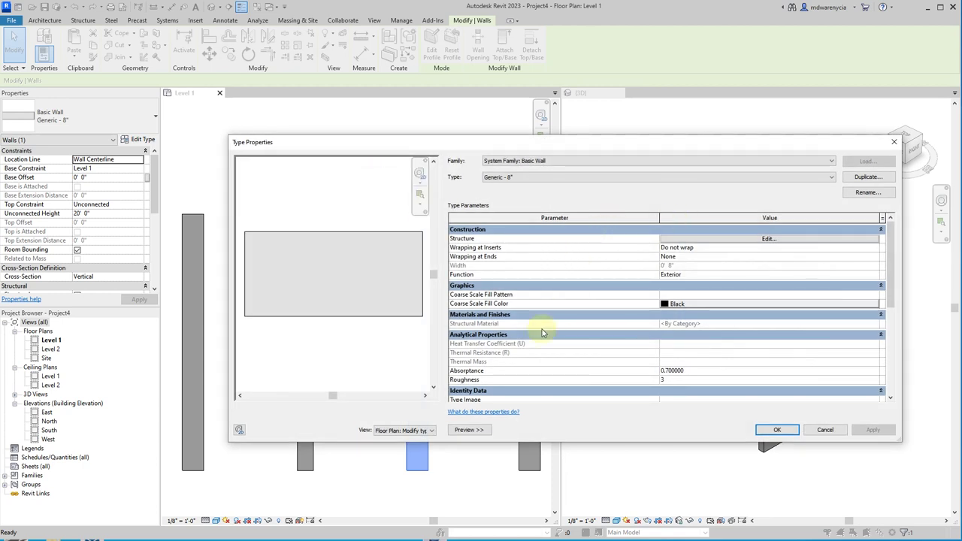
{"action": "left_click", "coordinate": [870, 177]}
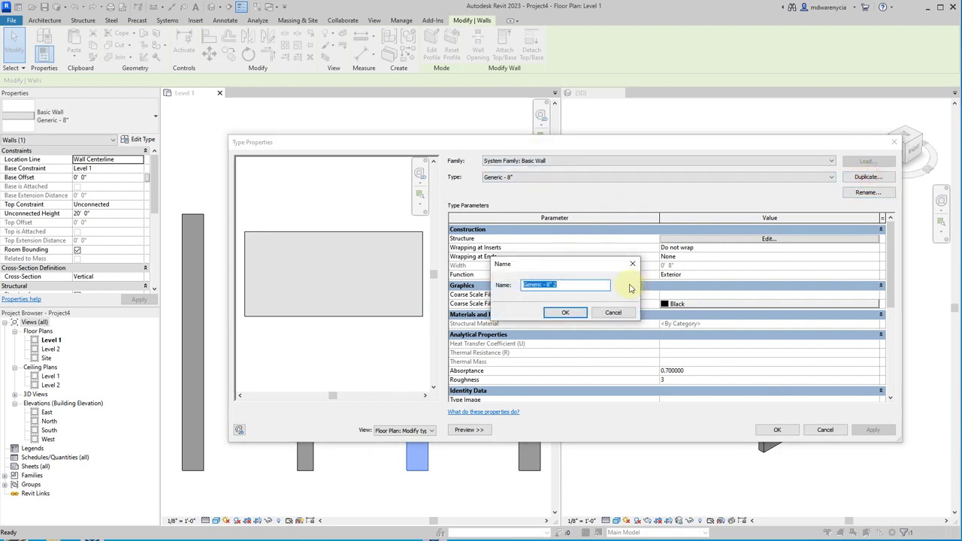
{"action": "left_click", "coordinate": [572, 284]}
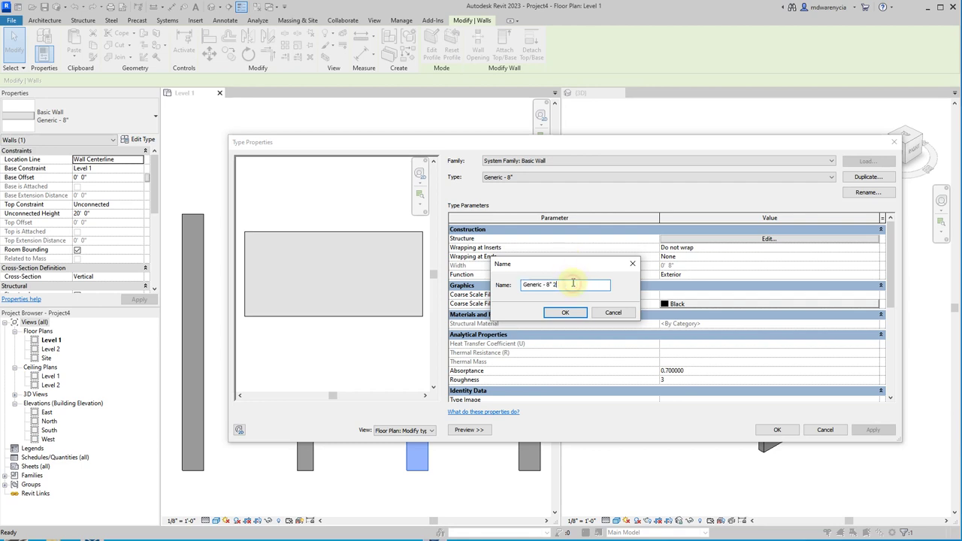
{"action": "key", "text": "ctrl+a"}
{"action": "type", "text": "Interior Wall 1"}
{"action": "key", "text": "Return"}
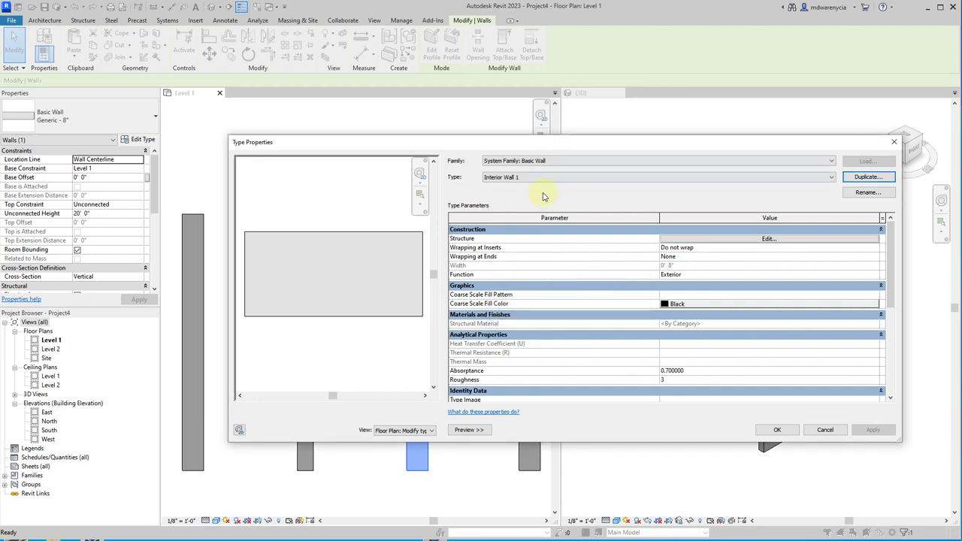
- Examine the layer structure of Interior Wall 1 with the preview hidden and shown, and leave it without changes
{"action": "left_click", "coordinate": [769, 239]}
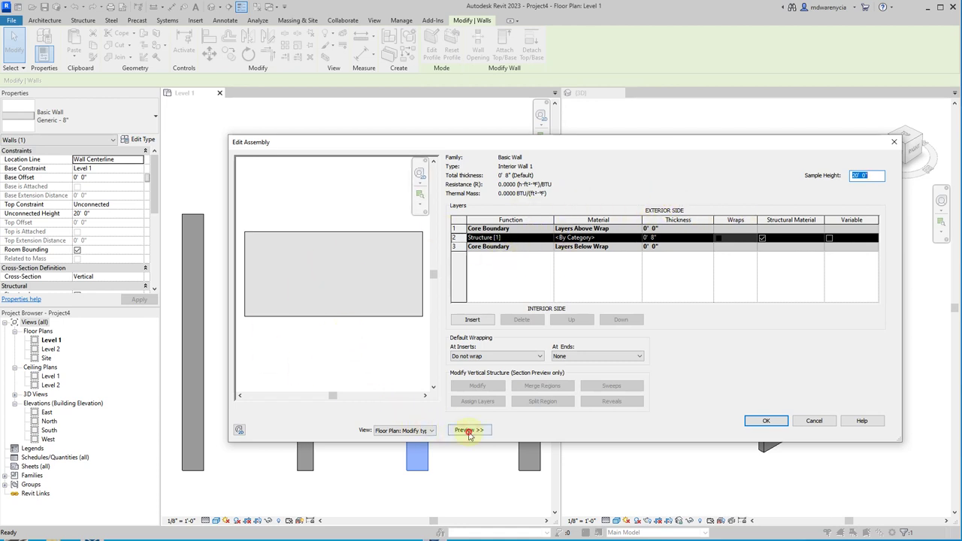
{"action": "left_click", "coordinate": [465, 431]}
{"action": "left_click", "coordinate": [365, 430]}
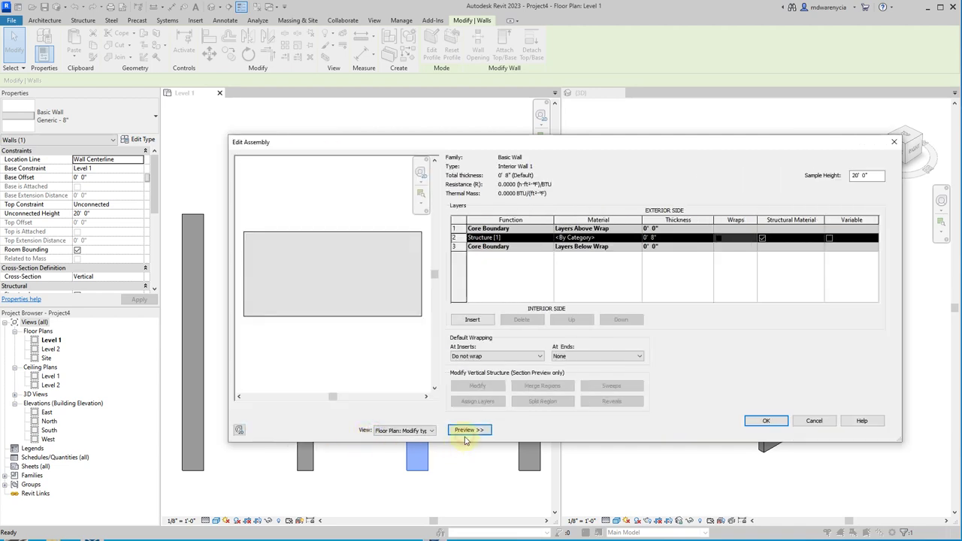
{"action": "left_click", "coordinate": [466, 431]}
{"action": "left_click", "coordinate": [368, 432]}
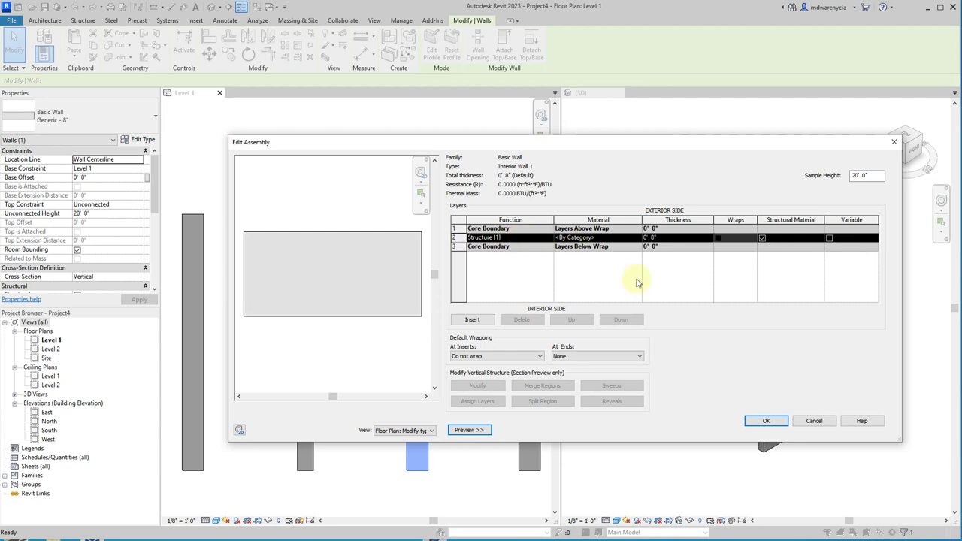
{"action": "left_click", "coordinate": [816, 422]}
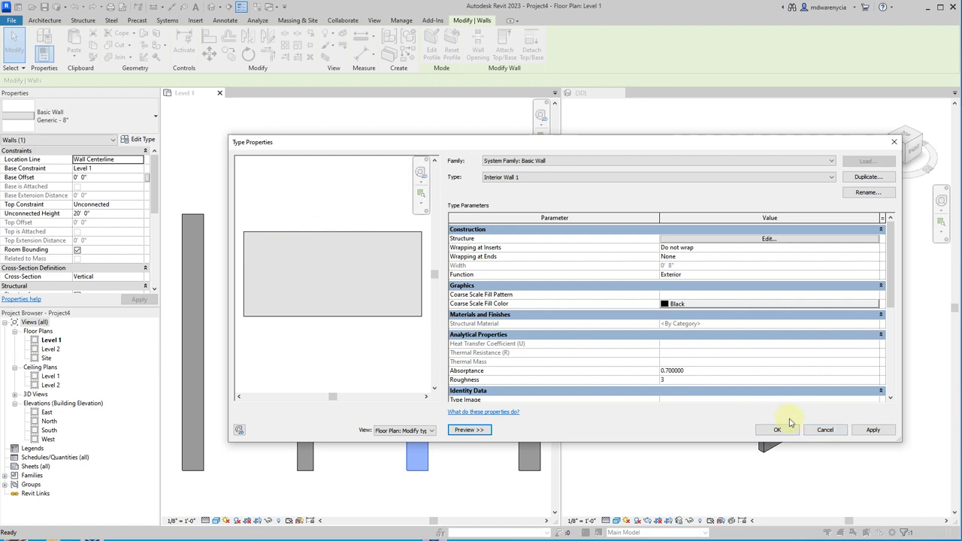
- Open the layer structure of Interior Wall 1 for editing, keeping Structure [1] as the core layer's function
{"action": "left_click", "coordinate": [732, 238]}
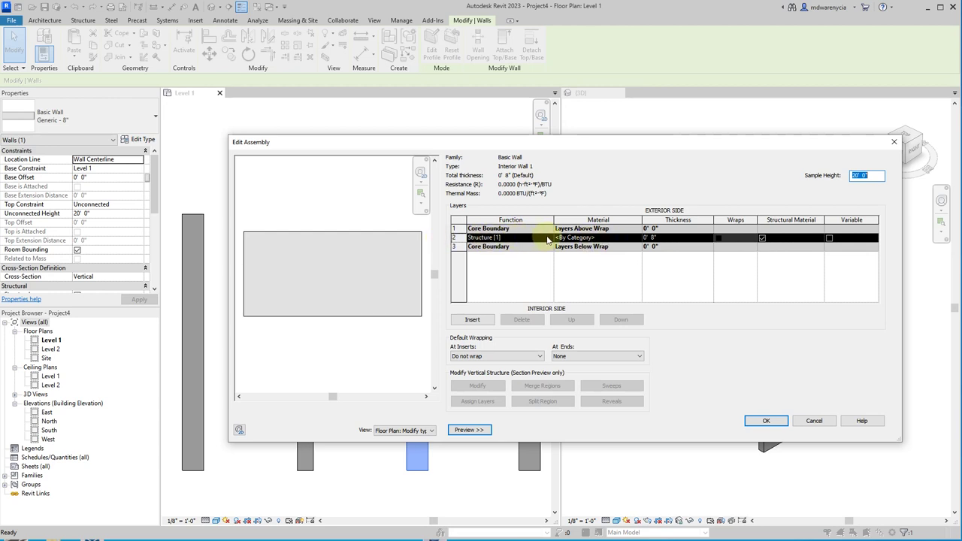
{"action": "left_click", "coordinate": [548, 239]}
{"action": "left_click", "coordinate": [502, 247]}
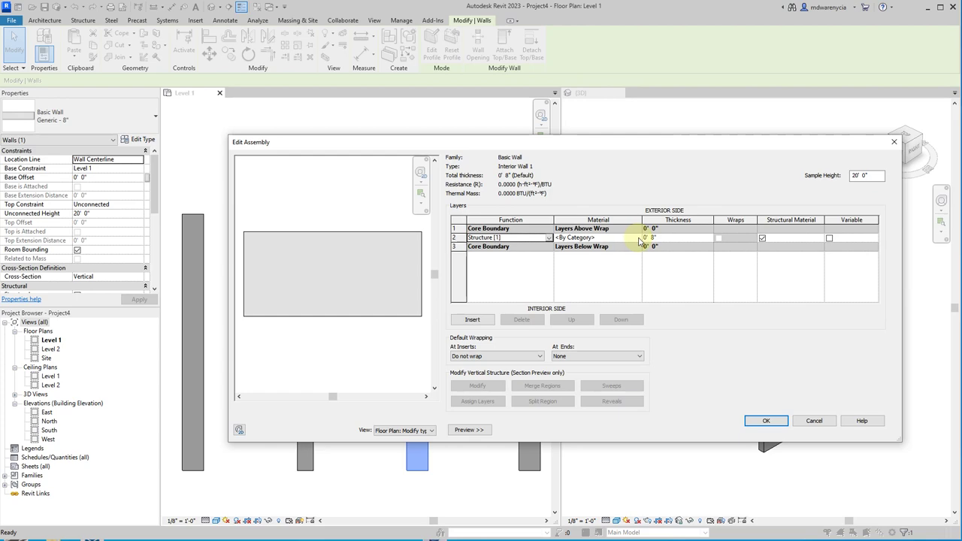
{"action": "left_click", "coordinate": [639, 239]}
{"action": "left_click", "coordinate": [638, 238]}
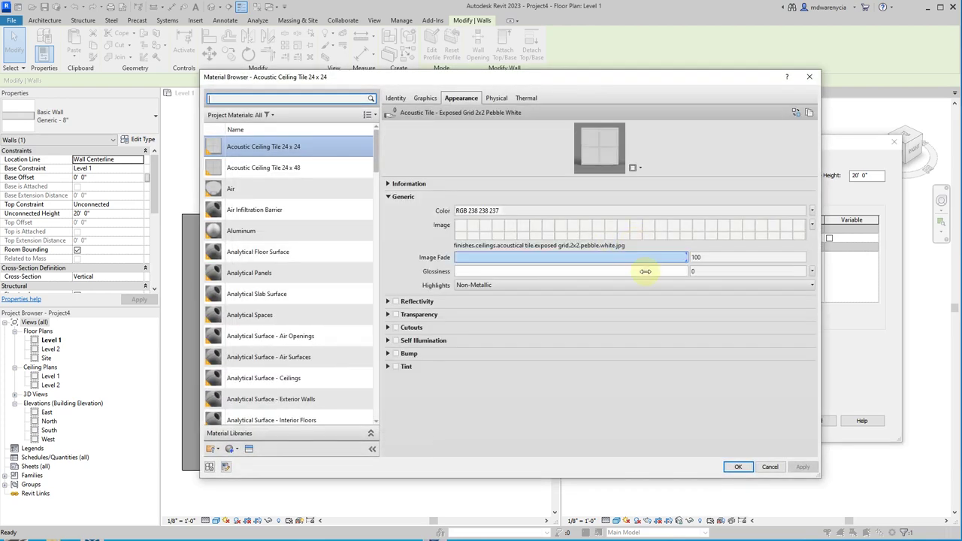
{"action": "key", "text": "Escape"}
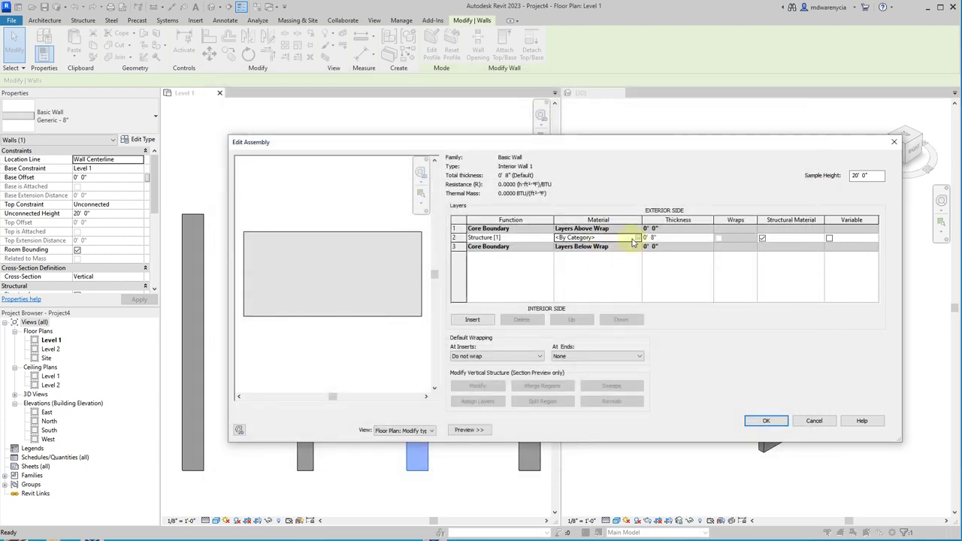
{"action": "left_click", "coordinate": [496, 237]}
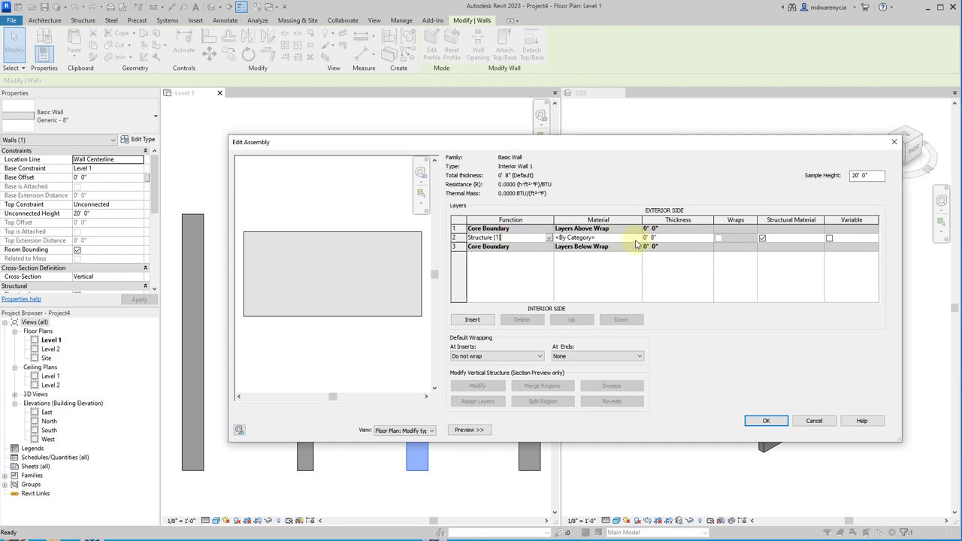
{"action": "left_click", "coordinate": [636, 239]}
{"action": "left_click", "coordinate": [637, 238]}
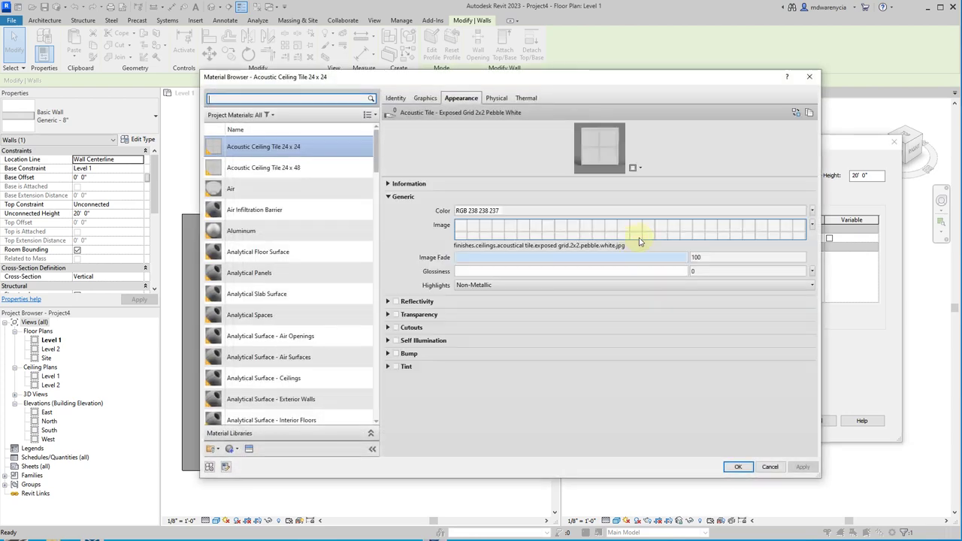
{"action": "key", "text": "Escape"}
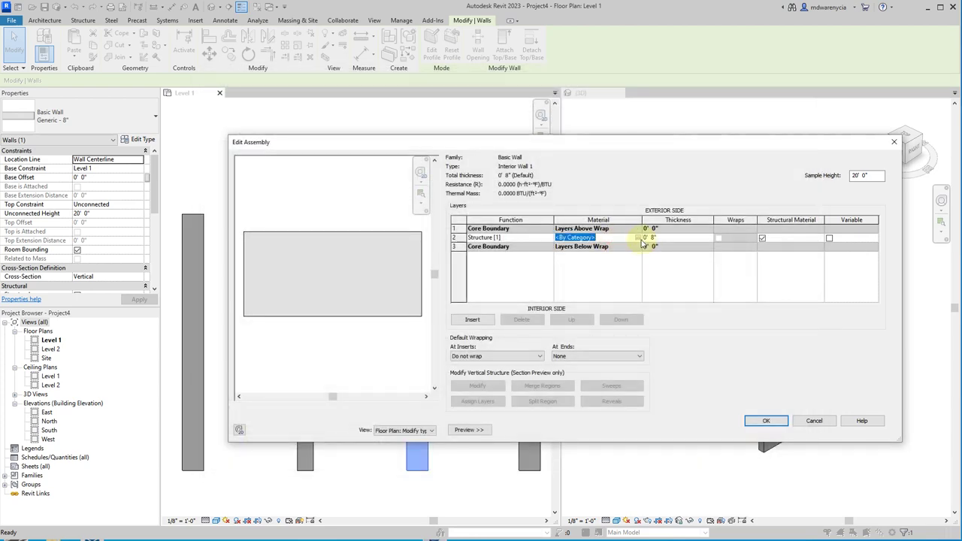
- Search the materials for joist and assign Structure, Wood Joist/Rafter Layer to the core structure layer
{"action": "left_click", "coordinate": [637, 238]}
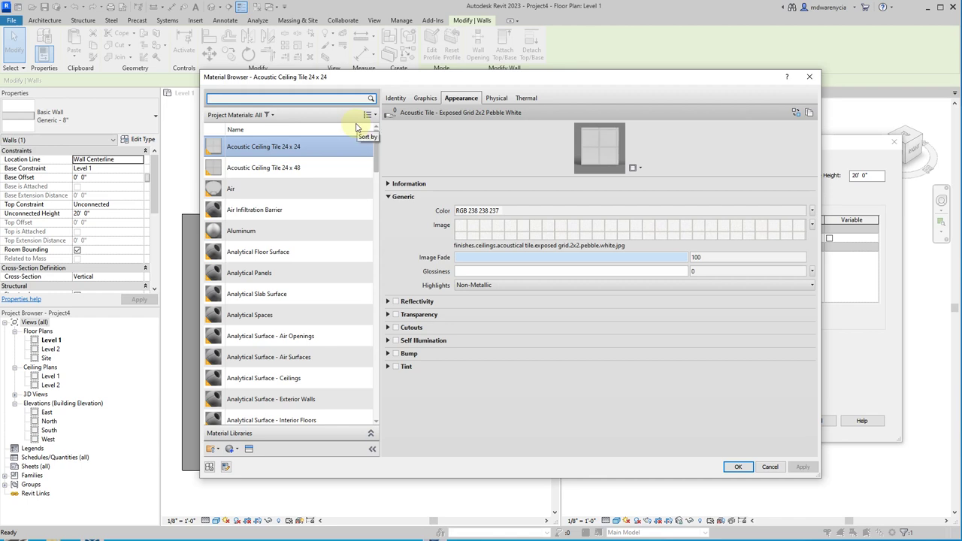
{"action": "type", "text": "joist"}
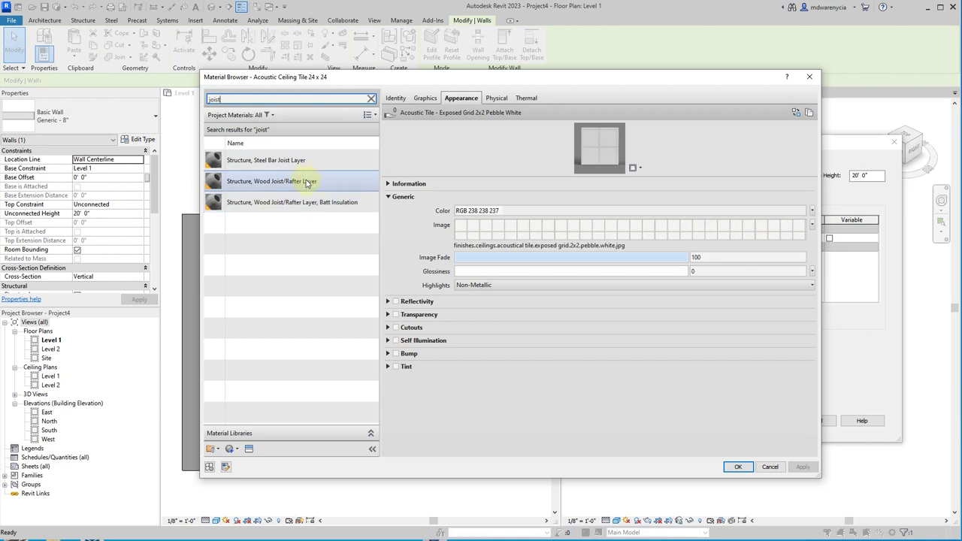
{"action": "left_click", "coordinate": [306, 182]}
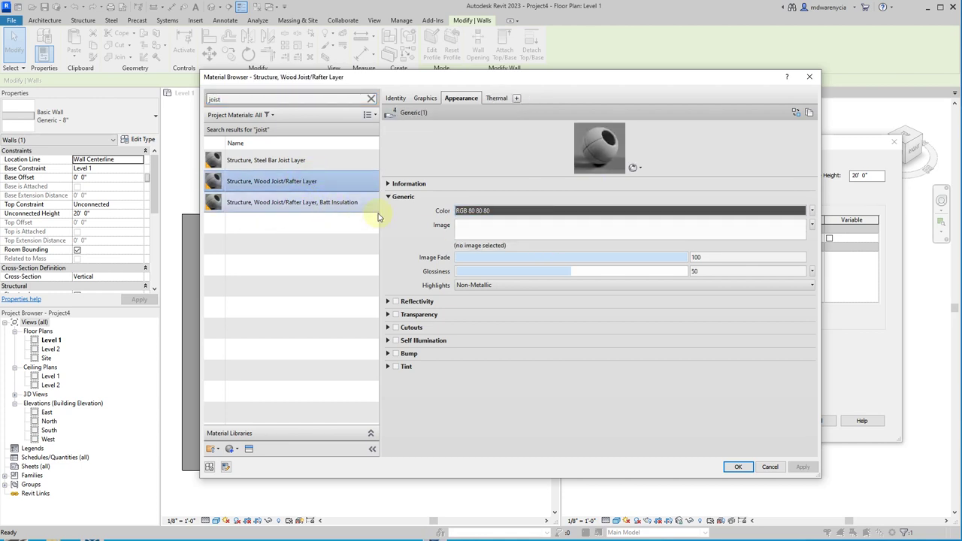
{"action": "left_click", "coordinate": [733, 468]}
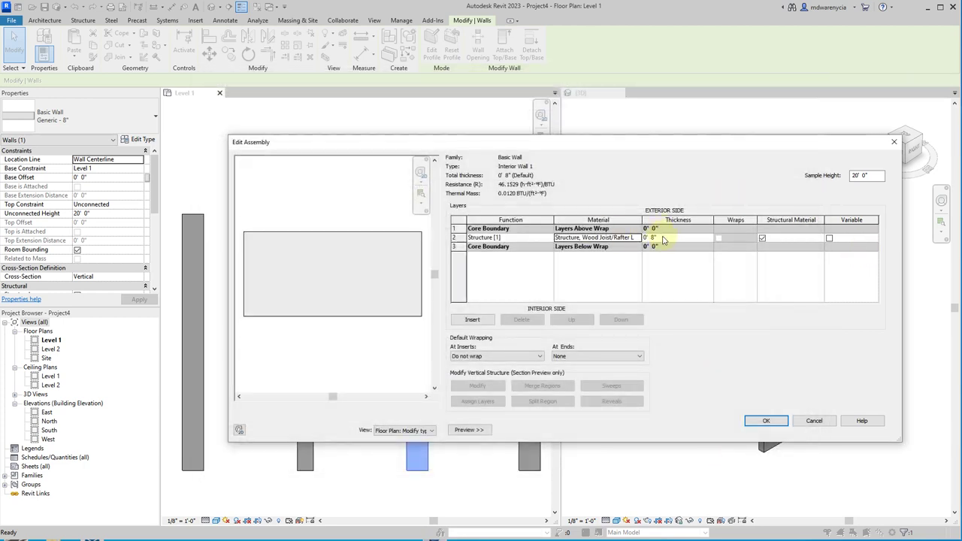
- Try to set the core structure layer's thickness by entering 3.5 without a unit
{"action": "left_click", "coordinate": [658, 238]}
{"action": "type", "text": "3."}
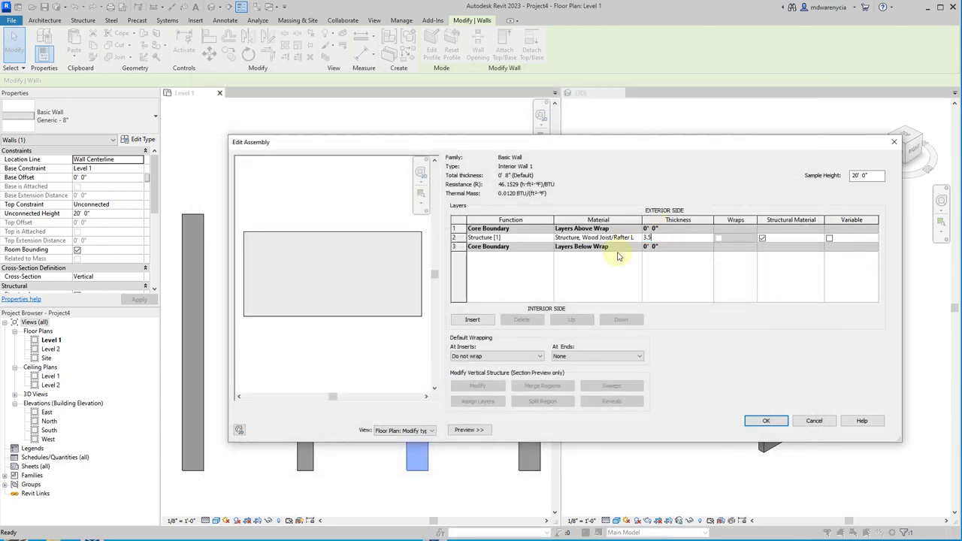
{"action": "type", "text": "5"}
{"action": "key", "text": "Tab"}
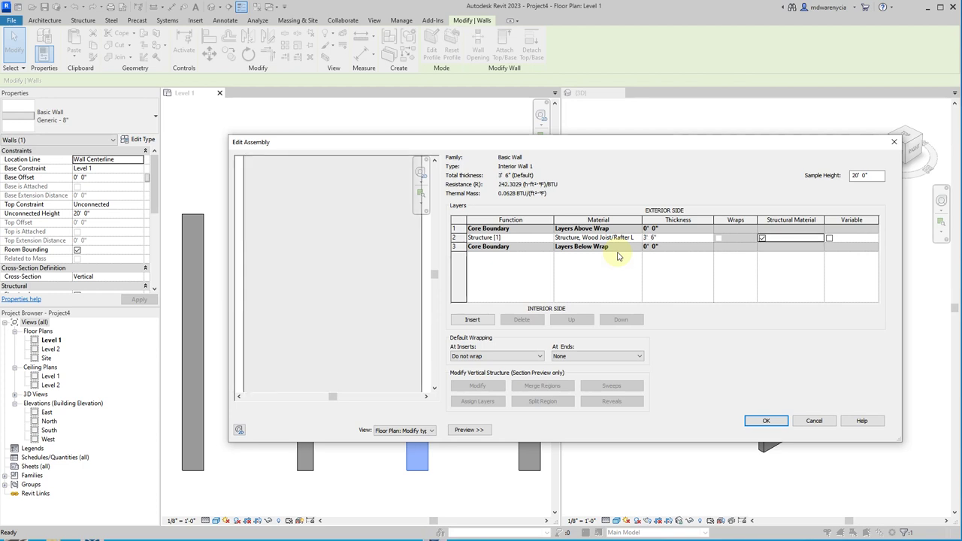
- Set the core structure layer's thickness to 3 1/2" and keep it marked as structural material
{"action": "key", "text": "shift+Tab"}
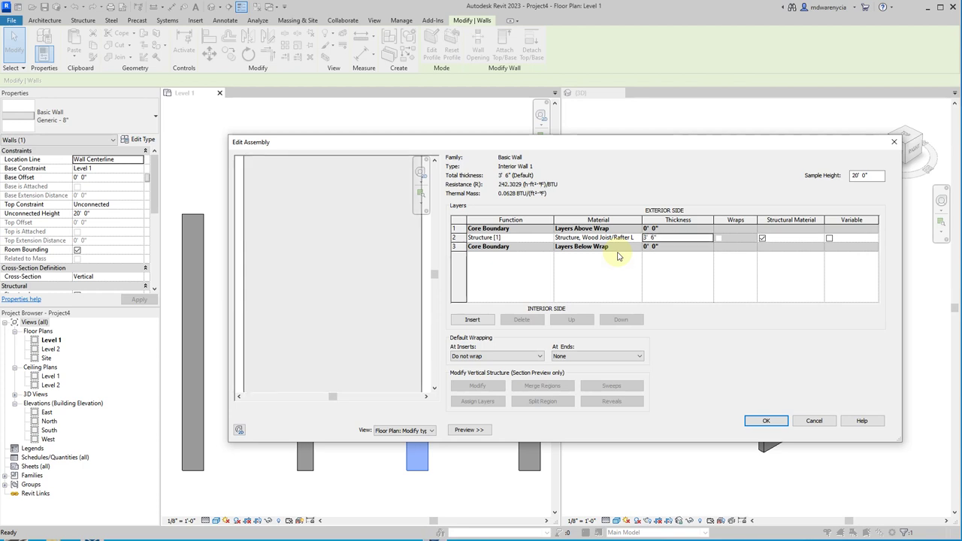
{"action": "type", "text": "3.5"}
{"action": "key", "text": "Tab"}
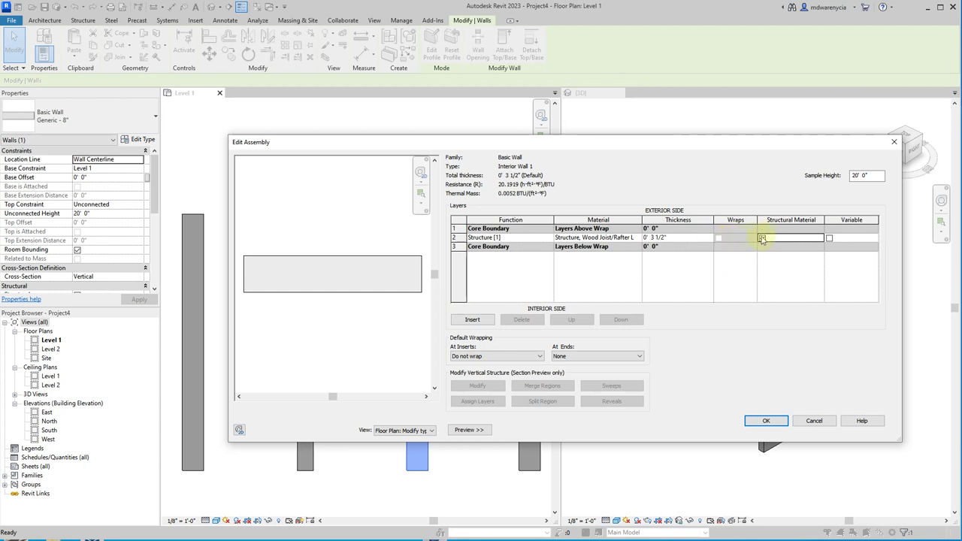
{"action": "left_click", "coordinate": [762, 238]}
{"action": "left_click", "coordinate": [762, 238]}
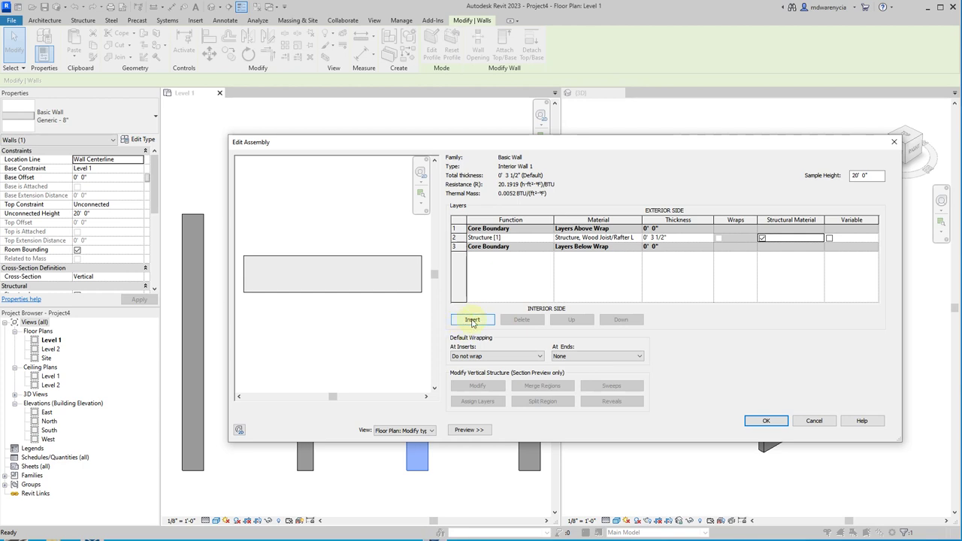
- Insert a new layer outside the core boundary on the exterior side and set its function to Finish 1 [4]
{"action": "left_click", "coordinate": [485, 321]}
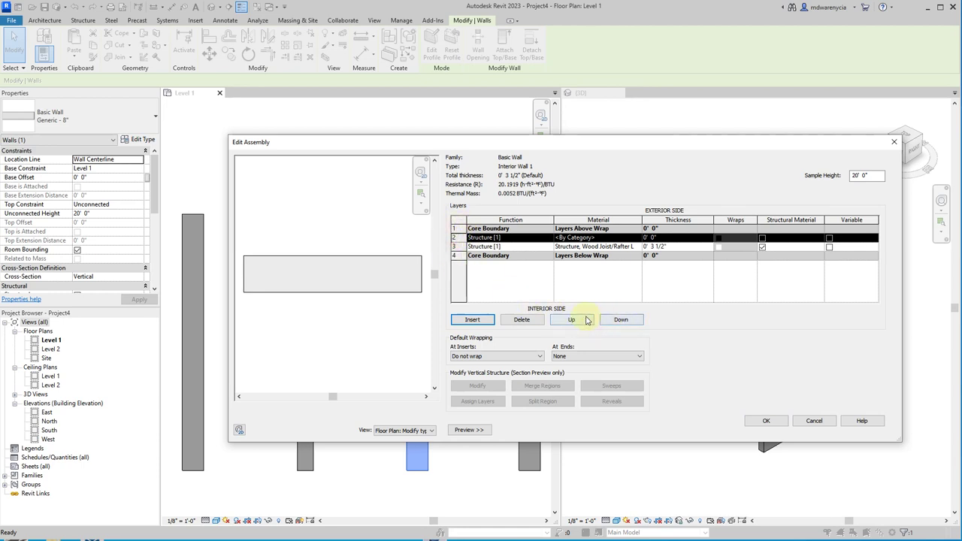
{"action": "left_click", "coordinate": [586, 321]}
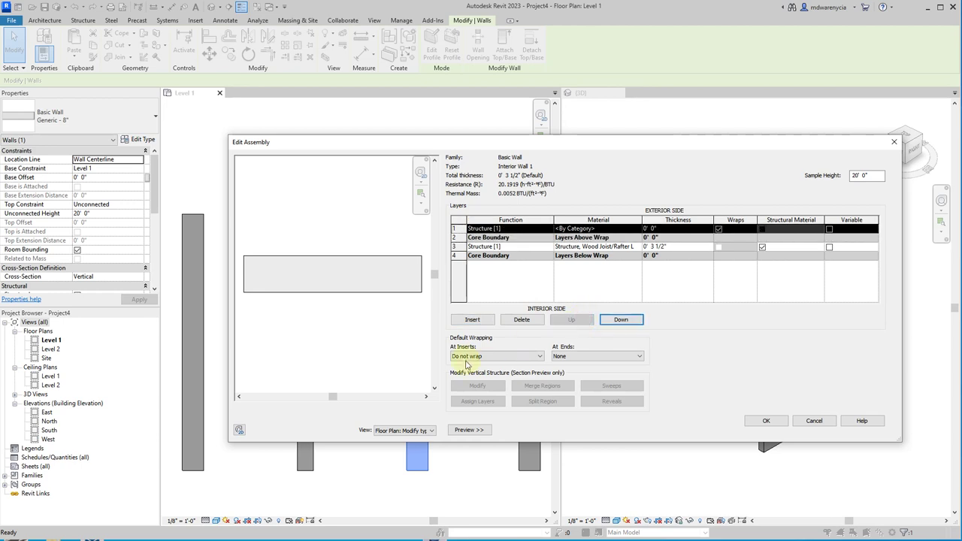
{"action": "left_click", "coordinate": [549, 229]}
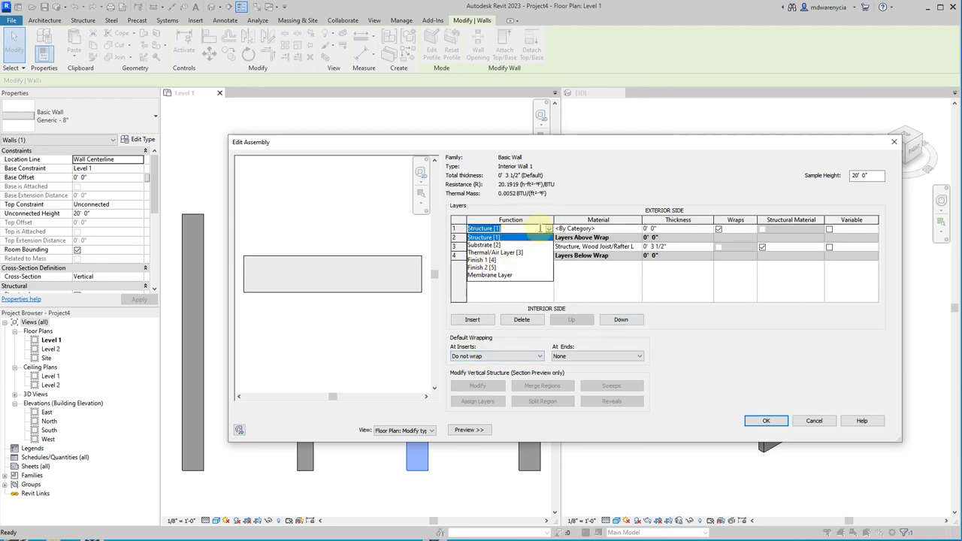
{"action": "left_click", "coordinate": [543, 229]}
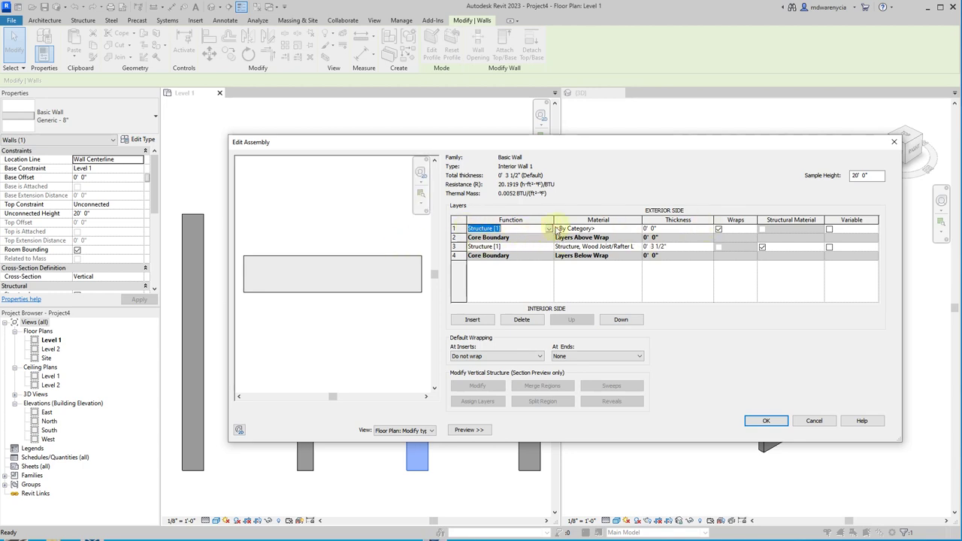
{"action": "left_click", "coordinate": [549, 229]}
{"action": "left_click", "coordinate": [485, 260]}
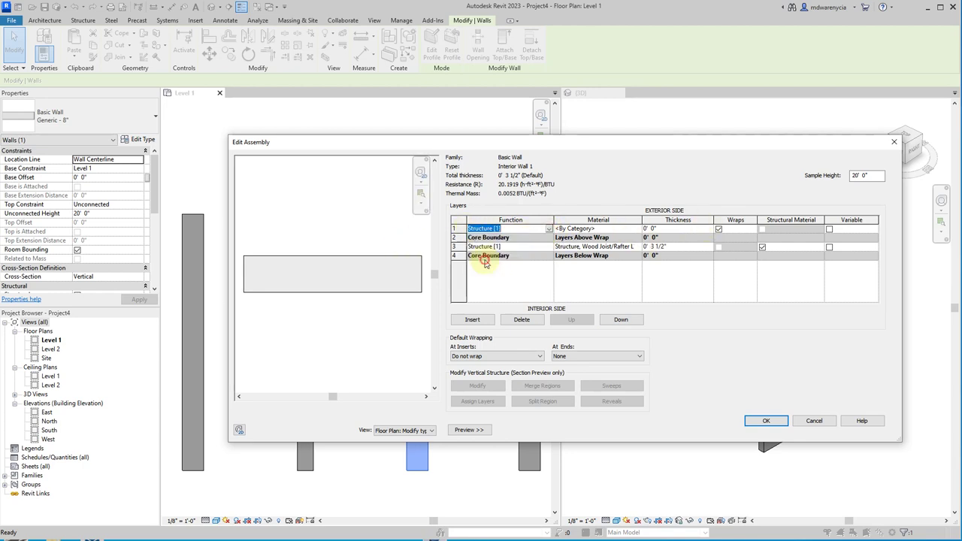
- Search the materials for gypsum and assign Gypsum Wall Board to the exterior Finish 1 [4] layer
{"action": "left_click", "coordinate": [635, 229]}
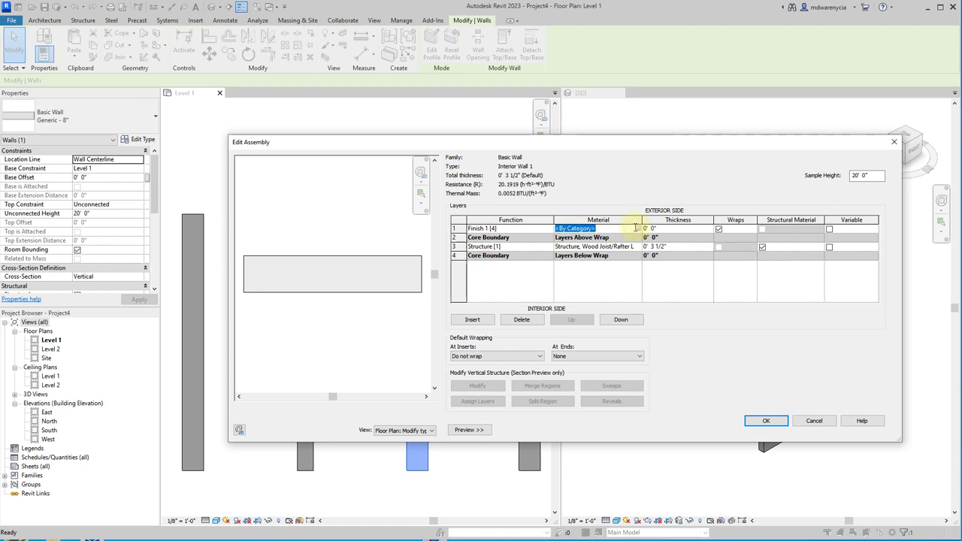
{"action": "left_click", "coordinate": [636, 229]}
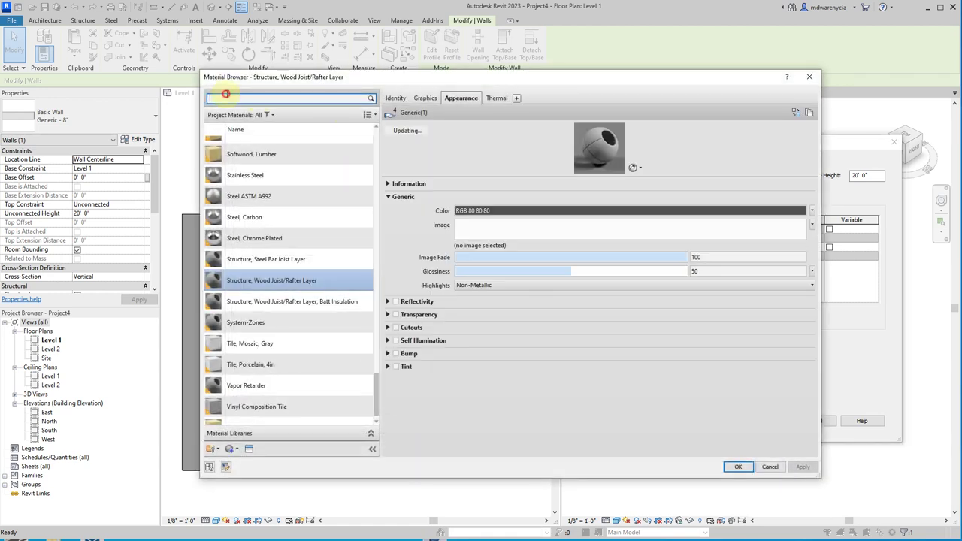
{"action": "type", "text": "gyp"}
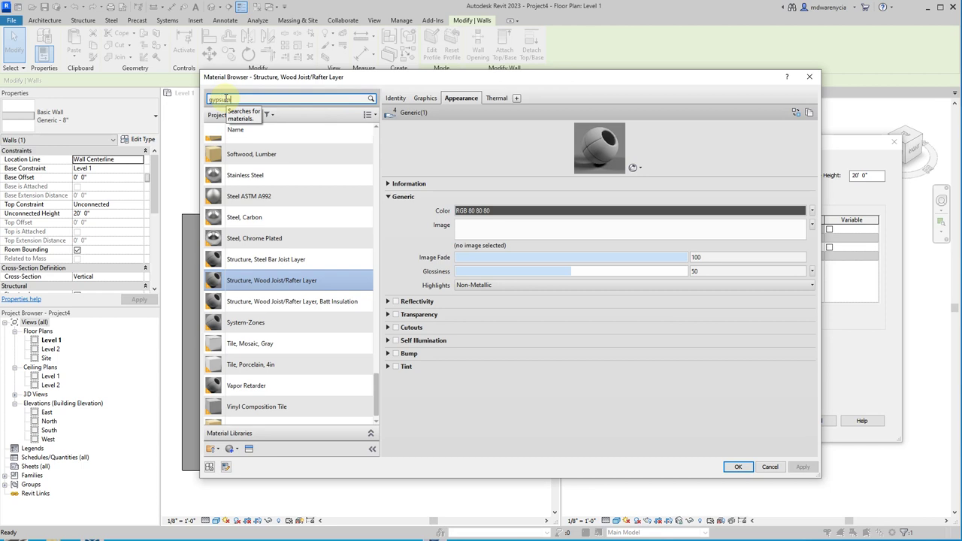
{"action": "type", "text": "sum"}
{"action": "left_click", "coordinate": [262, 168]}
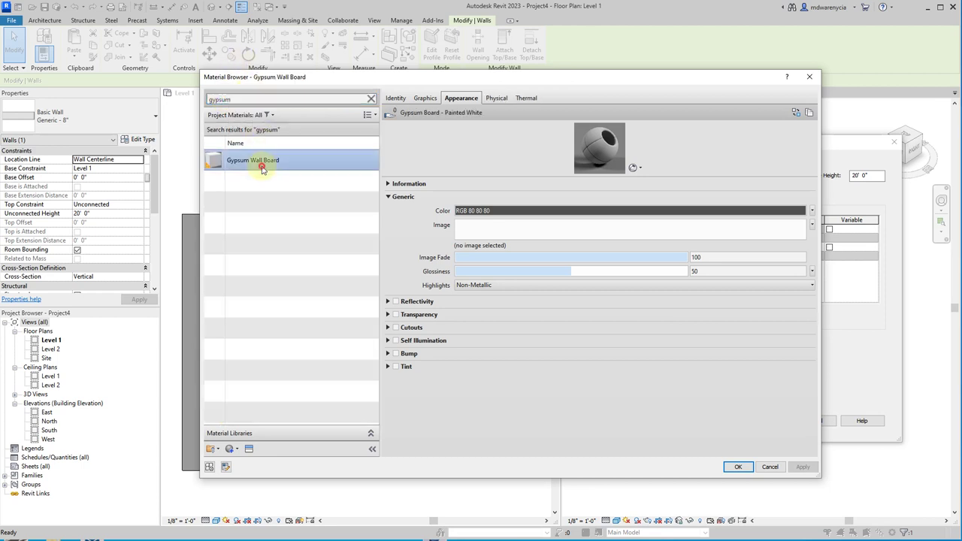
{"action": "double_click", "coordinate": [261, 168]}
- Set the exterior gypsum finish layer's thickness to 1/2"
{"action": "left_click", "coordinate": [669, 228]}
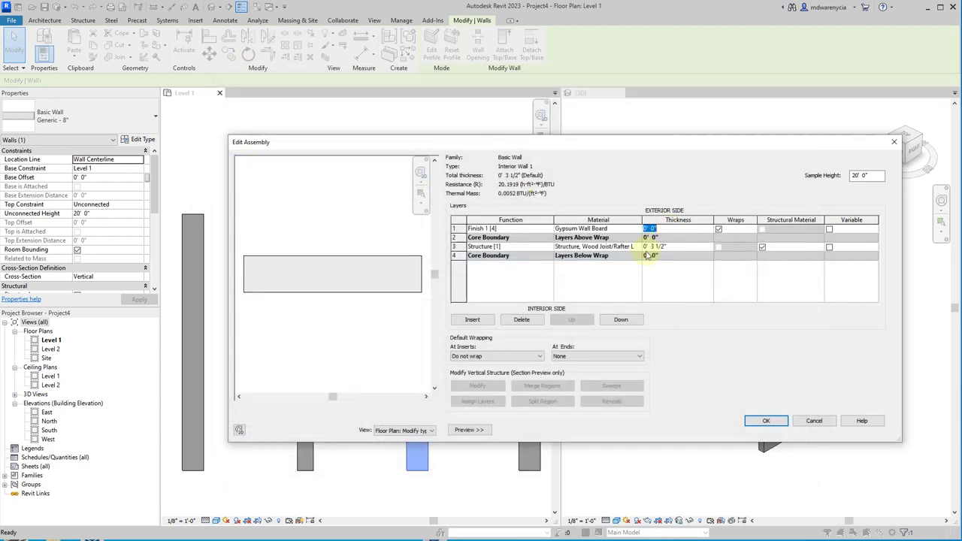
{"action": "type", "text": "1/2"}
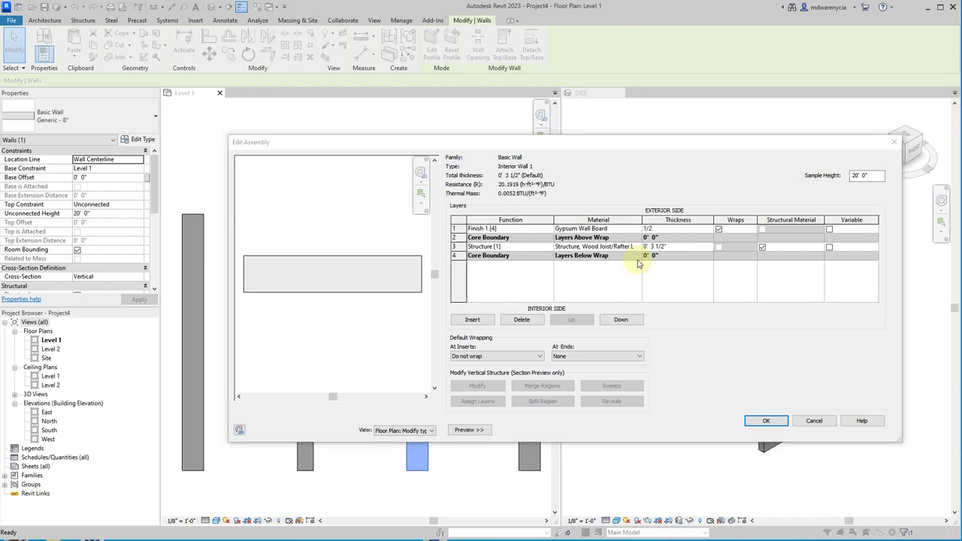
{"action": "key", "text": "Return"}
{"action": "key", "text": "Return"}
{"action": "key", "text": "Tab"}
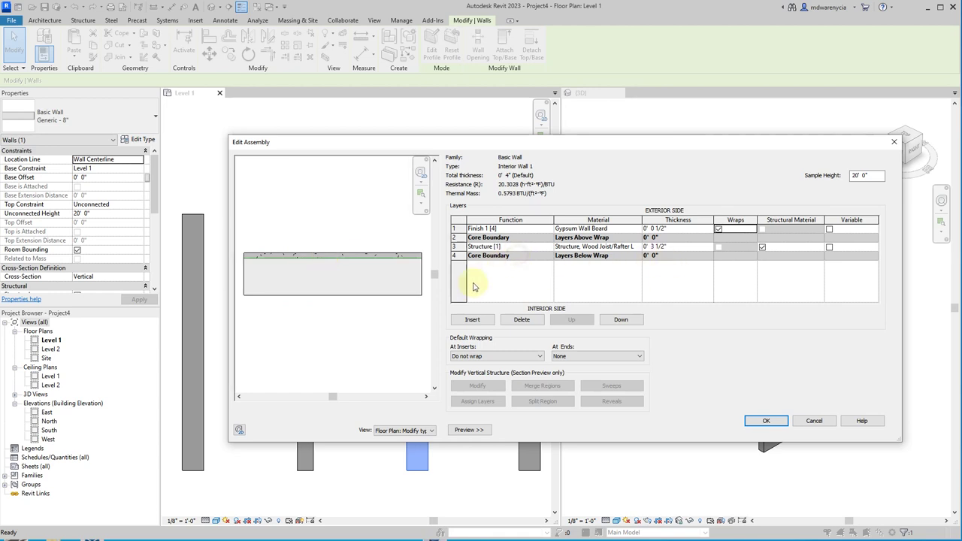
- Insert a new layer below the interior-side core boundary and set its function to Finish 1 [4]
{"action": "left_click", "coordinate": [469, 320]}
{"action": "left_click", "coordinate": [622, 321]}
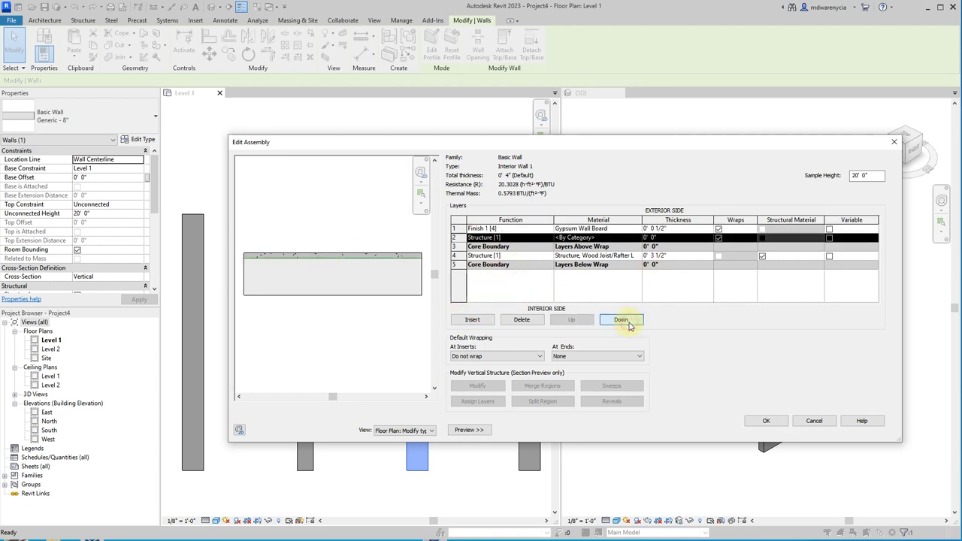
{"action": "left_click", "coordinate": [626, 323]}
{"action": "left_click", "coordinate": [628, 323]}
{"action": "left_click", "coordinate": [628, 323]}
{"action": "left_click", "coordinate": [541, 265]}
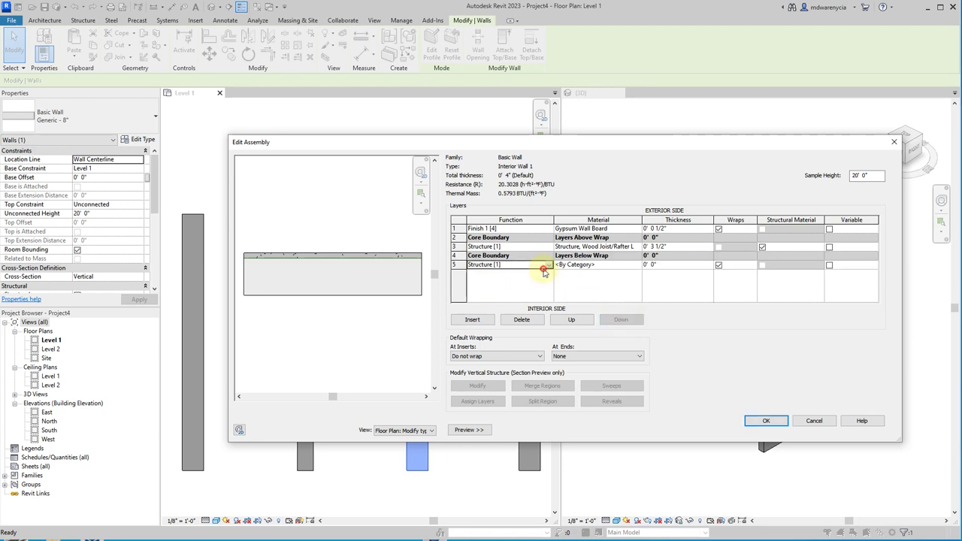
{"action": "left_click", "coordinate": [548, 266]}
{"action": "left_click", "coordinate": [490, 301]}
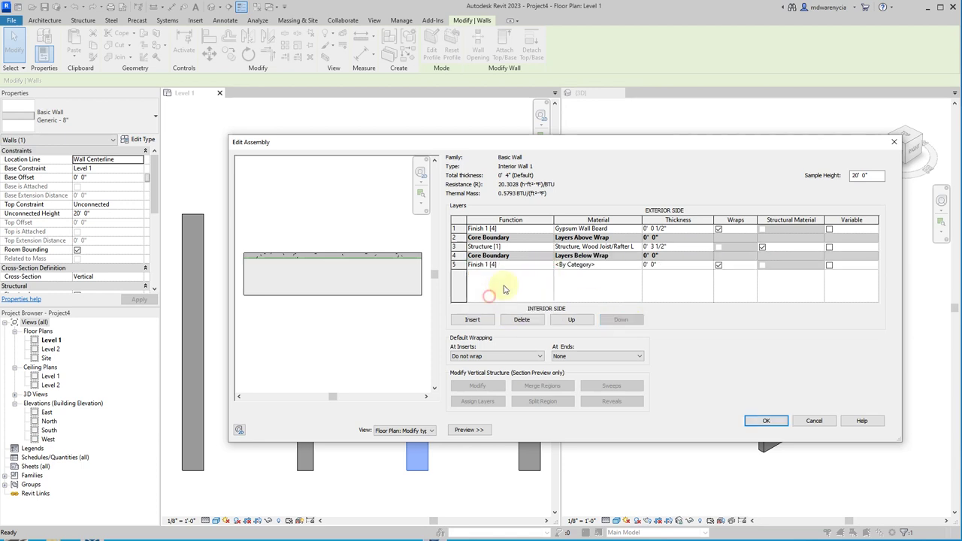
- Search the materials for gypsum and assign Gypsum Wall Board to the interior finish layer
{"action": "left_click", "coordinate": [636, 267]}
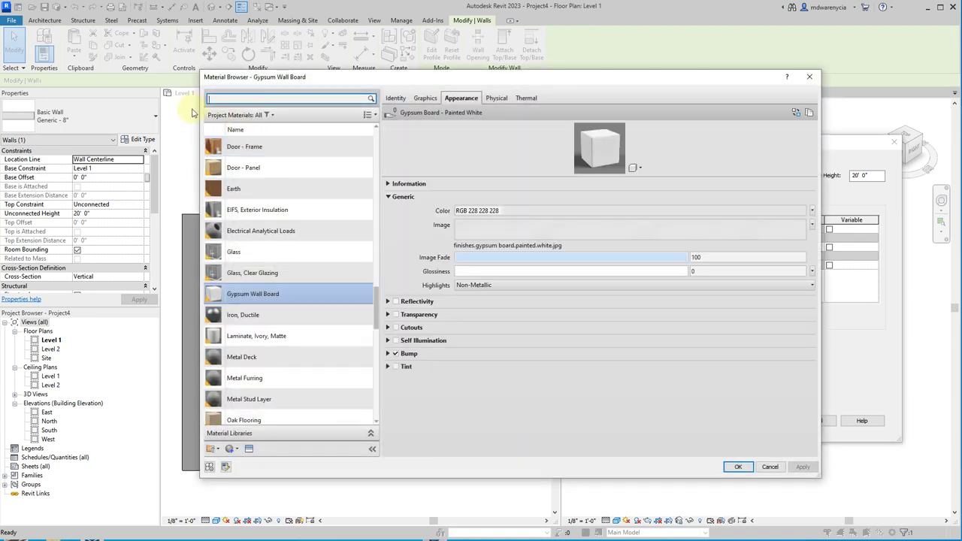
{"action": "type", "text": "gypsum"}
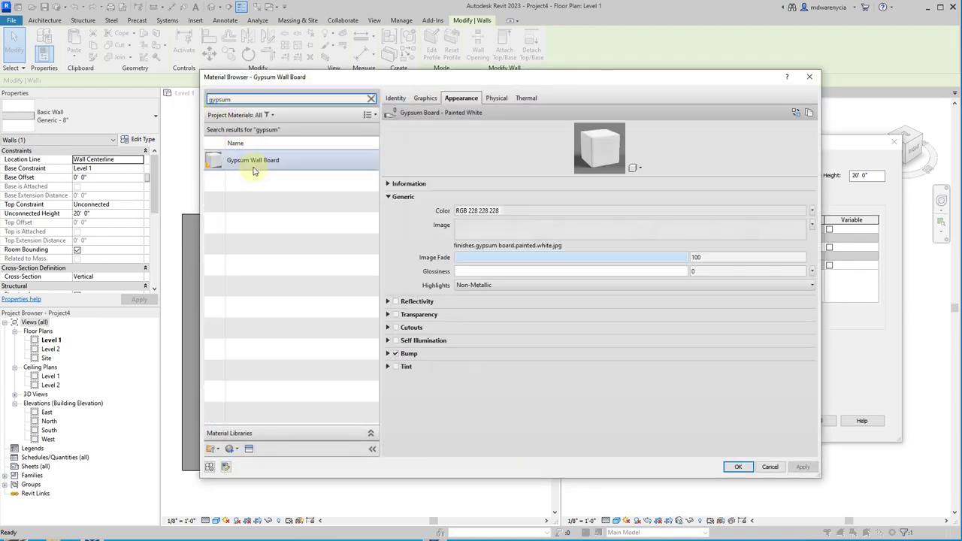
{"action": "left_click", "coordinate": [258, 161]}
{"action": "key", "text": "Return"}
- Try to set the interior finish layer's thickness to 1.2"
{"action": "left_click", "coordinate": [665, 265]}
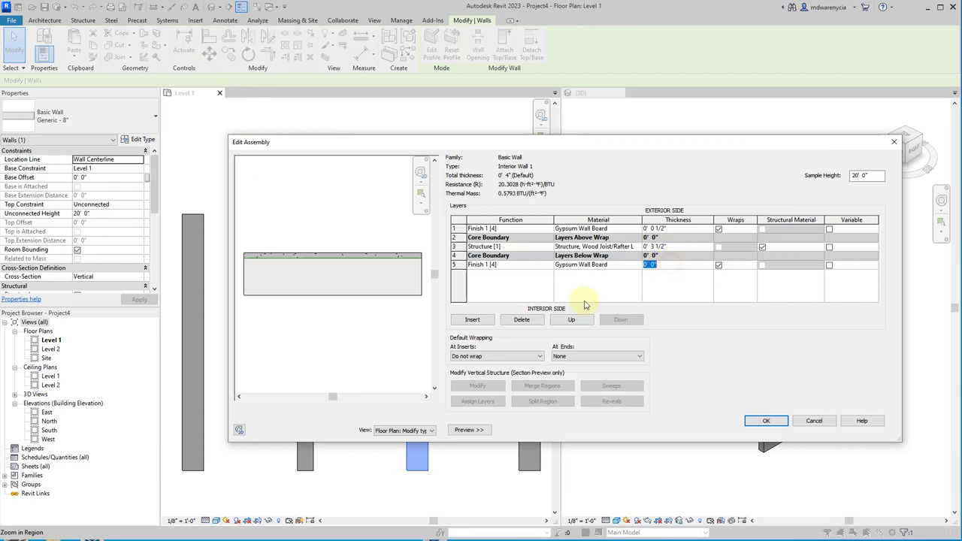
{"action": "type", "text": "1.2\""}
{"action": "left_click", "coordinate": [586, 305]}
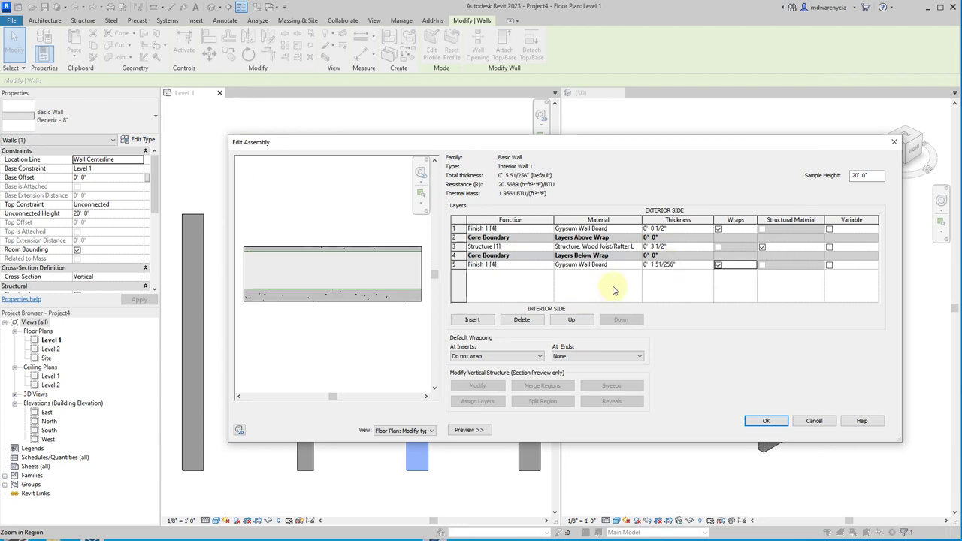
- Set the interior gypsum finish layer's thickness to 1/2" and accept the wall assembly
{"action": "left_click", "coordinate": [665, 265]}
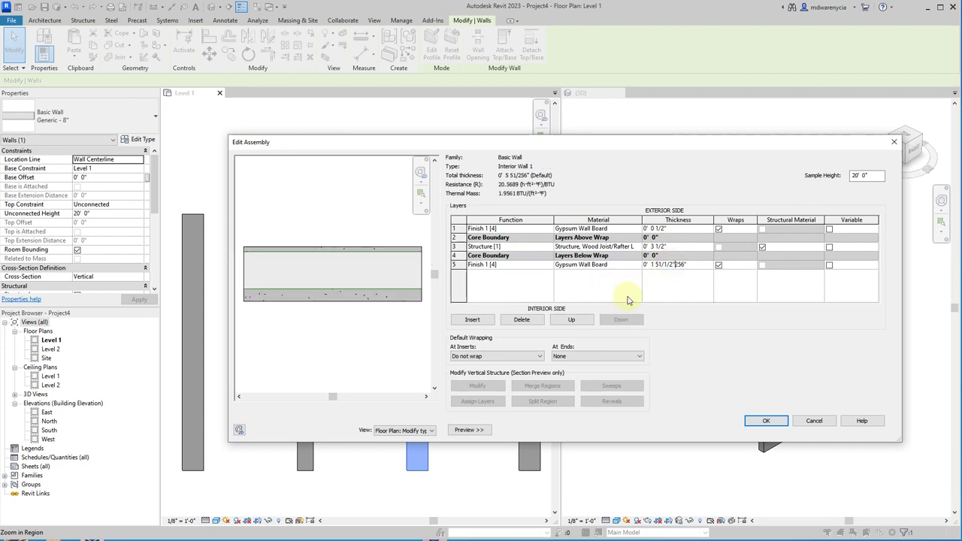
{"action": "key", "text": "ctrl+a"}
{"action": "key", "text": "BackSpace"}
{"action": "type", "text": "1/2\""}
{"action": "key", "text": "Tab"}
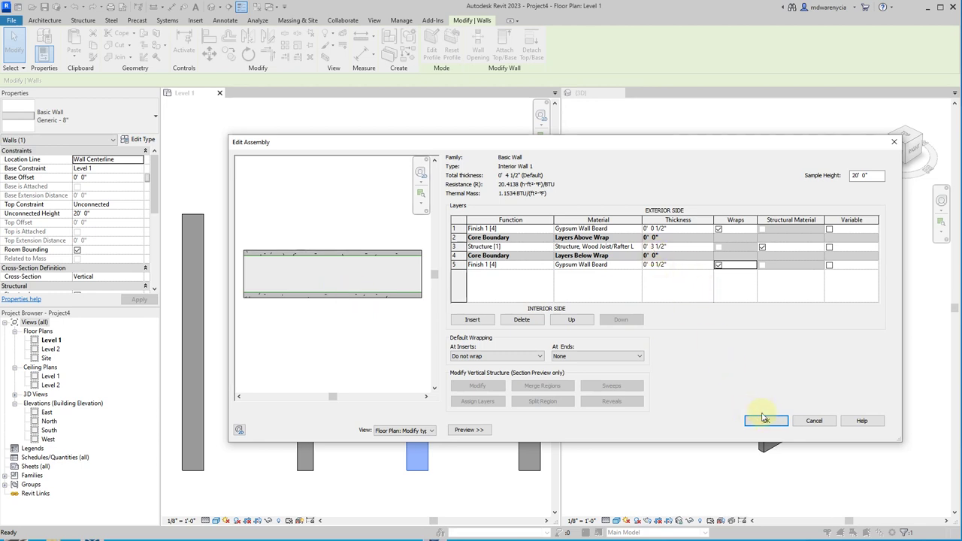
{"action": "left_click", "coordinate": [768, 421]}
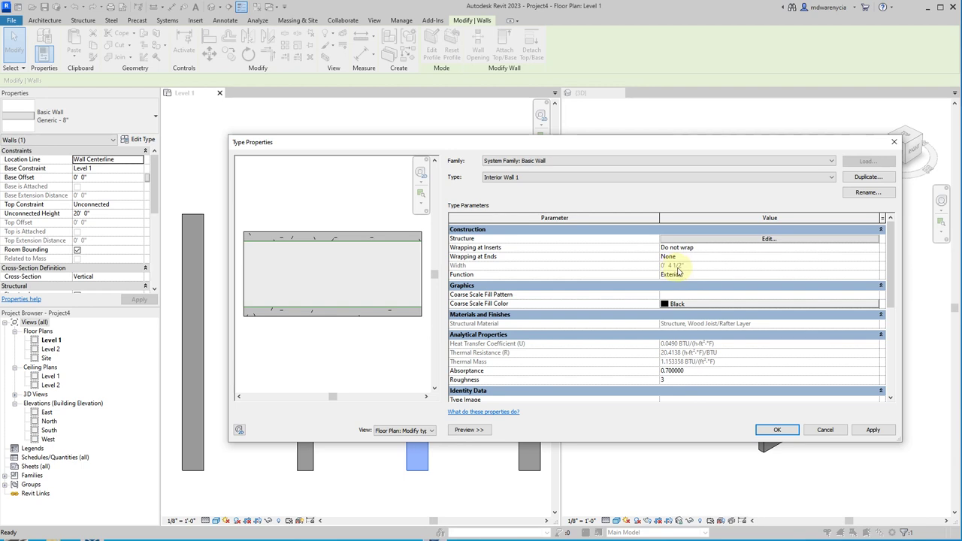
- Review the layer assembly of Interior Wall 1 and apply the type to the selected third wall
{"action": "left_click", "coordinate": [737, 239]}
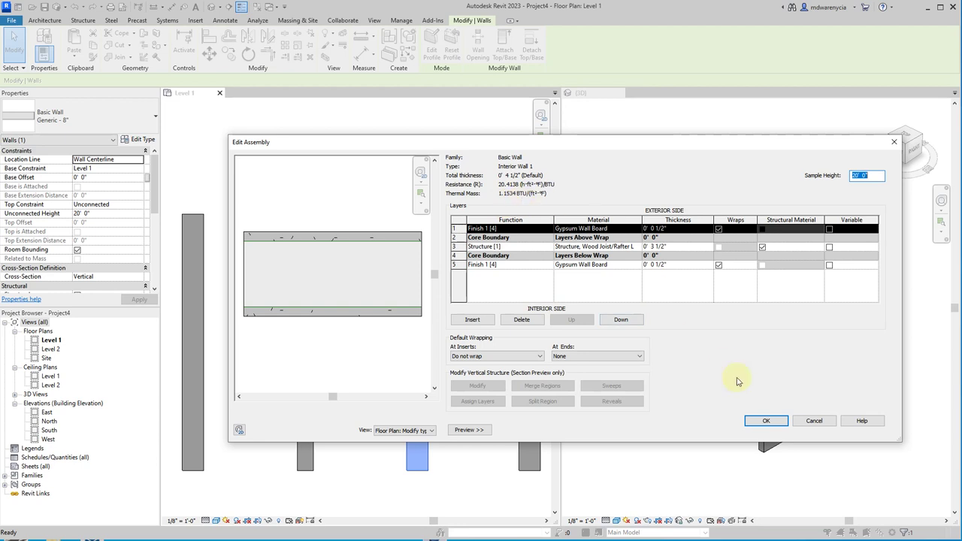
{"action": "left_click", "coordinate": [767, 422]}
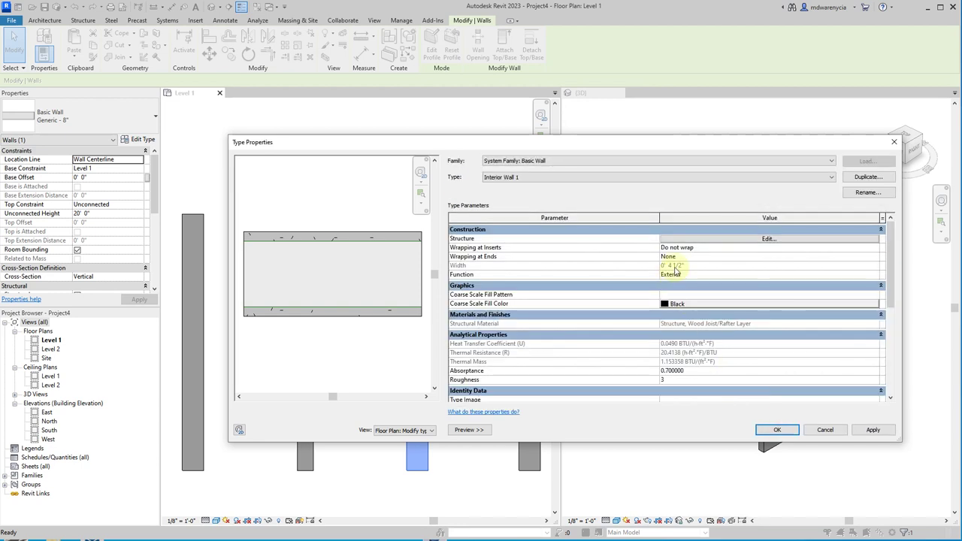
{"action": "left_click", "coordinate": [874, 429]}
{"action": "left_click", "coordinate": [777, 430]}
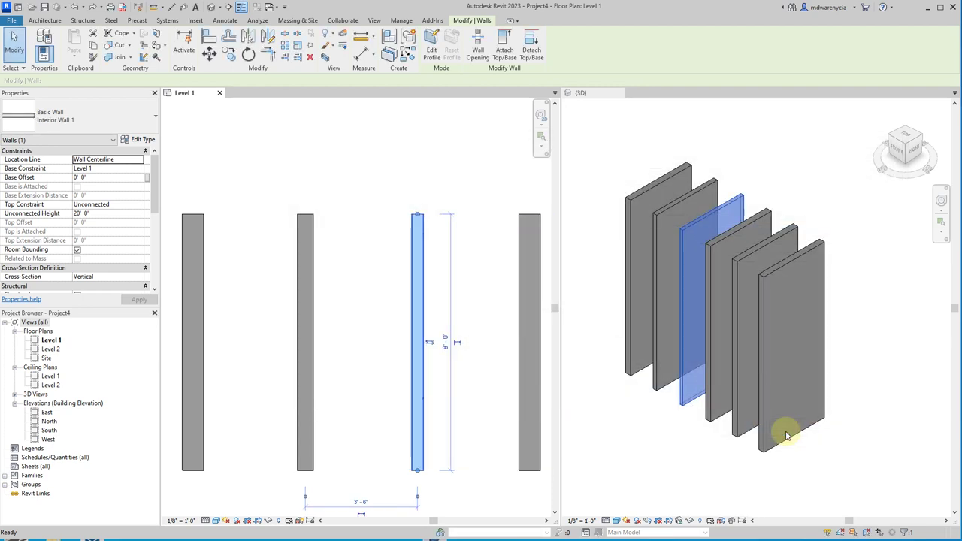
- Compare the third wall's display in the Level 1 plan at Coarse and Fine detail levels, ending on Fine
{"action": "left_click", "coordinate": [378, 257]}
{"action": "scroll", "coordinate": [416, 322], "scroll_direction": "up", "scroll_amount": 2}
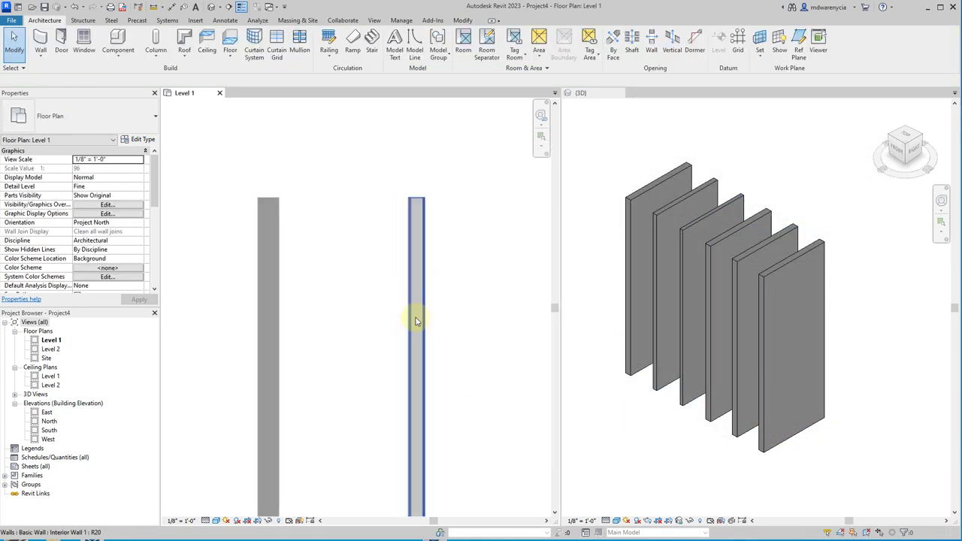
{"action": "left_click", "coordinate": [206, 520]}
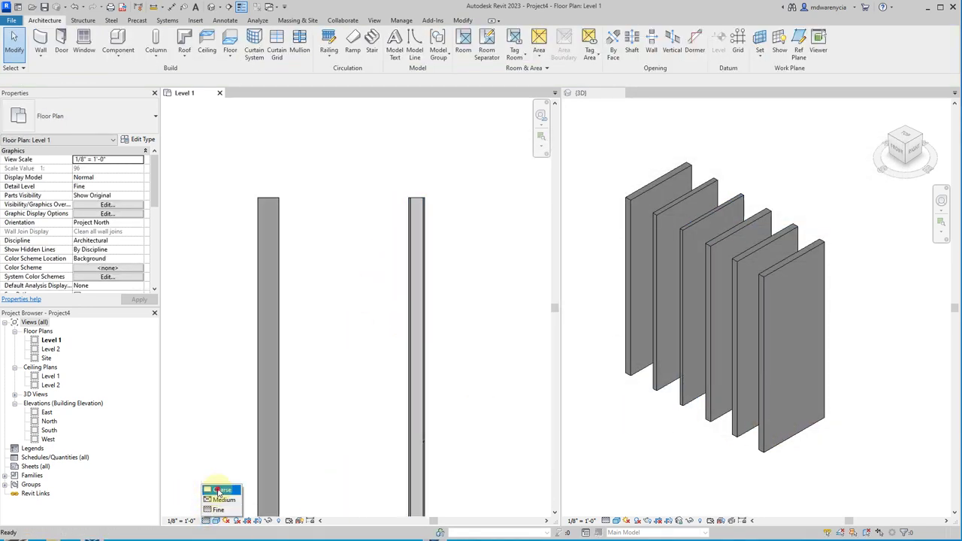
{"action": "left_click", "coordinate": [219, 490]}
{"action": "left_click", "coordinate": [206, 520]}
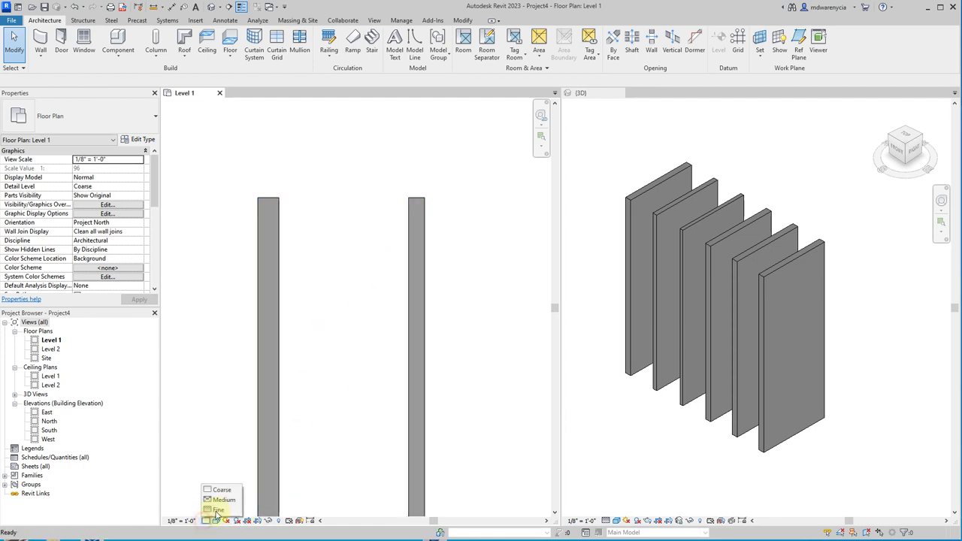
{"action": "left_click", "coordinate": [217, 511]}
{"action": "scroll", "coordinate": [409, 211], "scroll_direction": "up", "scroll_amount": 3}
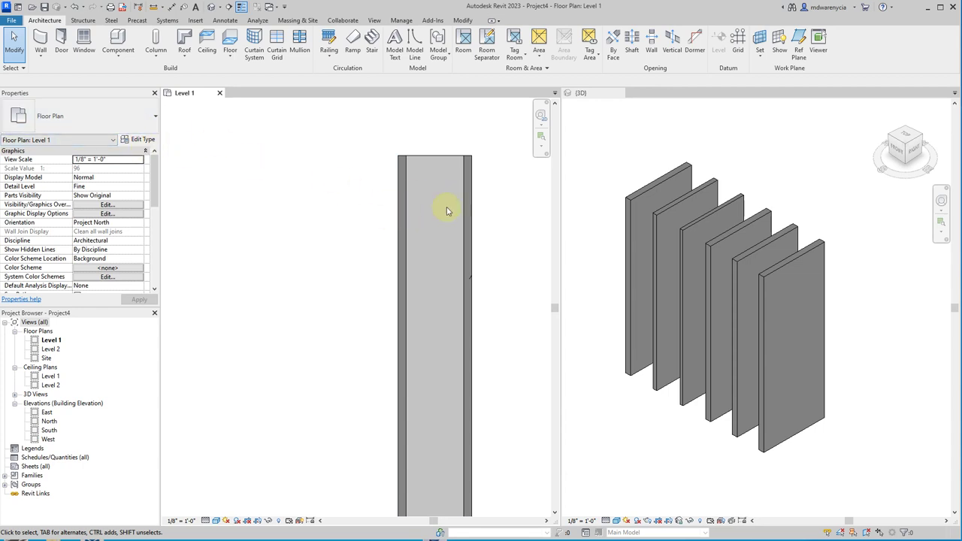
- Check the third wall's type properties, close them without changes, and deselect the wall
{"action": "left_click", "coordinate": [402, 224]}
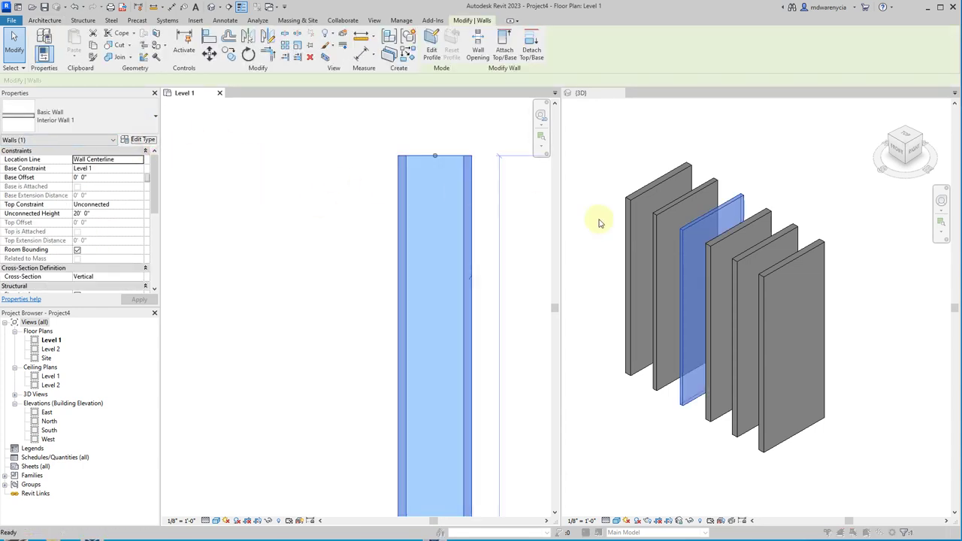
{"action": "double_click", "coordinate": [703, 219]}
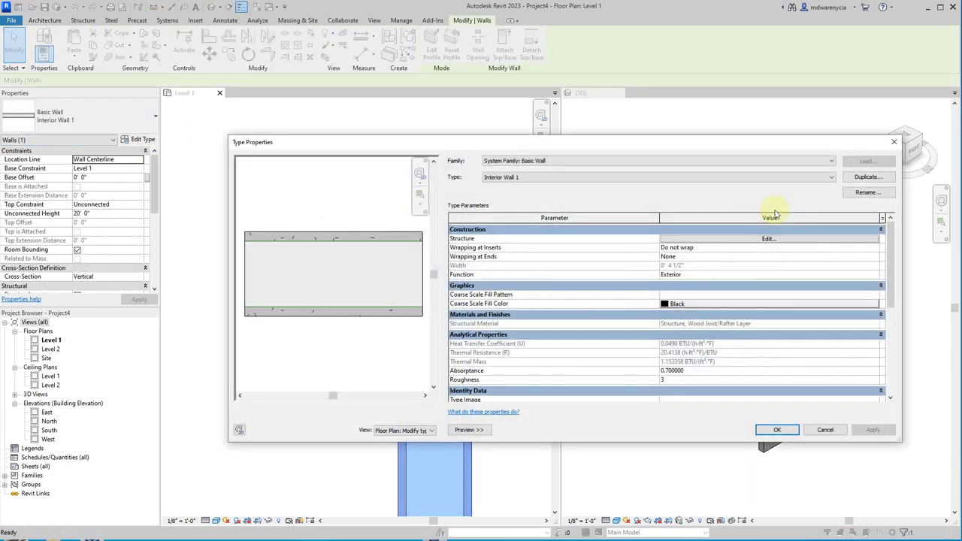
{"action": "left_click", "coordinate": [832, 435]}
{"action": "left_click", "coordinate": [329, 247]}
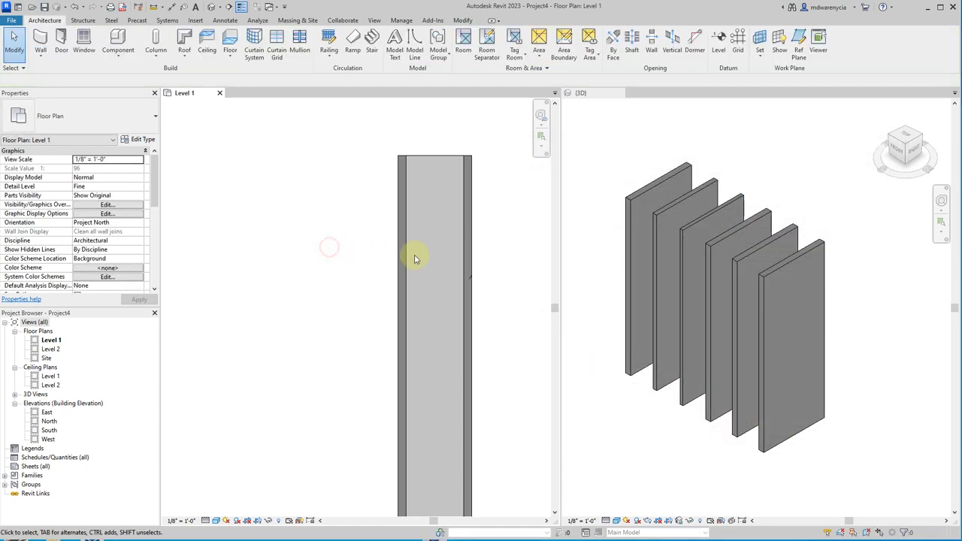
{"action": "scroll", "coordinate": [428, 327], "scroll_direction": "down", "scroll_amount": 3}
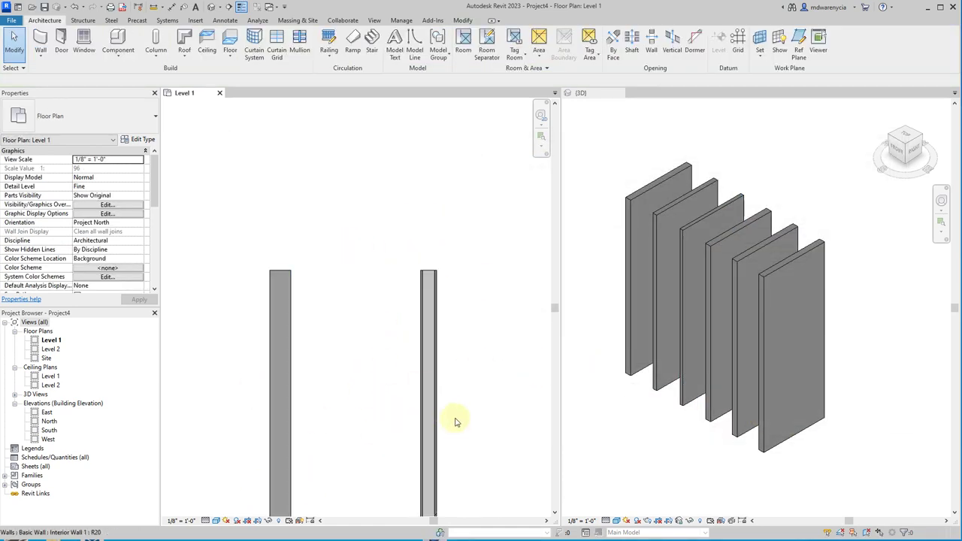
{"action": "middle_click_drag", "start_coordinate": [390, 367], "coordinate": [364, 268]}
{"action": "scroll", "coordinate": [366, 278], "scroll_direction": "down", "scroll_amount": 2}
{"action": "scroll", "coordinate": [369, 328], "scroll_direction": "up", "scroll_amount": 2}
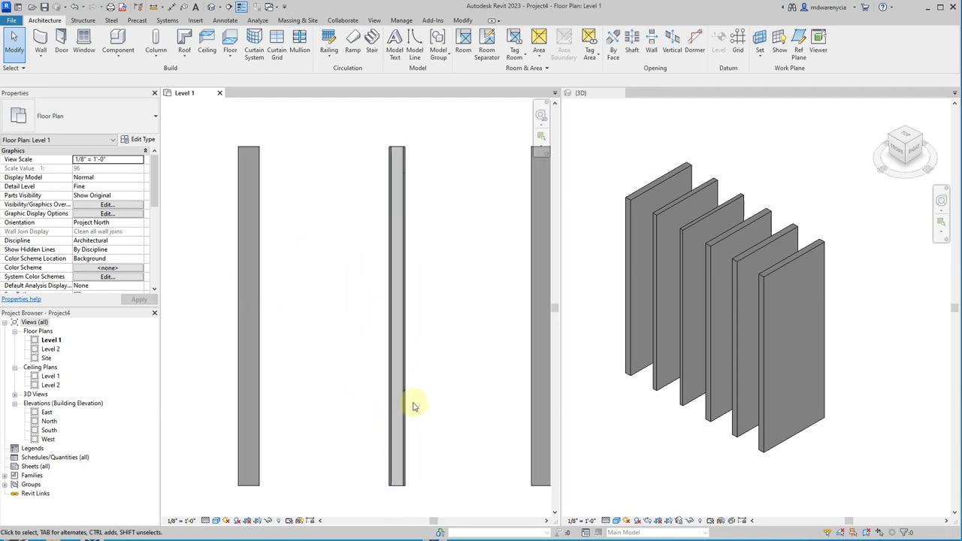
{"action": "scroll", "coordinate": [391, 370], "scroll_direction": "down", "scroll_amount": 2}
{"action": "left_click_drag", "start_coordinate": [361, 386], "coordinate": [443, 278]}
{"action": "middle_click_drag", "start_coordinate": [372, 395], "coordinate": [426, 256]}
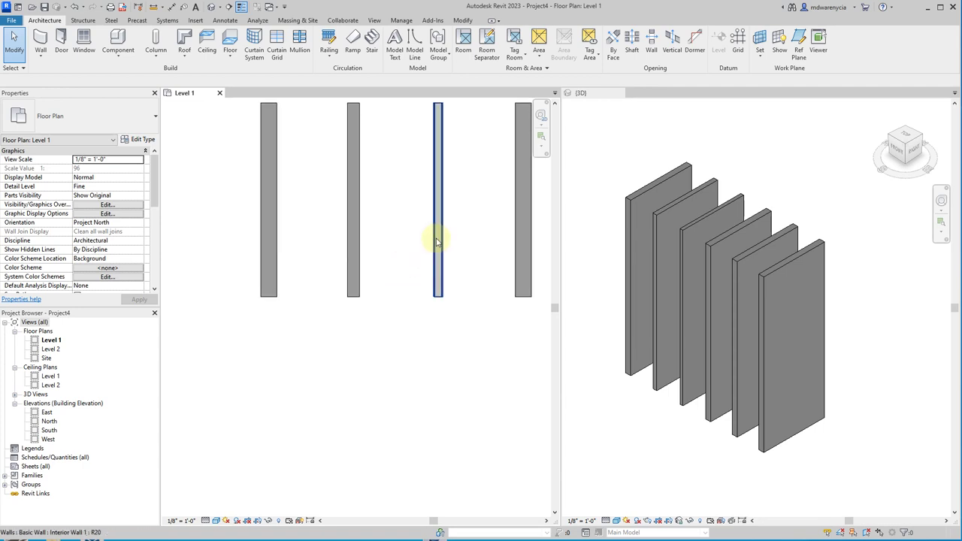
{"action": "left_click", "coordinate": [486, 354]}
{"action": "left_click_drag", "start_coordinate": [462, 328], "coordinate": [263, 240]}
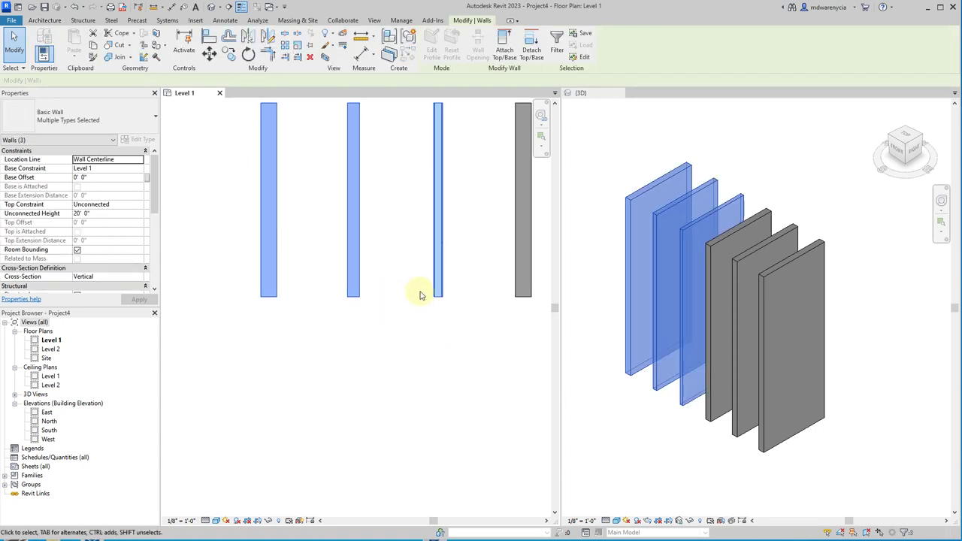
{"action": "middle_click_drag", "start_coordinate": [421, 294], "coordinate": [398, 383]}
{"action": "left_click", "coordinate": [399, 384]}
- Move the Interior Wall 1 wall end to end with the second wall, and on to the first wall's lower end, aligned on its centerline
{"action": "left_click", "coordinate": [443, 350]}
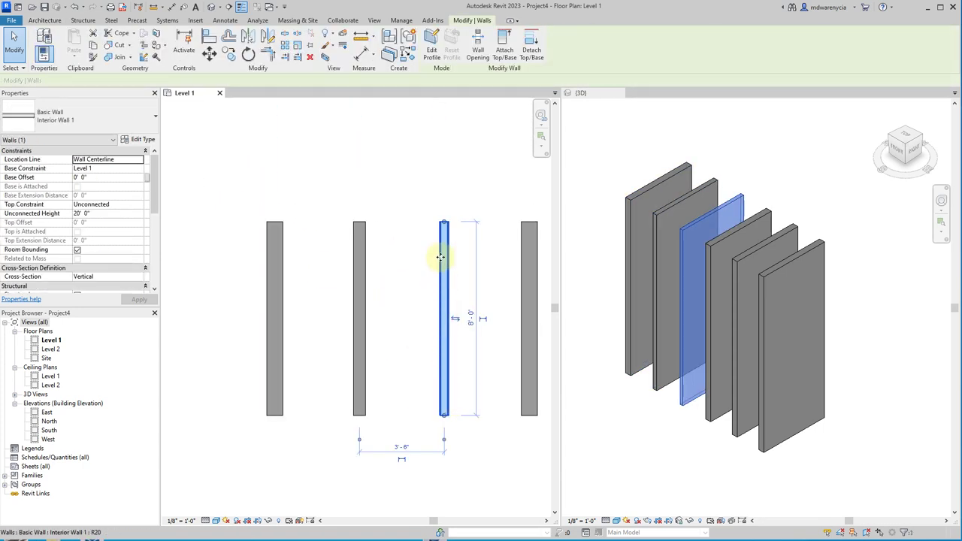
{"action": "left_click_drag", "start_coordinate": [392, 409], "coordinate": [360, 442]}
{"action": "scroll", "coordinate": [359, 418], "scroll_direction": "up", "scroll_amount": 5}
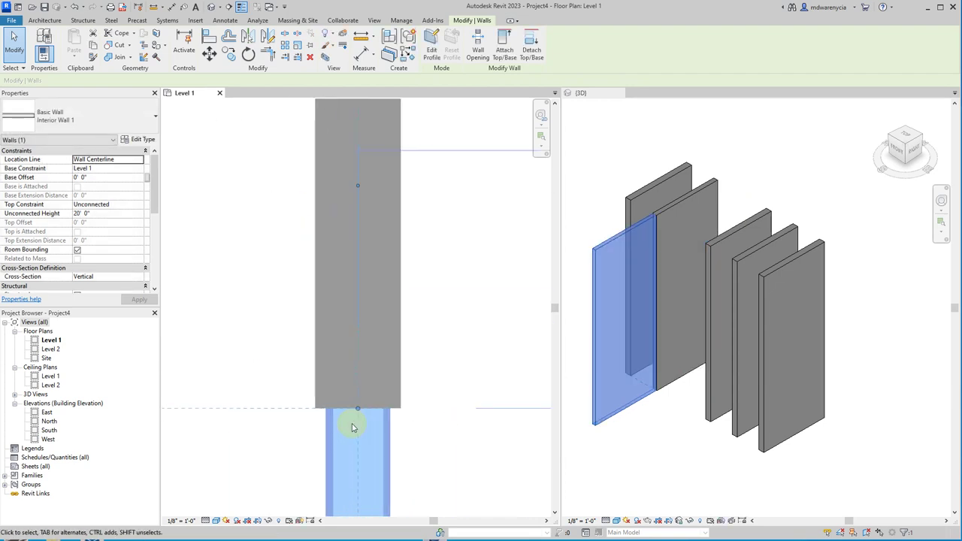
{"action": "scroll", "coordinate": [358, 413], "scroll_direction": "down", "scroll_amount": 3}
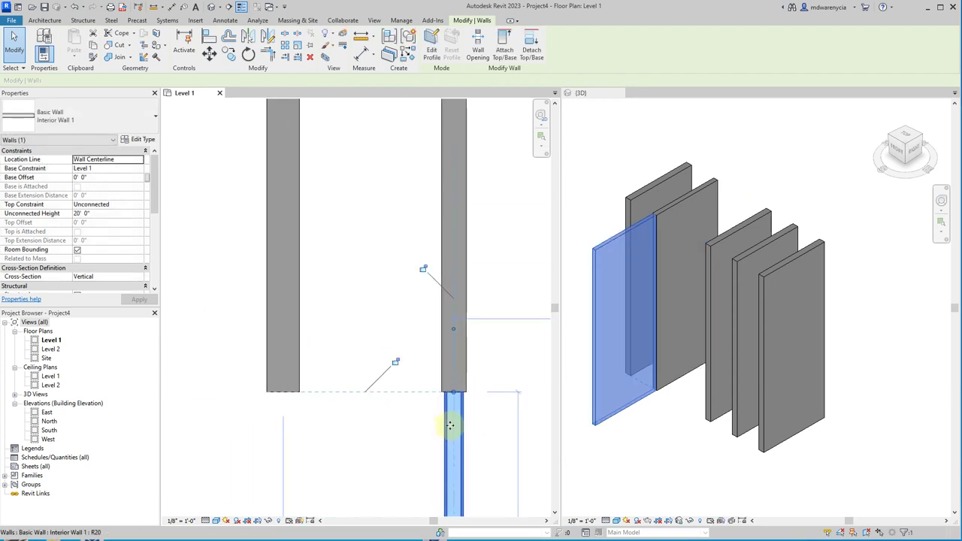
{"action": "left_click_drag", "start_coordinate": [453, 423], "coordinate": [284, 421]}
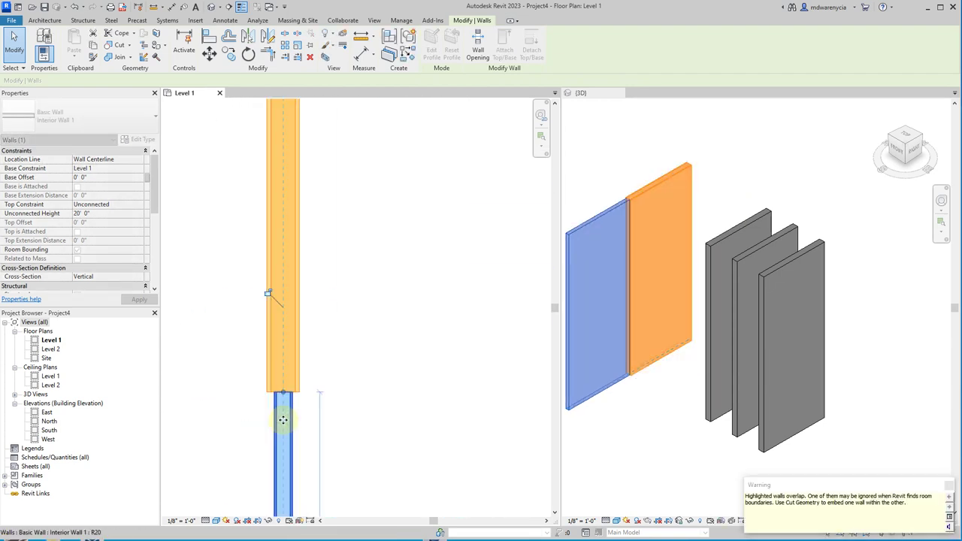
- Undo the move that placed the Interior Wall 1 wall at the first wall's lower end
{"action": "left_click", "coordinate": [439, 425]}
{"action": "key", "text": "ctrl+z"}
{"action": "scroll", "coordinate": [371, 429], "scroll_direction": "down", "scroll_amount": 4}
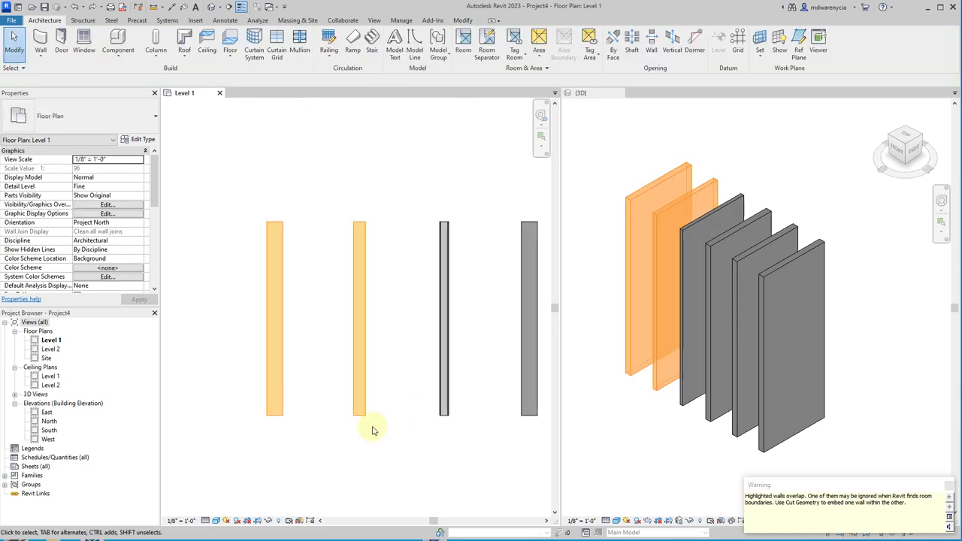
- Try moving the third wall below the first wall again, aligned on its centerline, and restore its original position
{"action": "left_click_drag", "start_coordinate": [415, 338], "coordinate": [314, 449]}
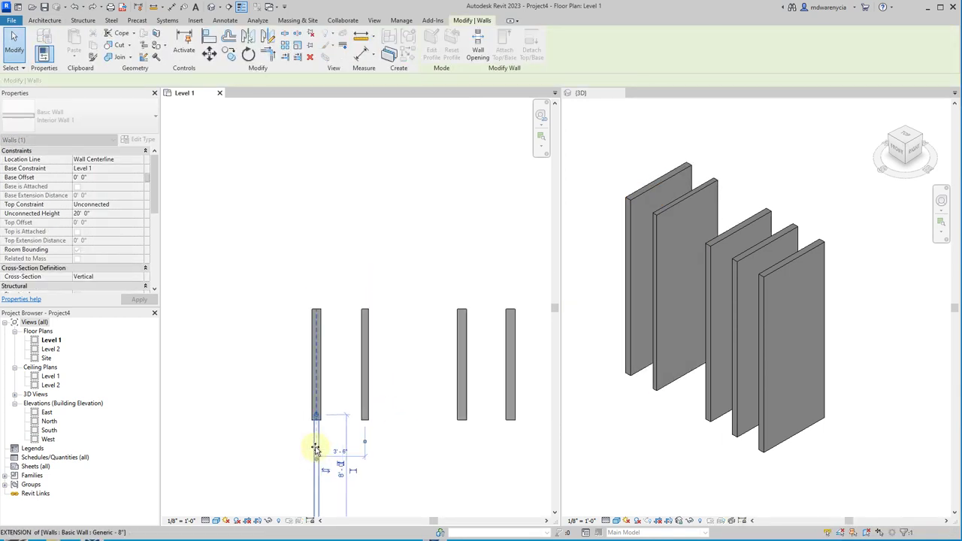
{"action": "scroll", "coordinate": [312, 445], "scroll_direction": "up", "scroll_amount": 2}
{"action": "scroll", "coordinate": [313, 445], "scroll_direction": "up", "scroll_amount": 4}
{"action": "key", "text": "Escape"}
{"action": "left_click", "coordinate": [308, 436]}
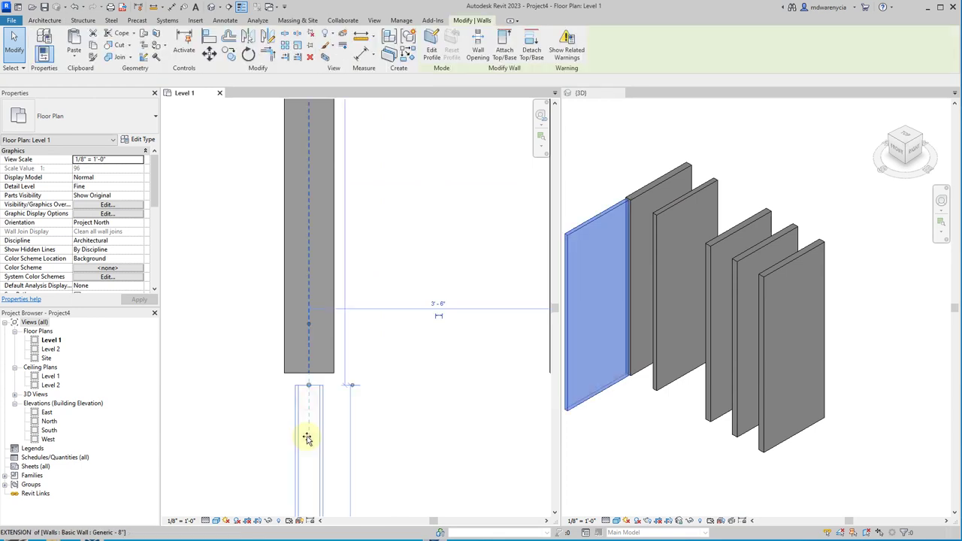
{"action": "scroll", "coordinate": [233, 391], "scroll_direction": "down", "scroll_amount": 4}
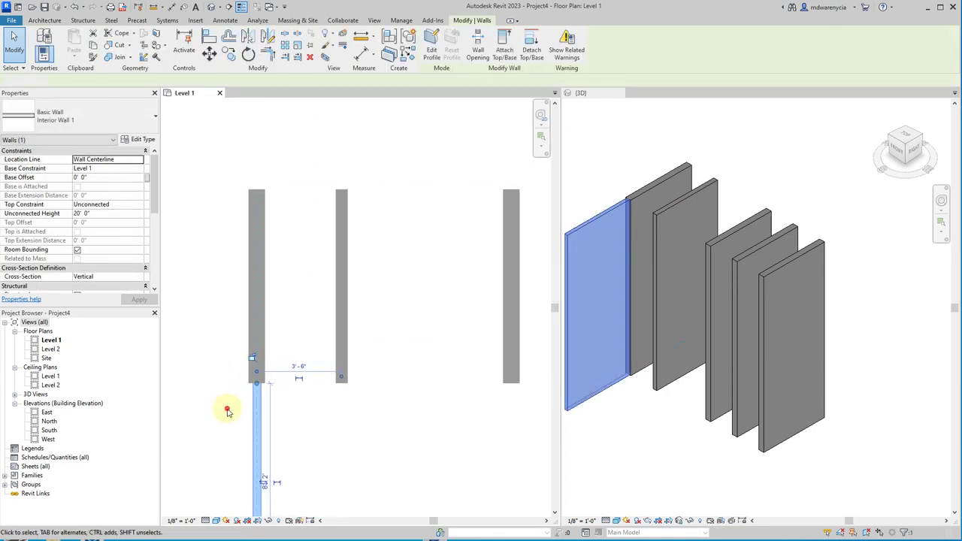
{"action": "left_click", "coordinate": [308, 404]}
- Try a 3' 0" structure layer thickness in the third wall's assembly, then discard the change and deselect the wall
{"action": "scroll", "coordinate": [308, 403], "scroll_direction": "up", "scroll_amount": 3}
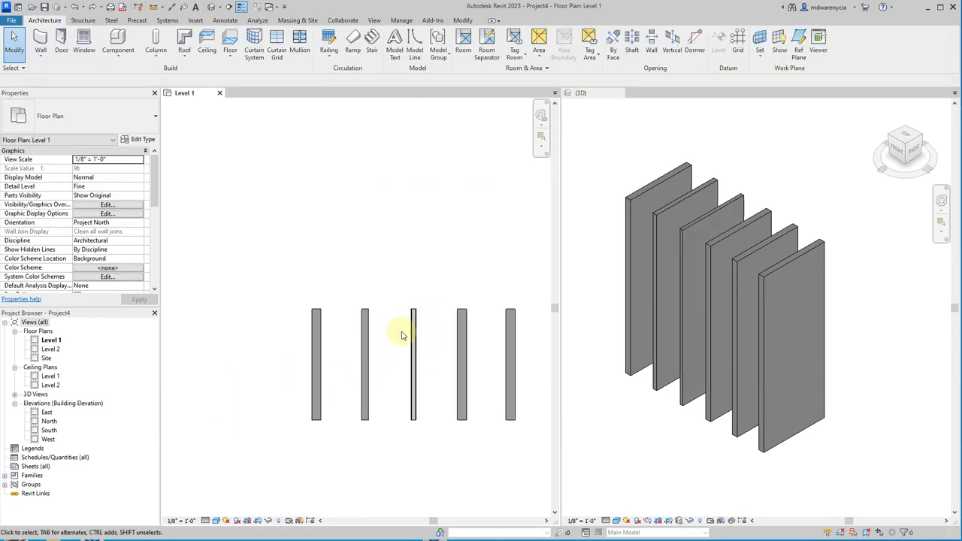
{"action": "scroll", "coordinate": [432, 361], "scroll_direction": "up", "scroll_amount": 5}
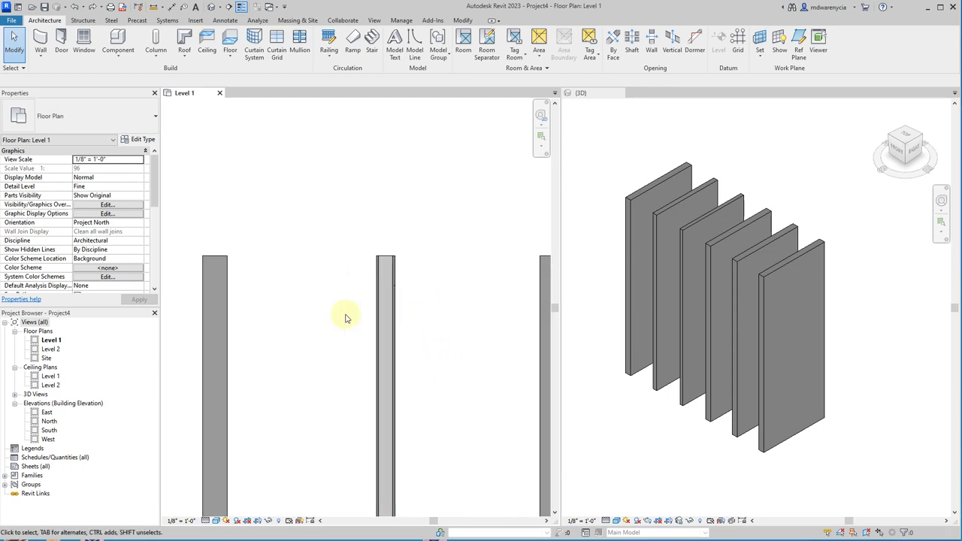
{"action": "left_click", "coordinate": [386, 318]}
{"action": "left_click", "coordinate": [140, 140]}
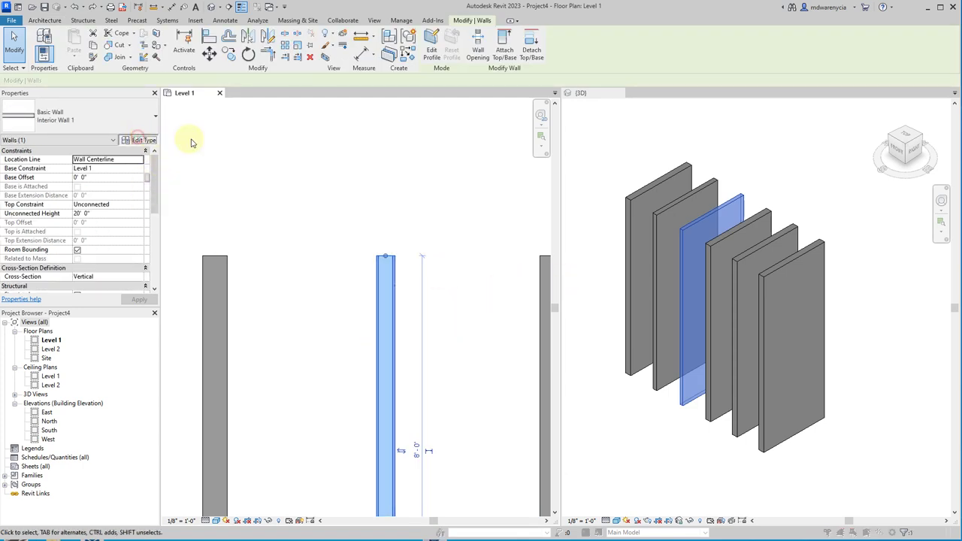
{"action": "left_click", "coordinate": [677, 245]}
{"action": "left_click", "coordinate": [671, 248]}
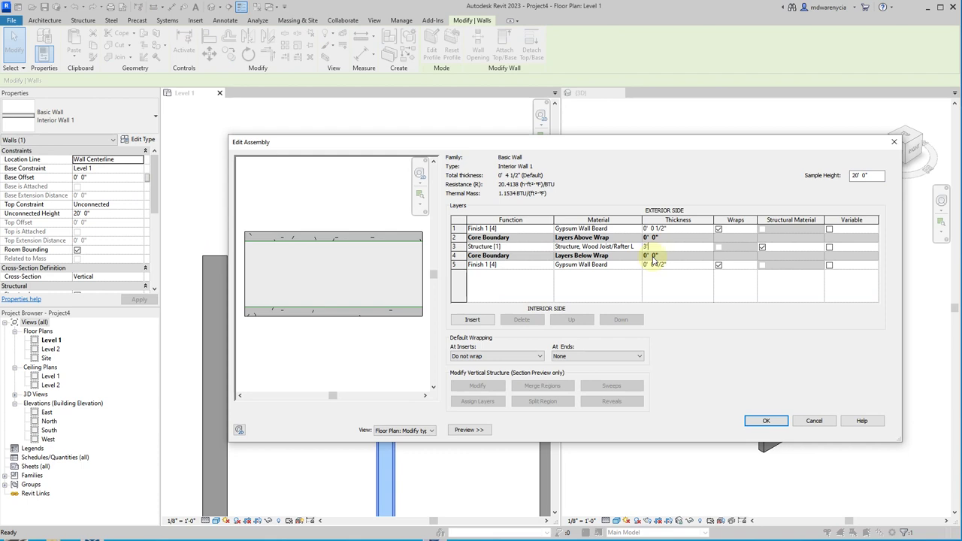
{"action": "type", "text": "3"}
{"action": "key", "text": "Tab"}
{"action": "scroll", "coordinate": [301, 297], "scroll_direction": "down", "scroll_amount": 5}
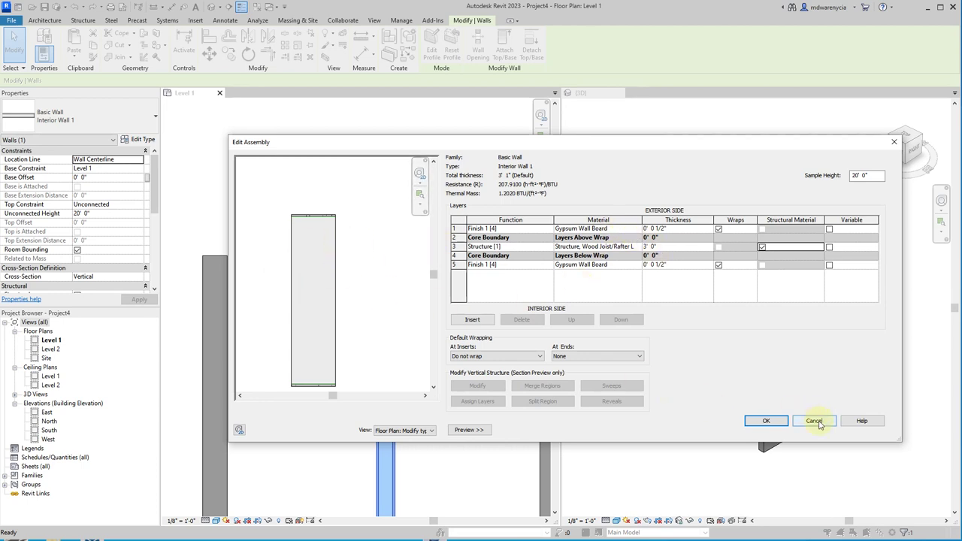
{"action": "left_click", "coordinate": [817, 422]}
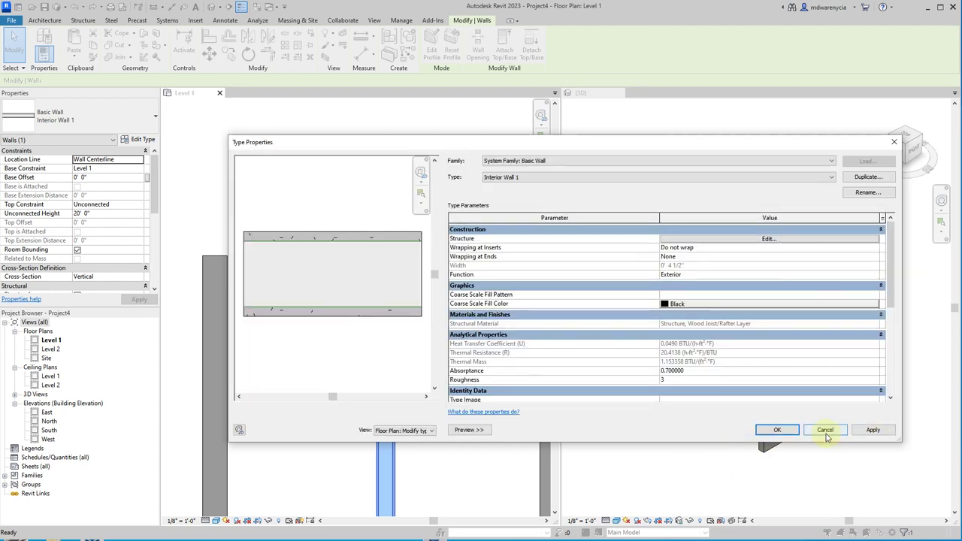
{"action": "left_click", "coordinate": [826, 433]}
{"action": "key", "text": "Escape"}
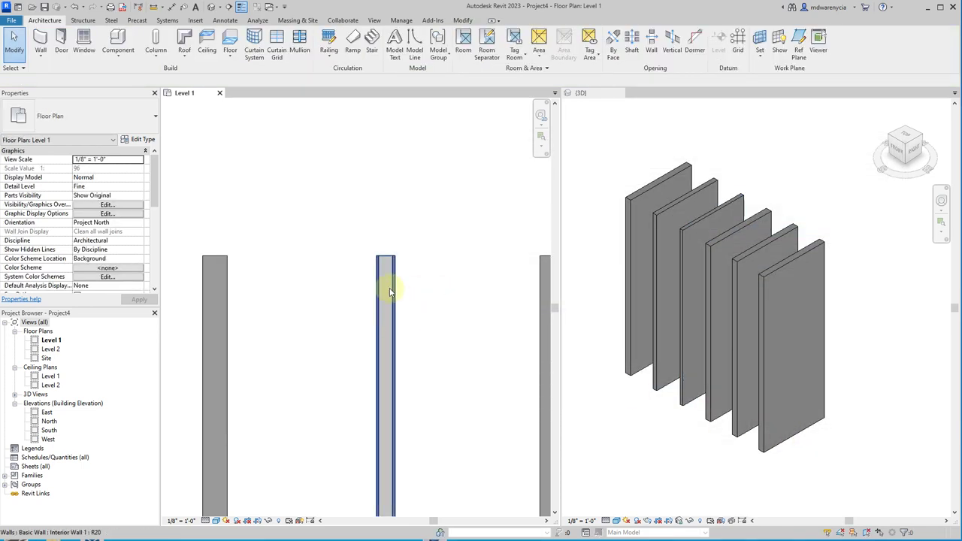
- Change the fourth wall's type from the generic wall to Interior Wall 1
{"action": "middle_click_drag", "start_coordinate": [481, 339], "coordinate": [369, 253]}
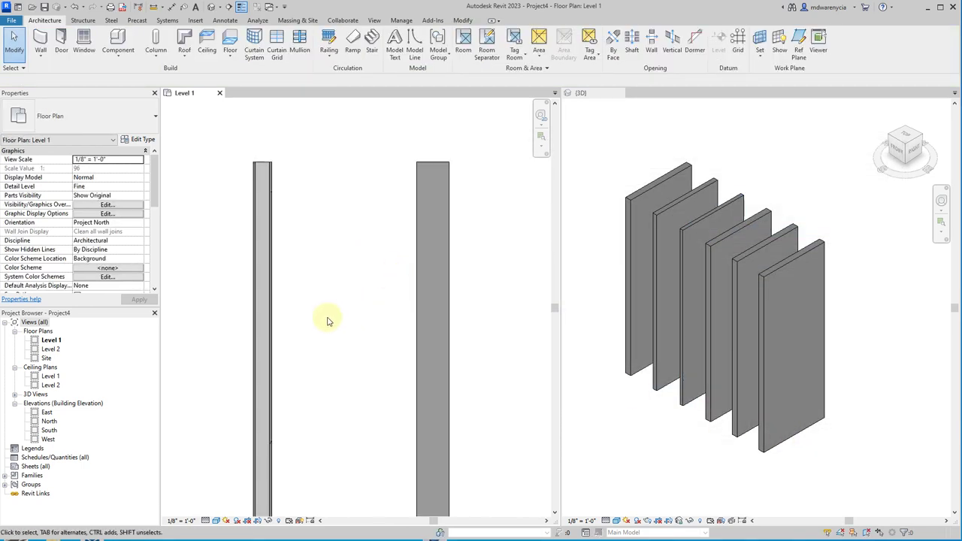
{"action": "scroll", "coordinate": [369, 324], "scroll_direction": "down", "scroll_amount": 1}
{"action": "left_click", "coordinate": [287, 354]}
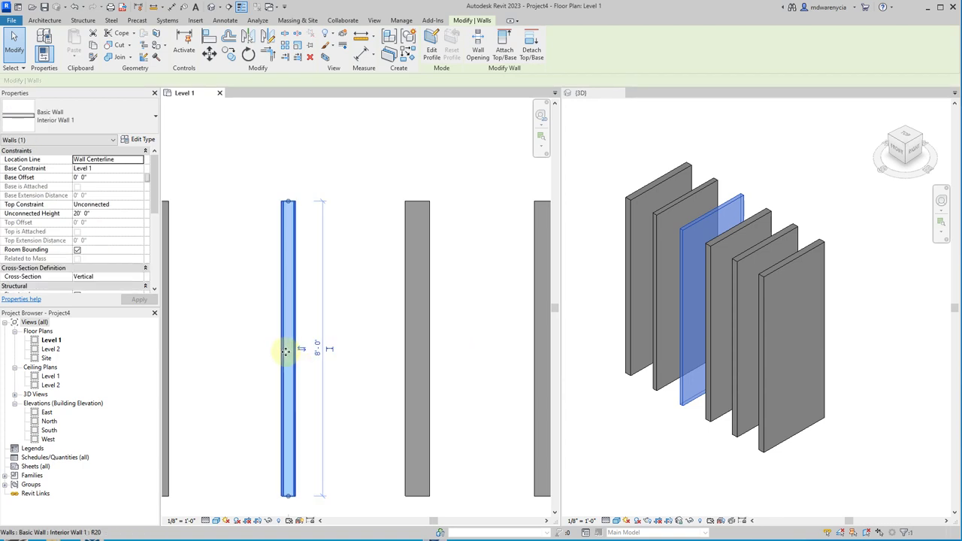
{"action": "left_click", "coordinate": [418, 276]}
{"action": "left_click", "coordinate": [136, 121]}
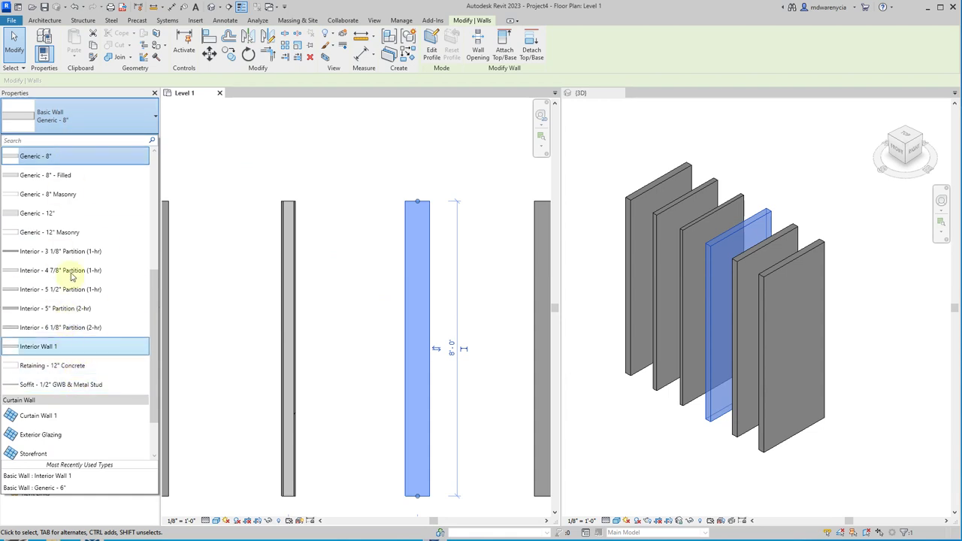
{"action": "left_click", "coordinate": [333, 261]}
{"action": "left_click", "coordinate": [418, 289]}
{"action": "left_click", "coordinate": [111, 125]}
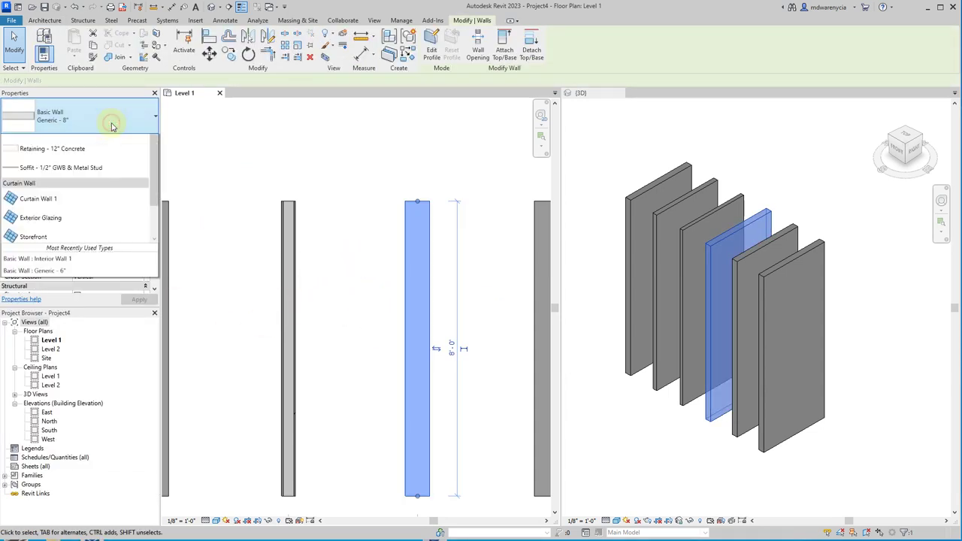
{"action": "left_click", "coordinate": [47, 345]}
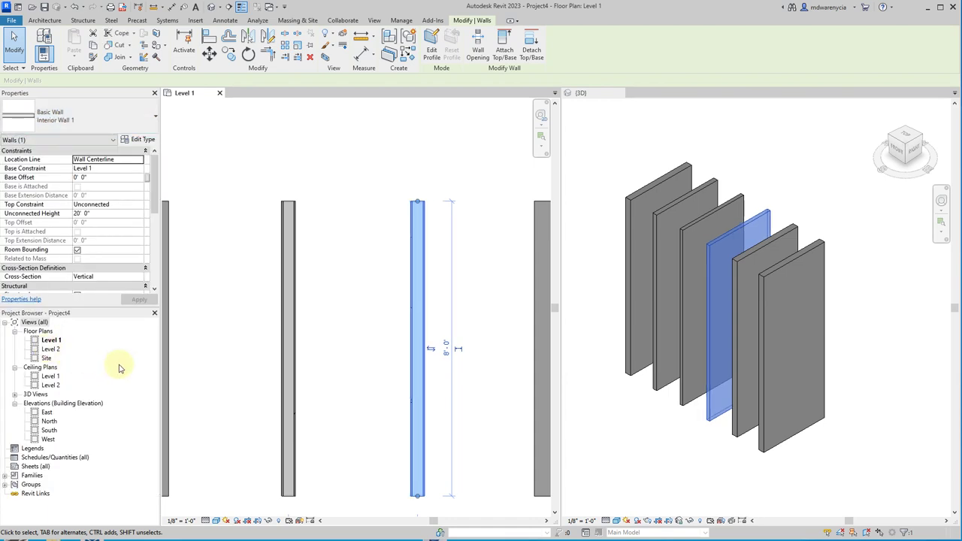
- Duplicate the fourth wall's type as Exterior Wall 1, apply it, and deselect the wall
{"action": "left_click", "coordinate": [140, 140]}
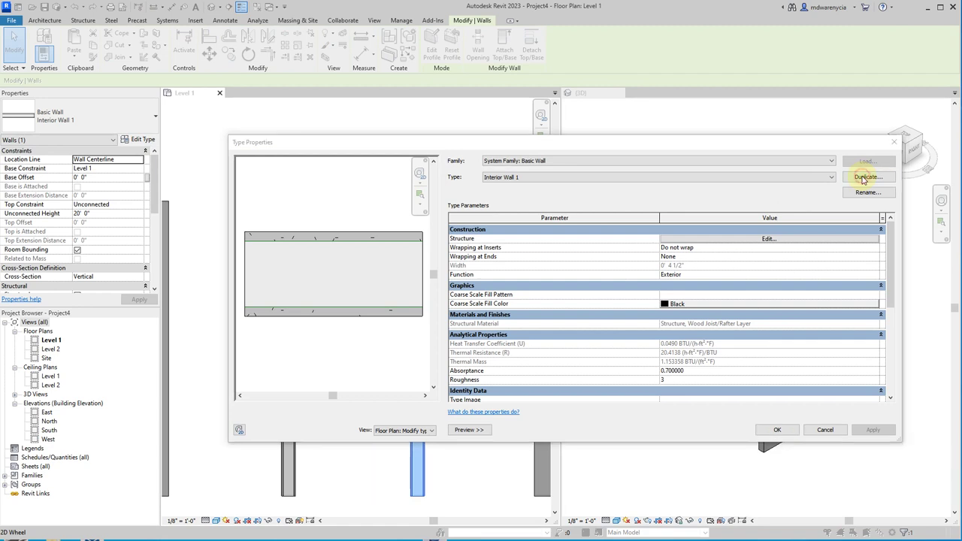
{"action": "left_click", "coordinate": [865, 178]}
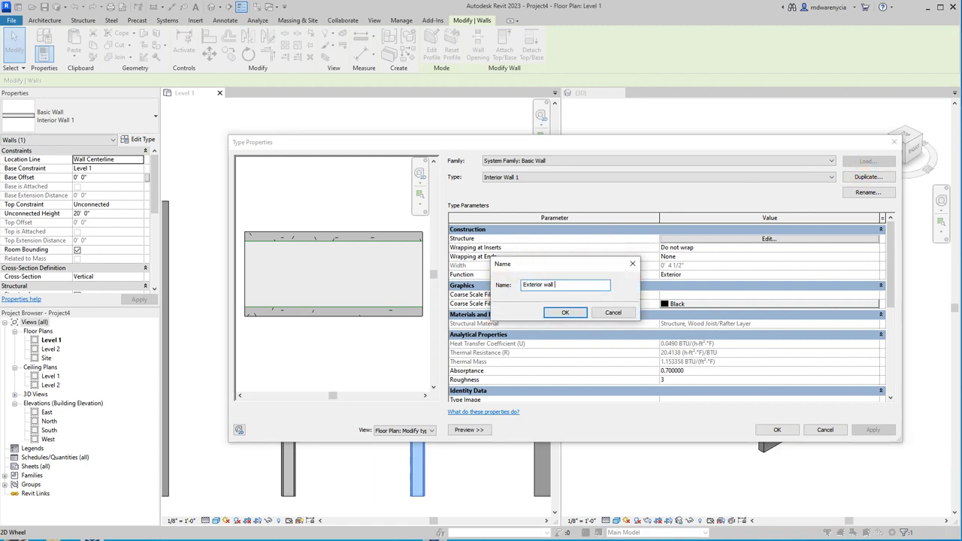
{"action": "type", "text": "Exterior Wall 1"}
{"action": "key", "text": "Return"}
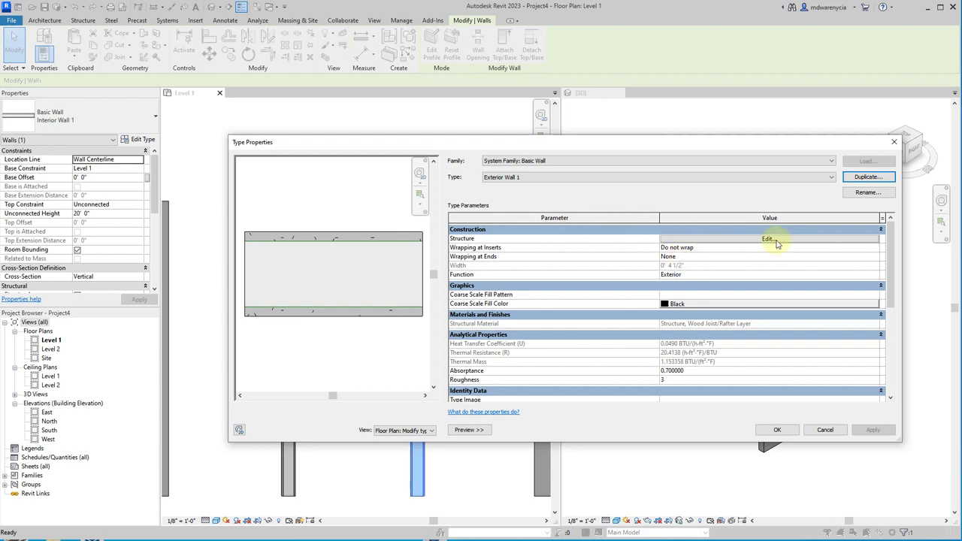
{"action": "left_click", "coordinate": [775, 430]}
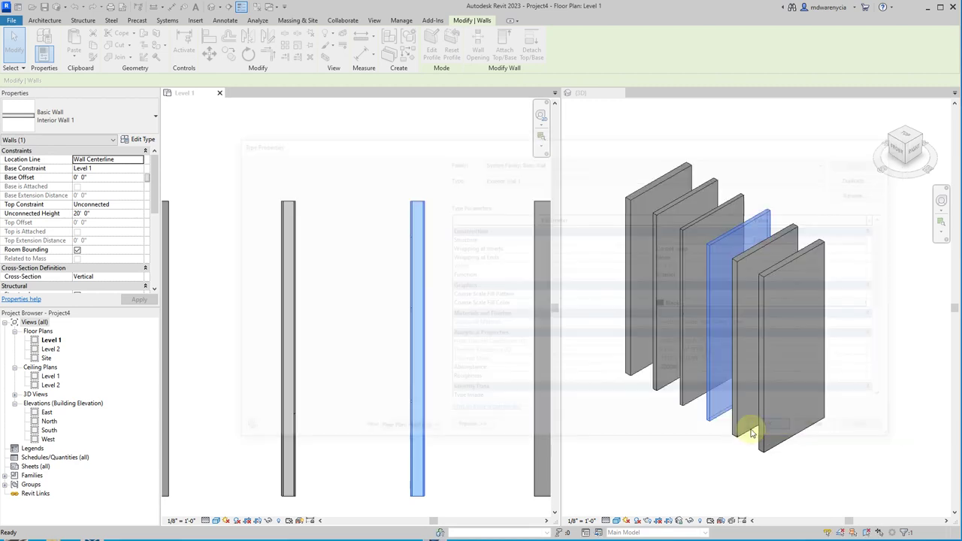
{"action": "left_click", "coordinate": [338, 269]}
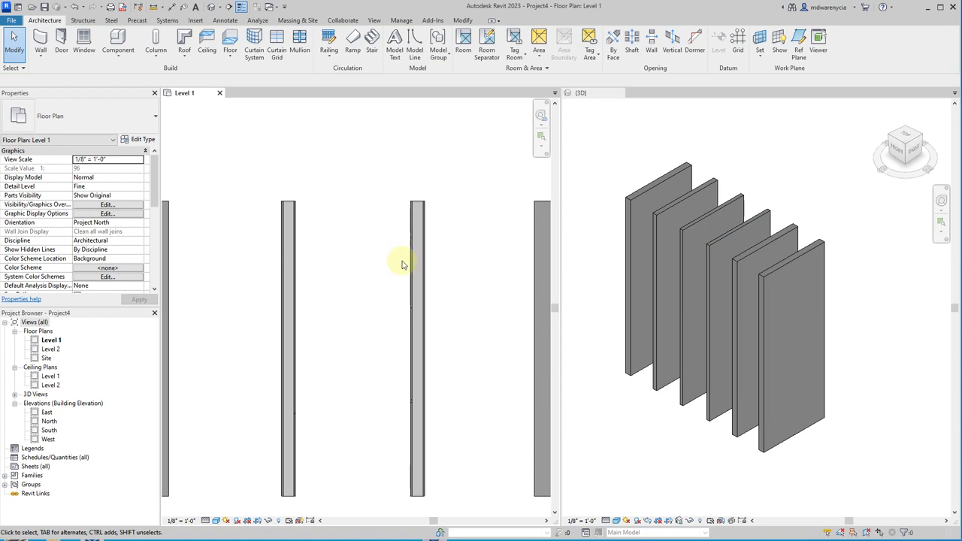
- Insert two new layers on the exterior side of the fourth wall's Exterior Wall 1 assembly
{"action": "left_click", "coordinate": [418, 278]}
{"action": "scroll", "coordinate": [308, 237], "scroll_direction": "up", "scroll_amount": 2}
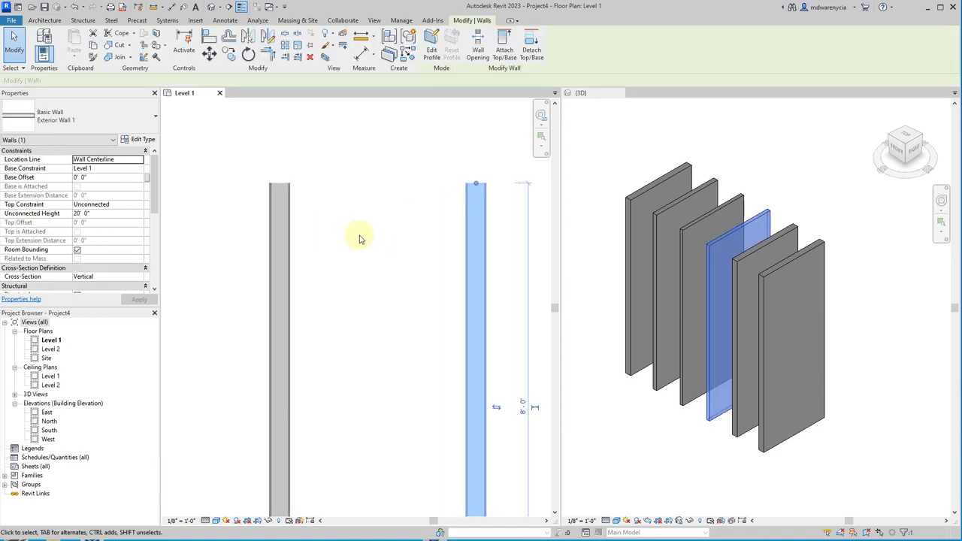
{"action": "left_click", "coordinate": [142, 139]}
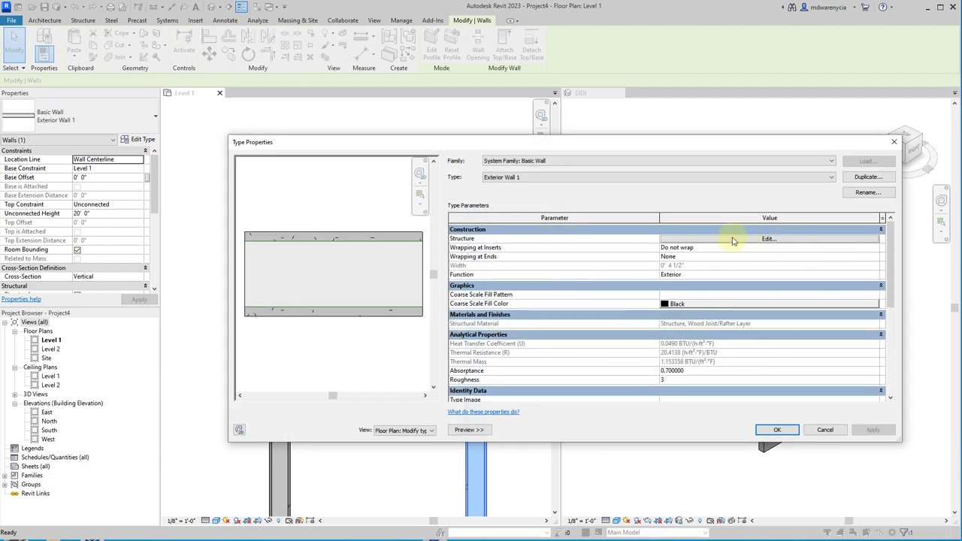
{"action": "left_click", "coordinate": [734, 239]}
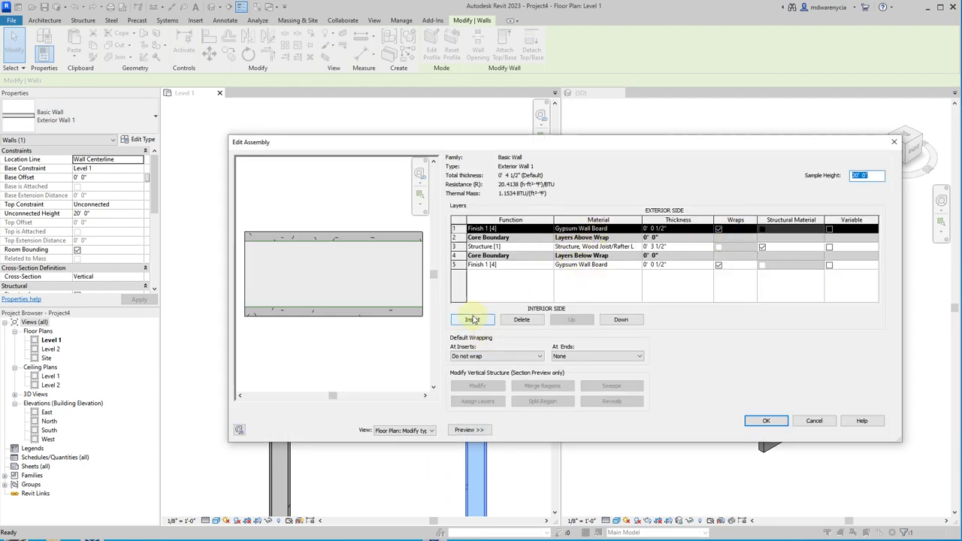
{"action": "left_click", "coordinate": [472, 319]}
{"action": "left_click", "coordinate": [472, 320]}
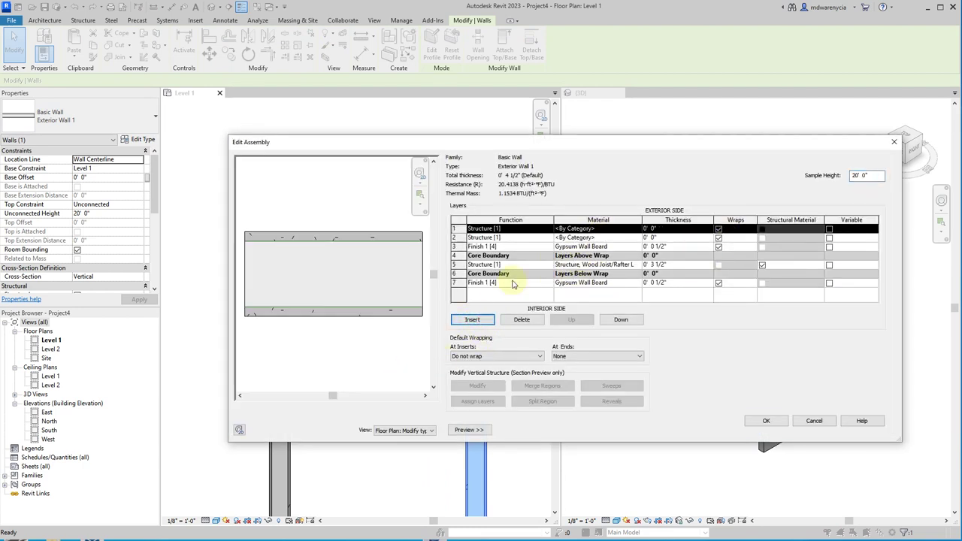
- Set layer 3 of Exterior Wall 1 to the Substrate [2] function with the Plywood, Sheathing material
{"action": "left_click", "coordinate": [550, 248]}
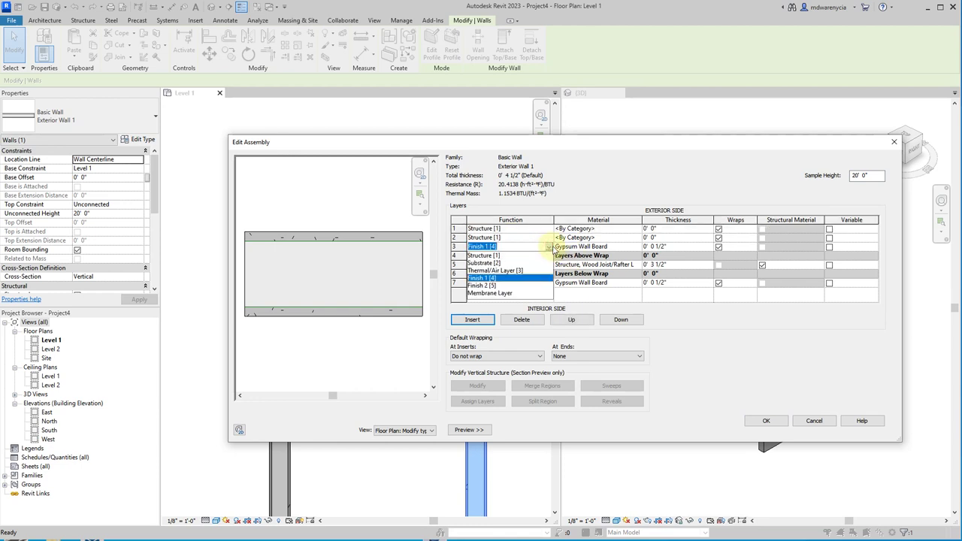
{"action": "left_click", "coordinate": [485, 278]}
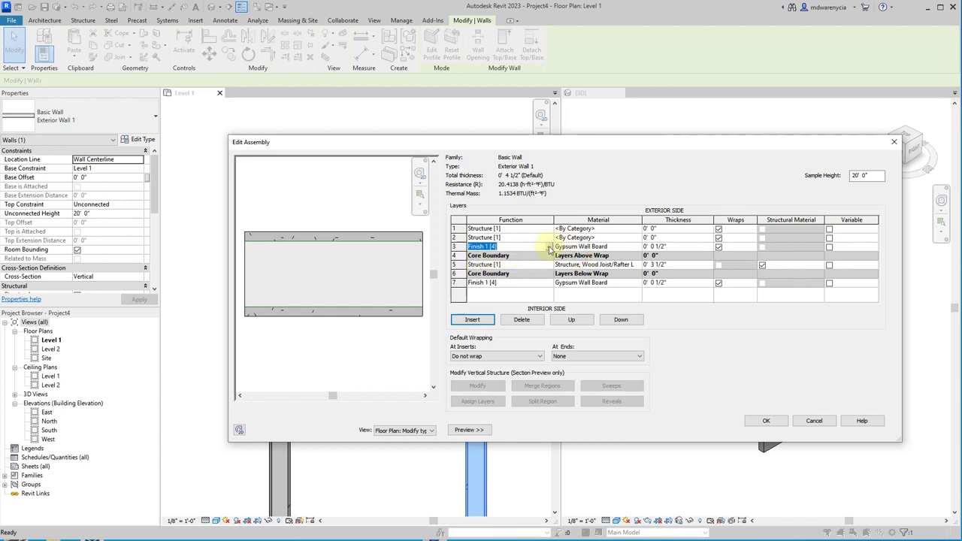
{"action": "left_click", "coordinate": [550, 248]}
{"action": "left_click", "coordinate": [494, 266]}
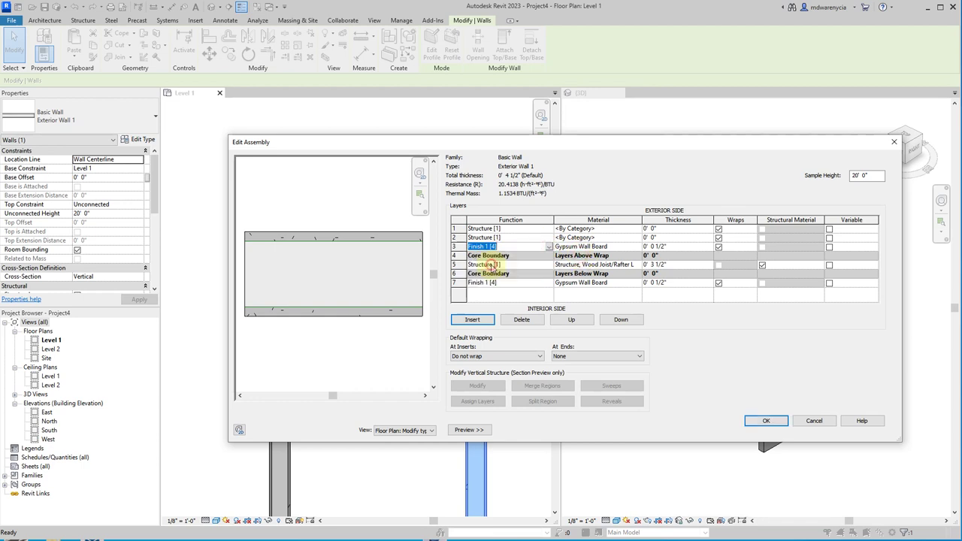
{"action": "left_click", "coordinate": [631, 250]}
{"action": "left_click", "coordinate": [639, 248]}
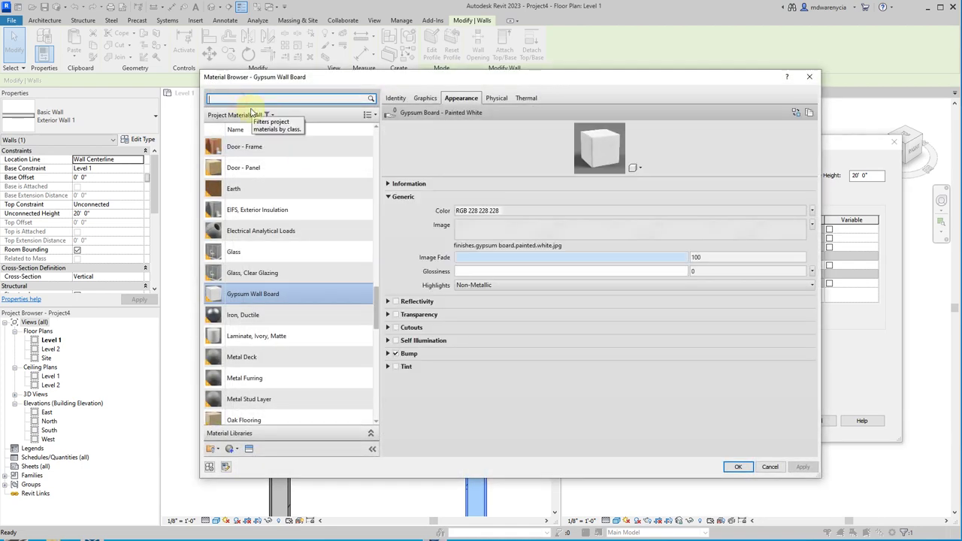
{"action": "type", "text": "plywood"}
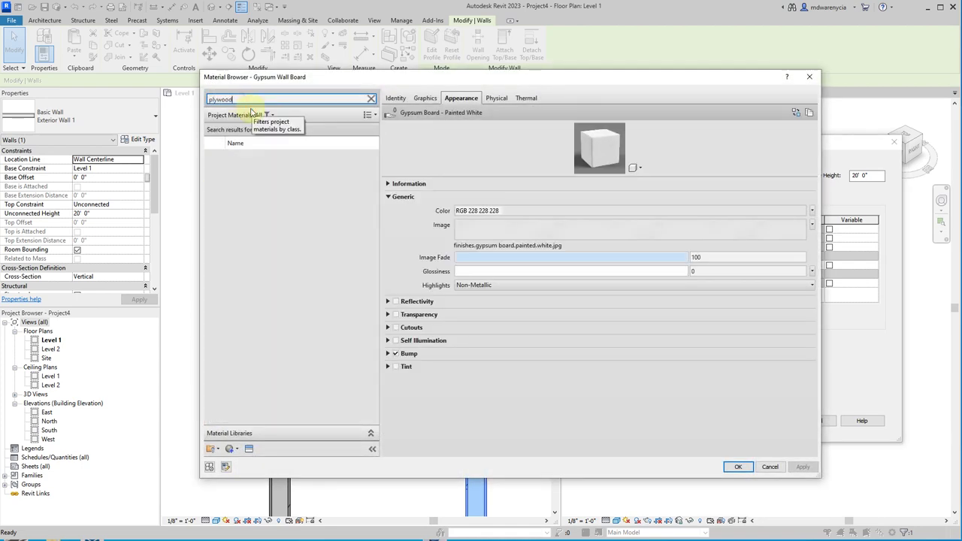
{"action": "left_click", "coordinate": [240, 160]}
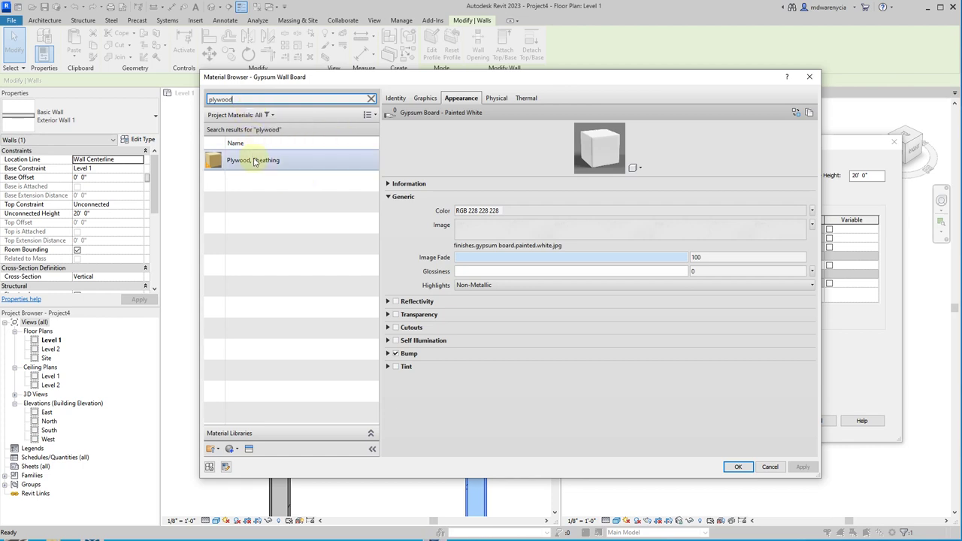
{"action": "key", "text": "Return"}
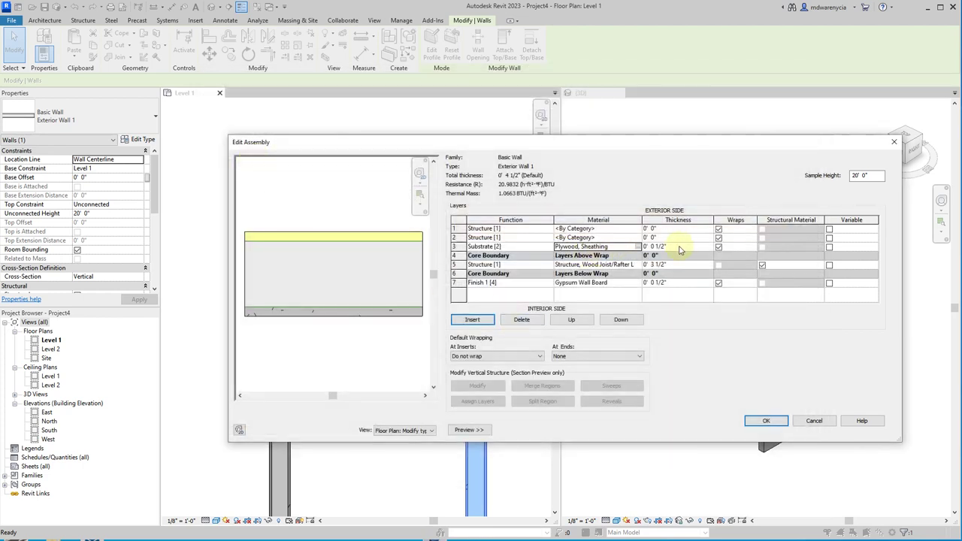
{"action": "left_click", "coordinate": [680, 247]}
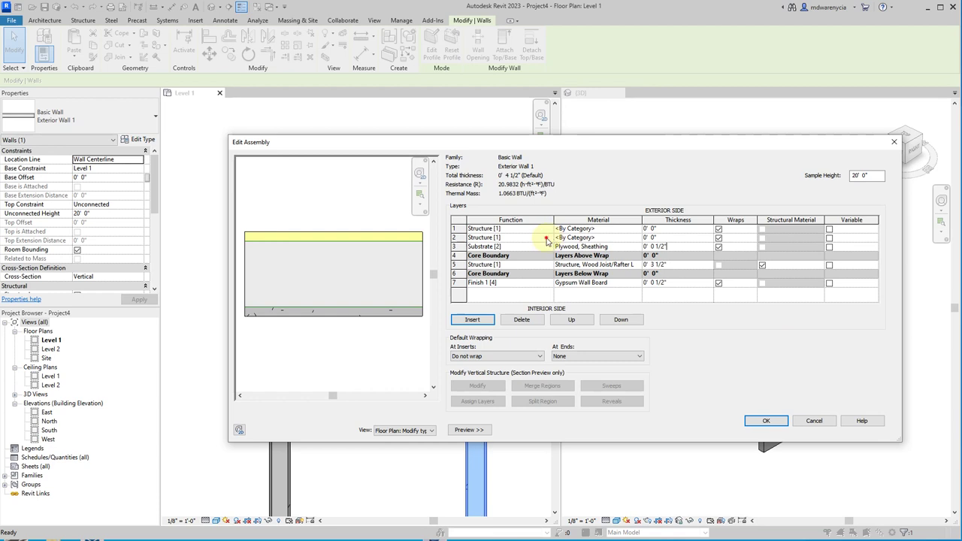
- Set the function of layer 2 in the Exterior Wall 1 assembly to Membrane Layer
{"action": "left_click", "coordinate": [547, 240]}
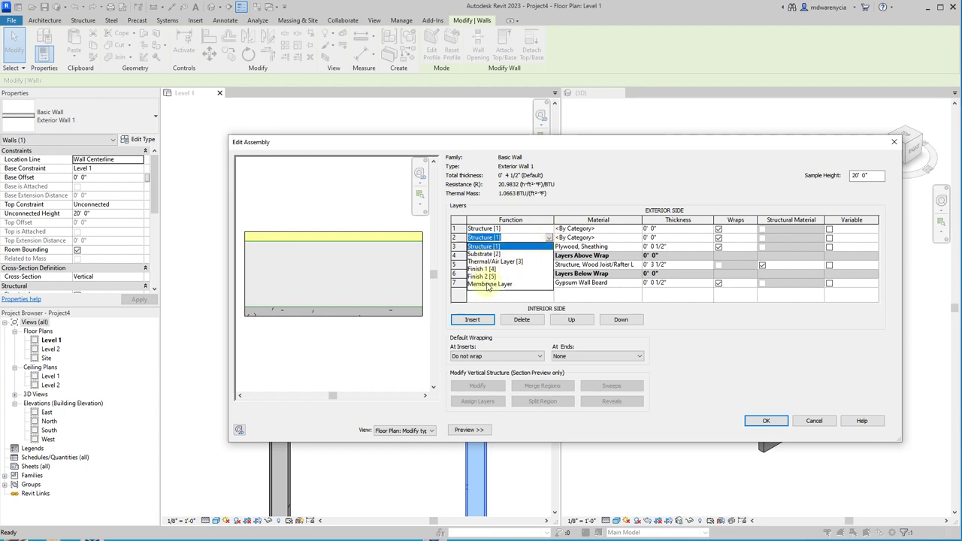
{"action": "left_click", "coordinate": [490, 284]}
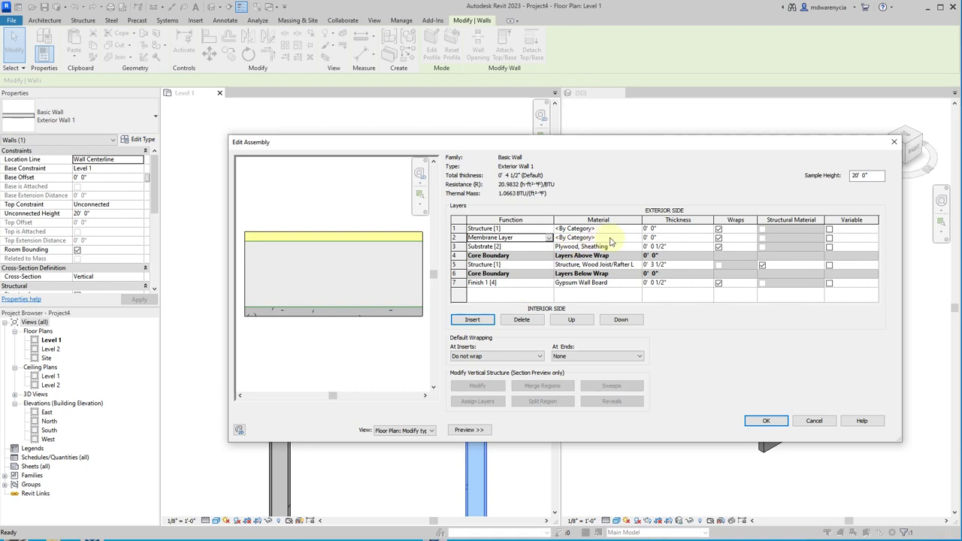
{"action": "left_click", "coordinate": [639, 246]}
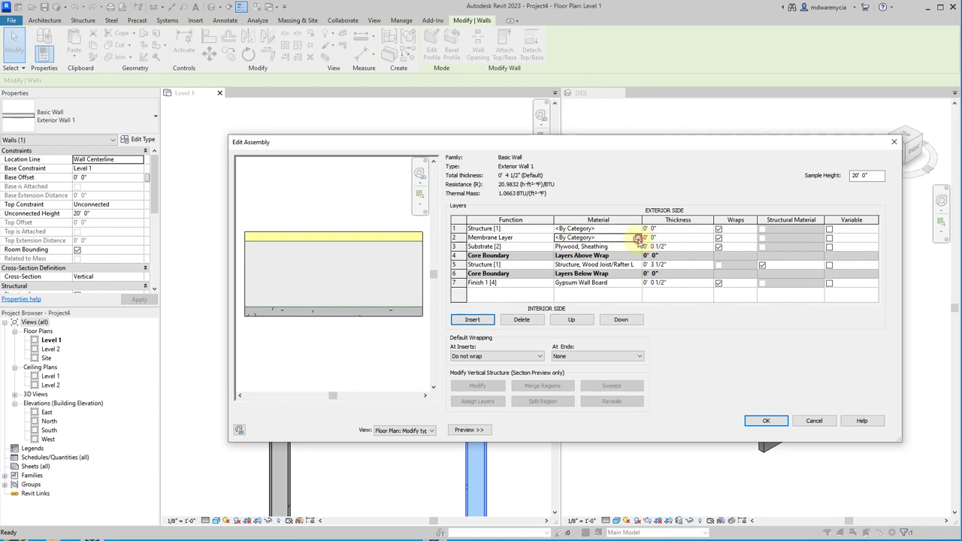
{"action": "left_click", "coordinate": [639, 246]}
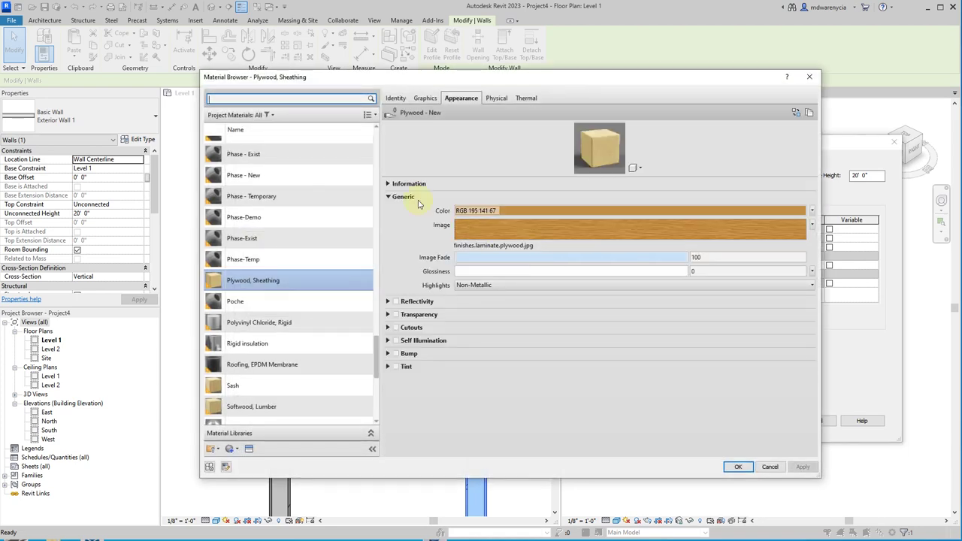
{"action": "scroll", "coordinate": [284, 143], "scroll_direction": "up", "scroll_amount": 1}
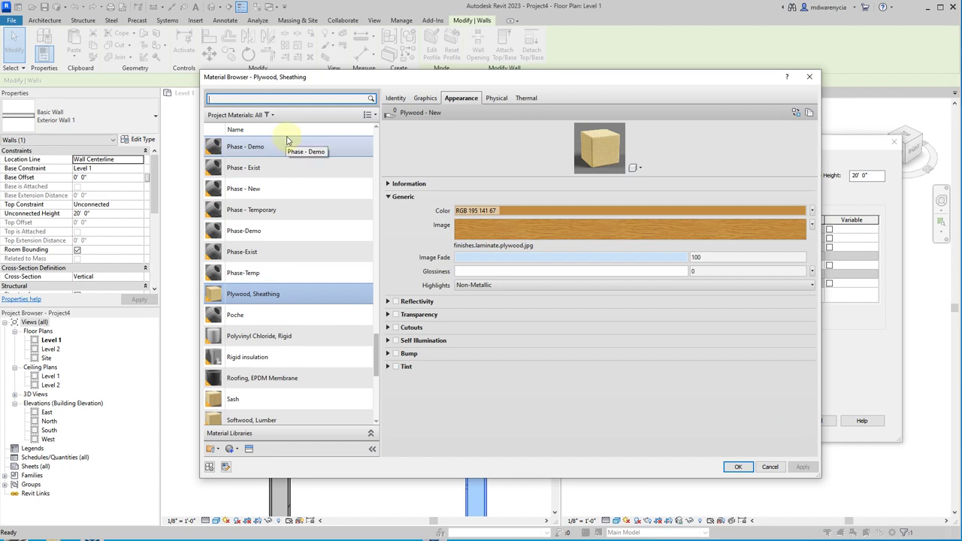
{"action": "left_click", "coordinate": [336, 100]}
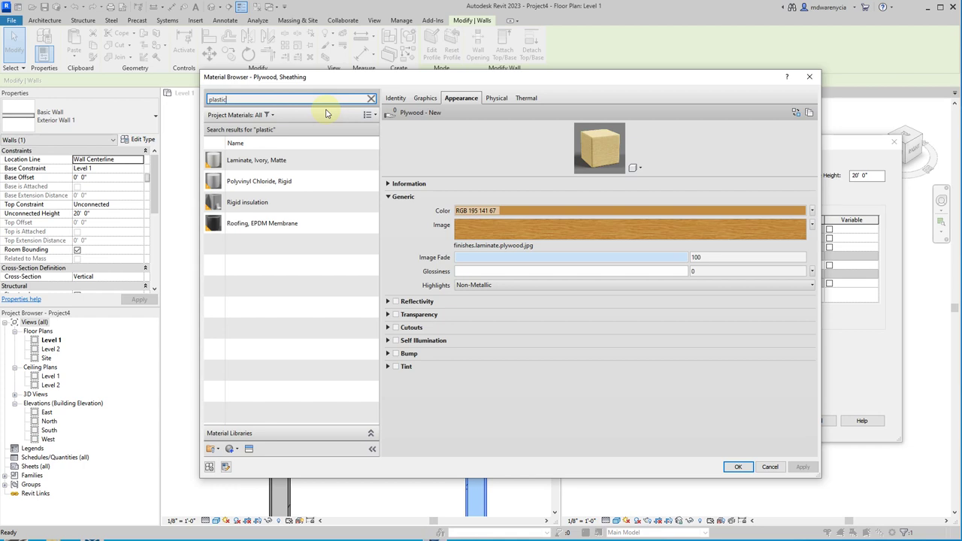
{"action": "key", "text": "ctrl+a"}
{"action": "type", "text": "wrap"}
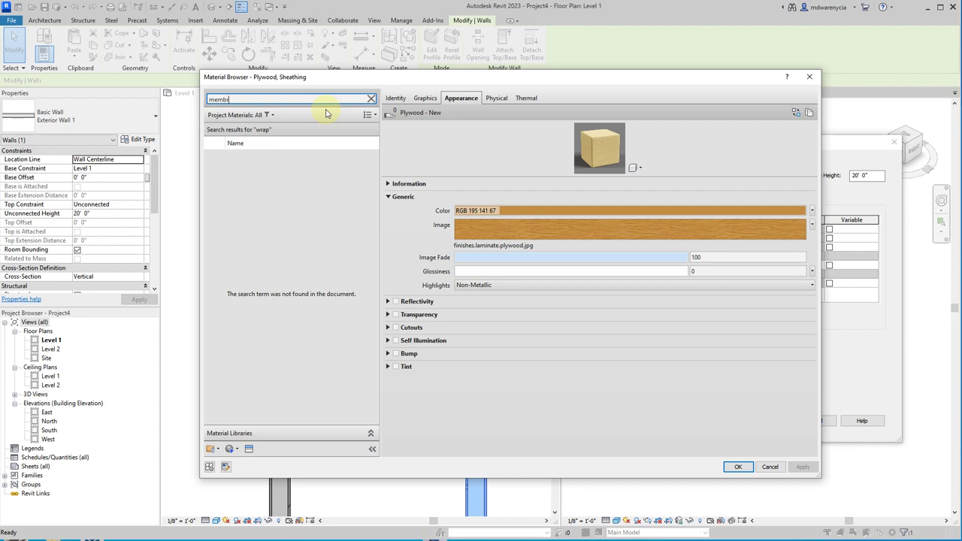
{"action": "type", "text": "membrane"}
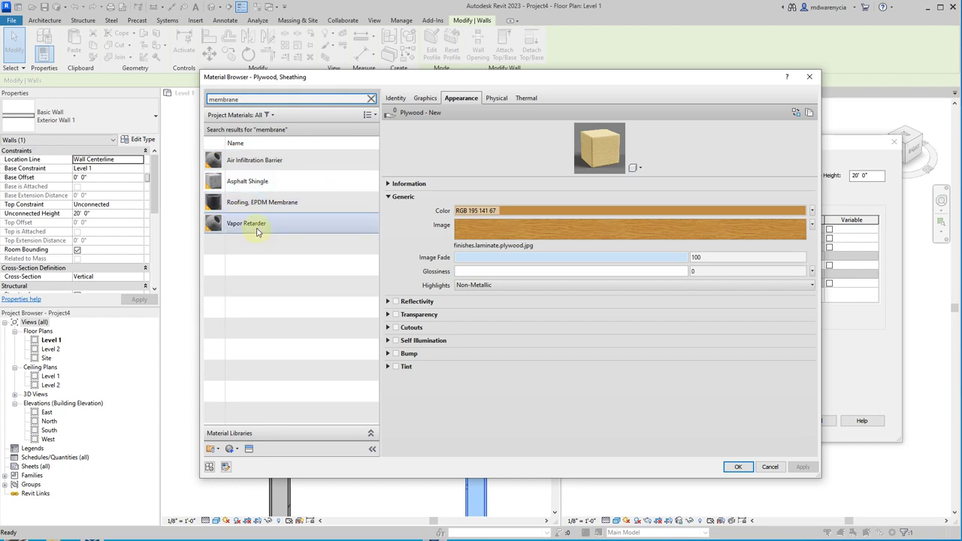
{"action": "left_click", "coordinate": [275, 162]}
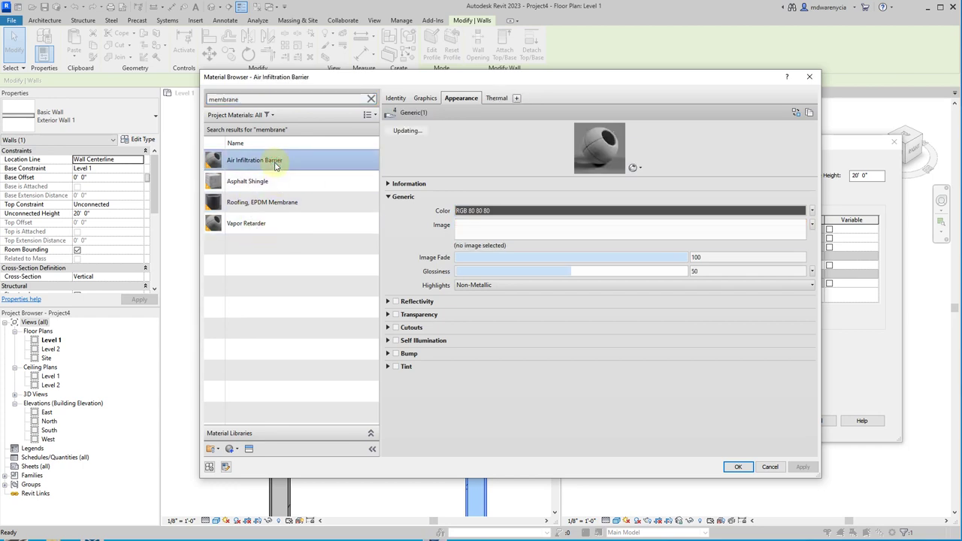
{"action": "key", "text": "Escape"}
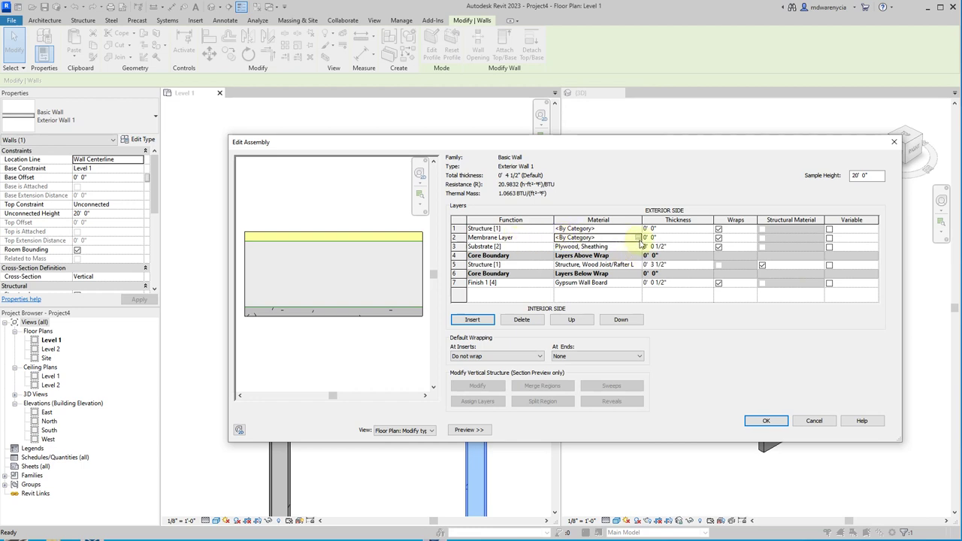
{"action": "left_click", "coordinate": [663, 238]}
{"action": "left_click", "coordinate": [668, 238]}
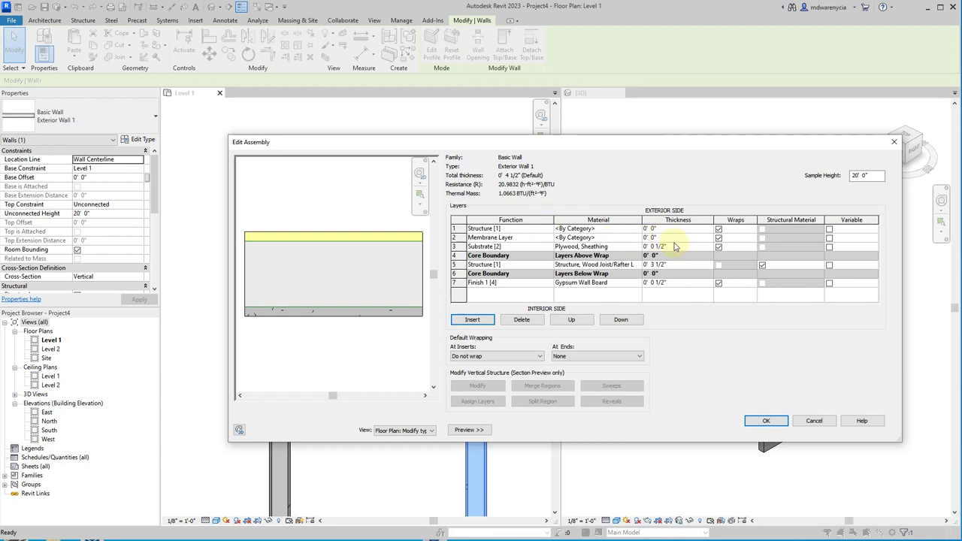
- Set layer 1 of Exterior Wall 1 to the Finish 1 [4] function with a thickness of 3/4"
{"action": "left_click", "coordinate": [553, 230]}
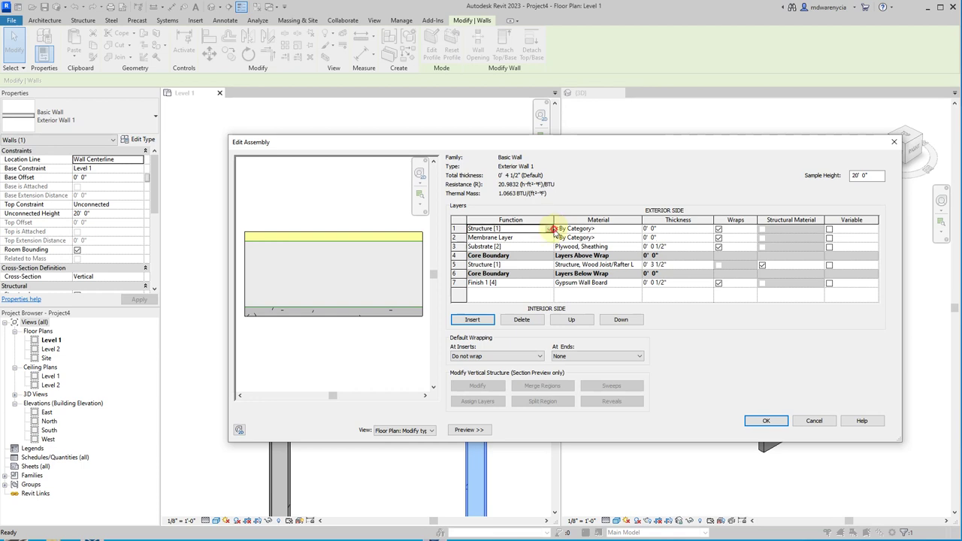
{"action": "left_click", "coordinate": [548, 229]}
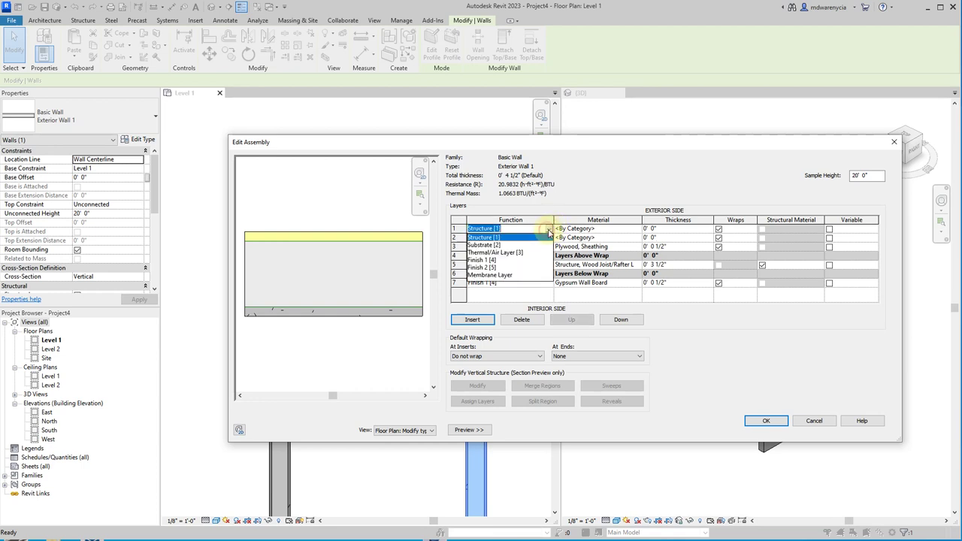
{"action": "left_click", "coordinate": [490, 260]}
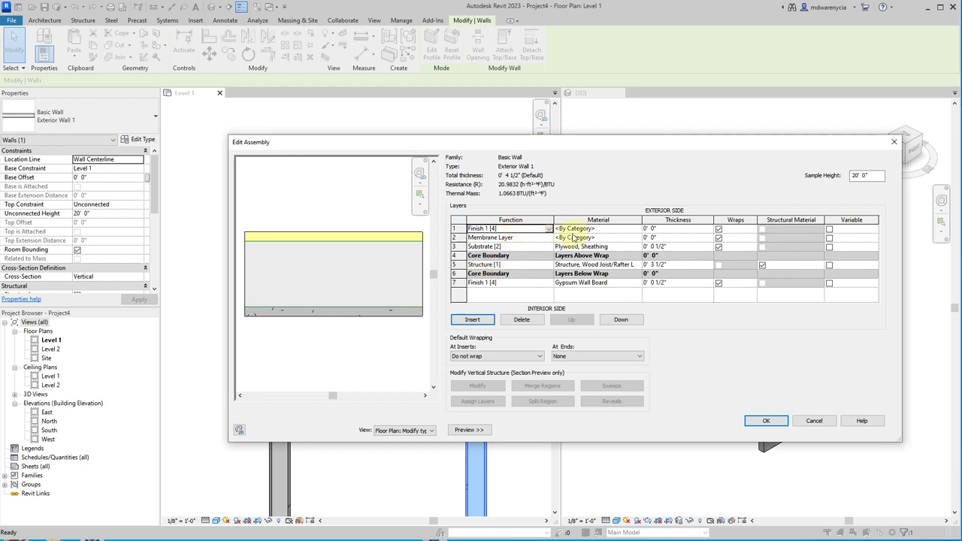
{"action": "left_click", "coordinate": [652, 237]}
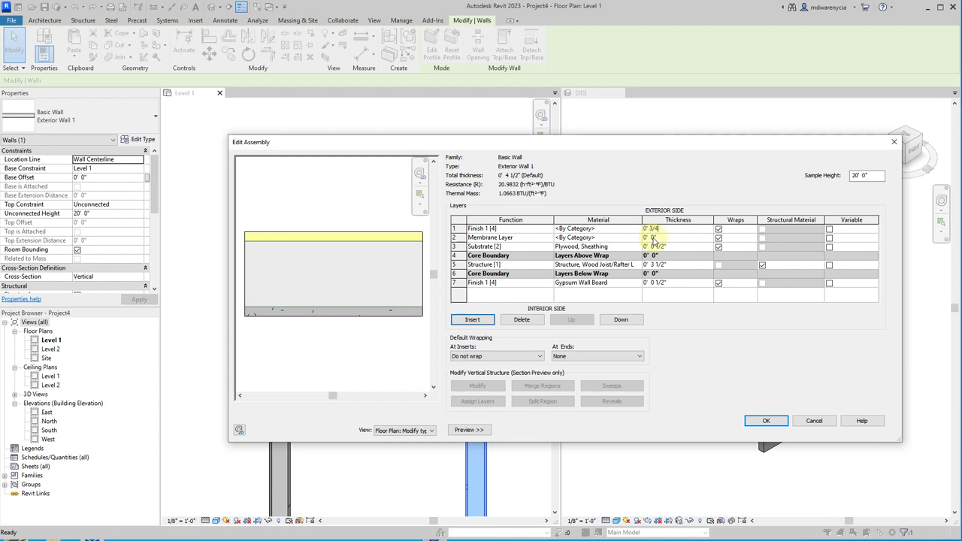
- Search the project materials for siding for layer 1, clear the search, and create a new material named Exterior Siding 1
{"action": "left_click", "coordinate": [619, 228]}
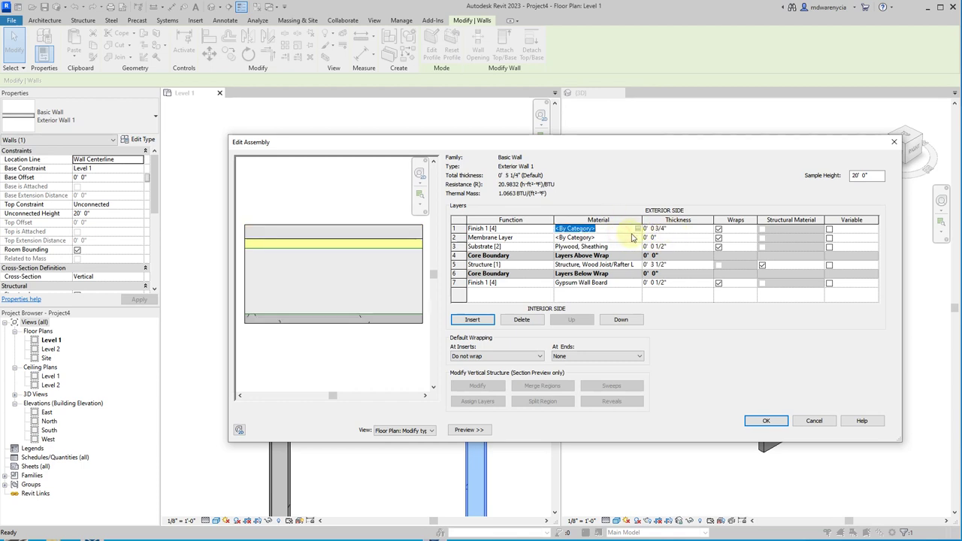
{"action": "left_click", "coordinate": [638, 229]}
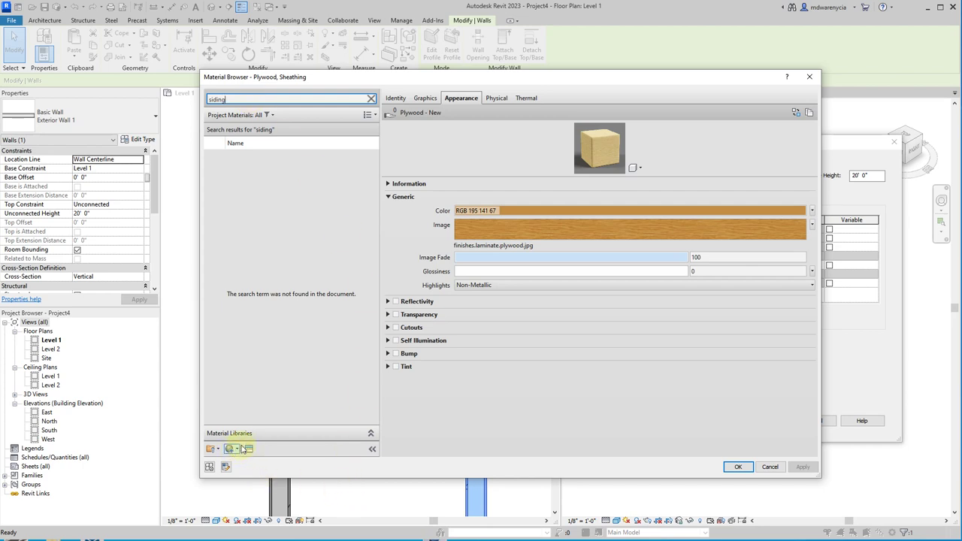
{"action": "left_click", "coordinate": [371, 98]}
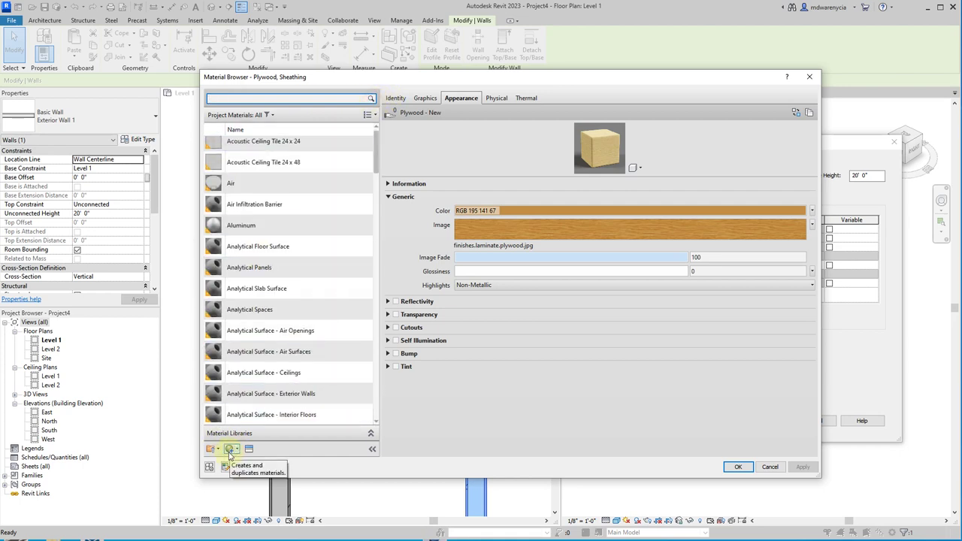
{"action": "left_click", "coordinate": [229, 450]}
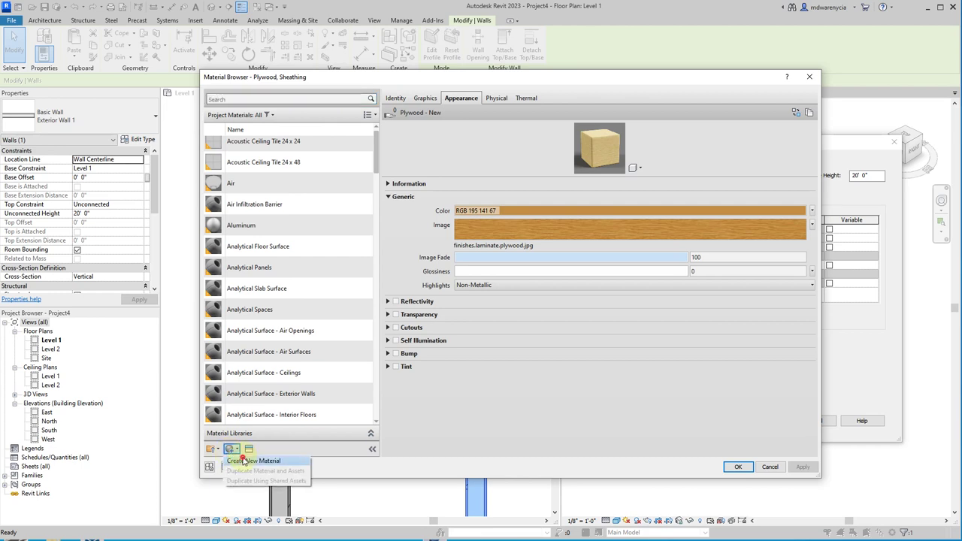
{"action": "left_click", "coordinate": [243, 460]}
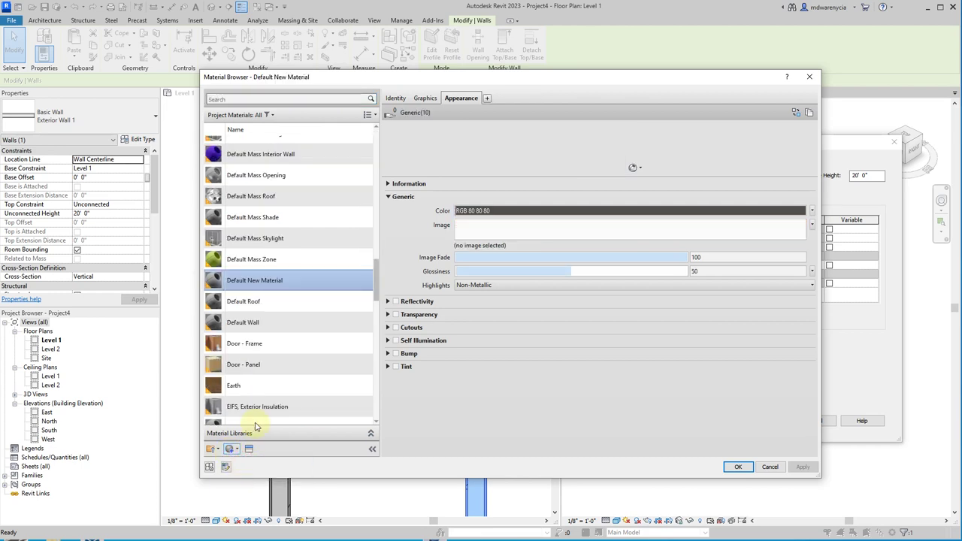
{"action": "right_click", "coordinate": [266, 289]}
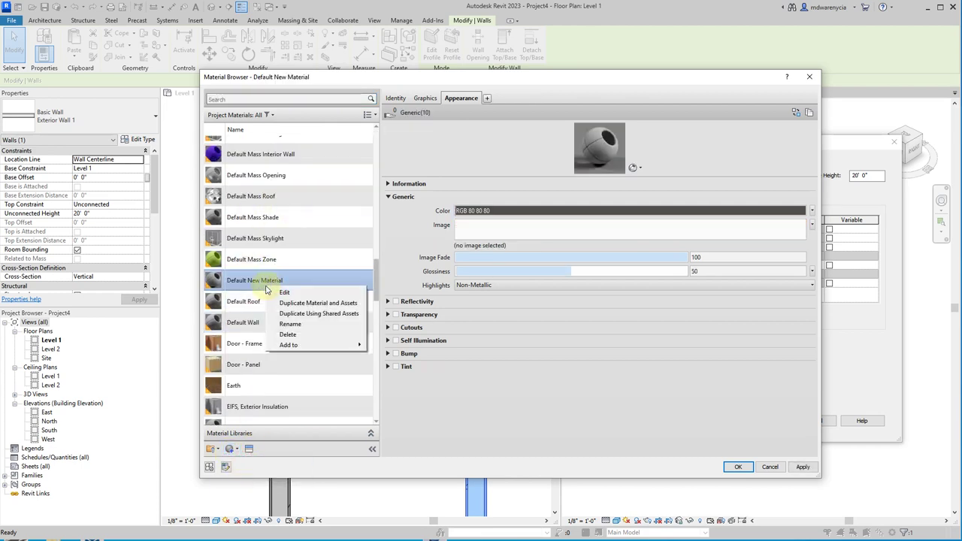
{"action": "left_click", "coordinate": [292, 324]}
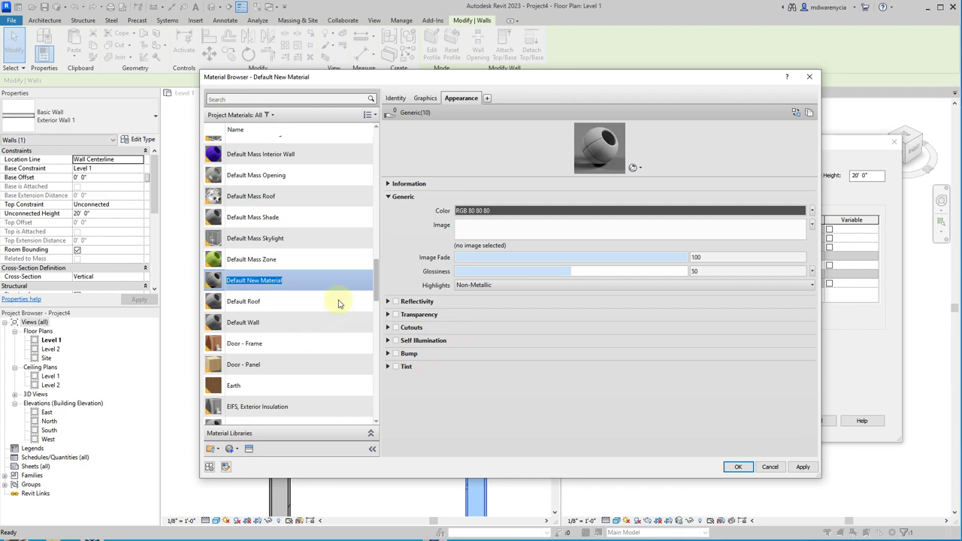
{"action": "type", "text": "Exterior Siding 1"}
{"action": "key", "text": "Return"}
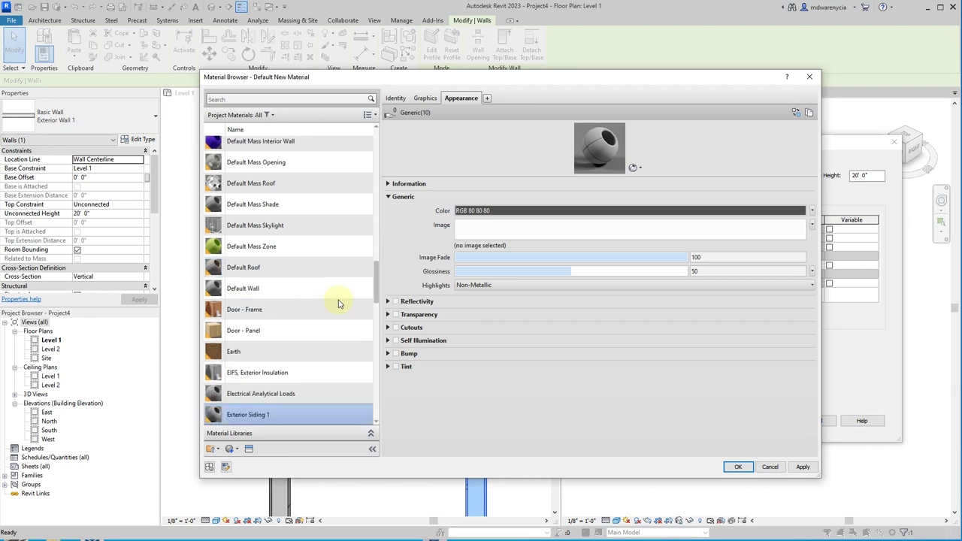
{"action": "left_click", "coordinate": [344, 351], "text": "ctrl"}
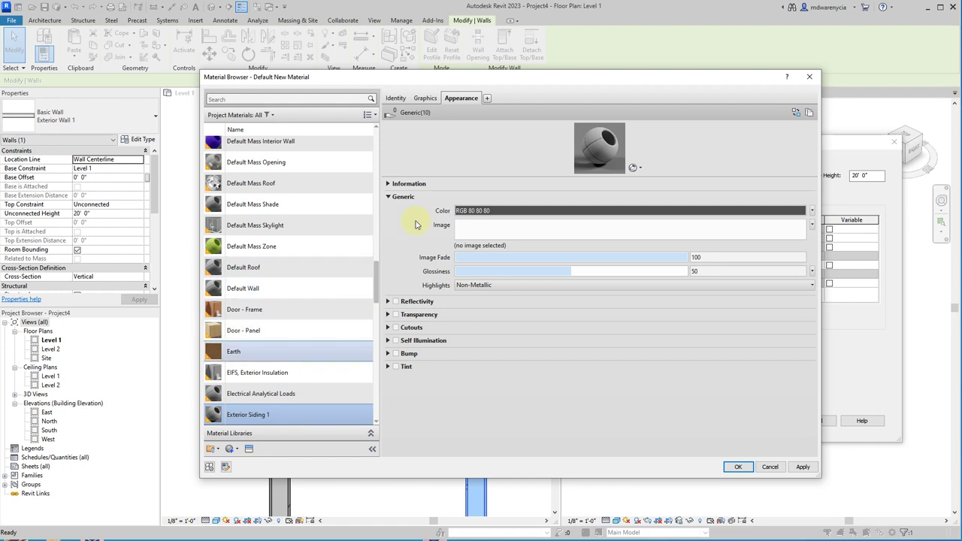
- Open the Asset Browser and look through the Appearance Library assets in list and thumbnail views
{"action": "left_click", "coordinate": [249, 449]}
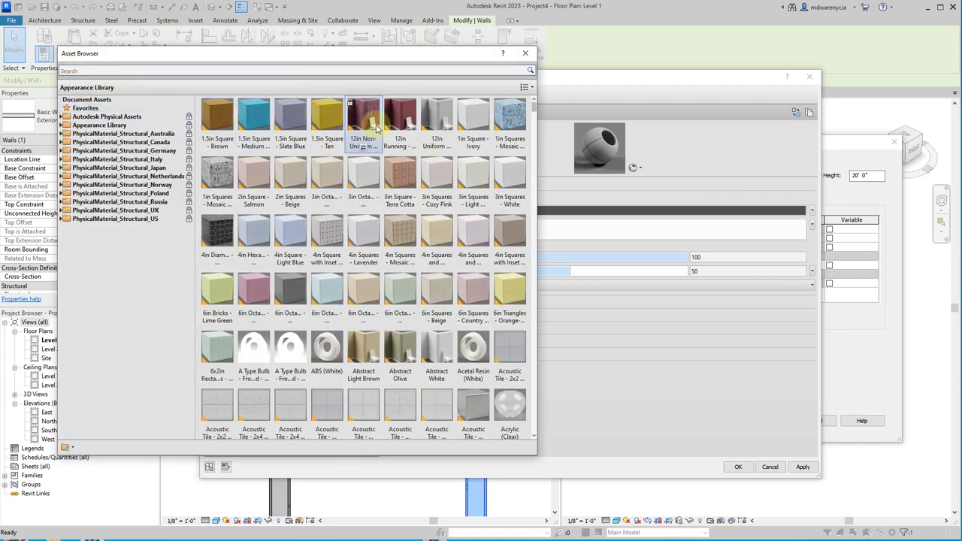
{"action": "left_click", "coordinate": [527, 87]}
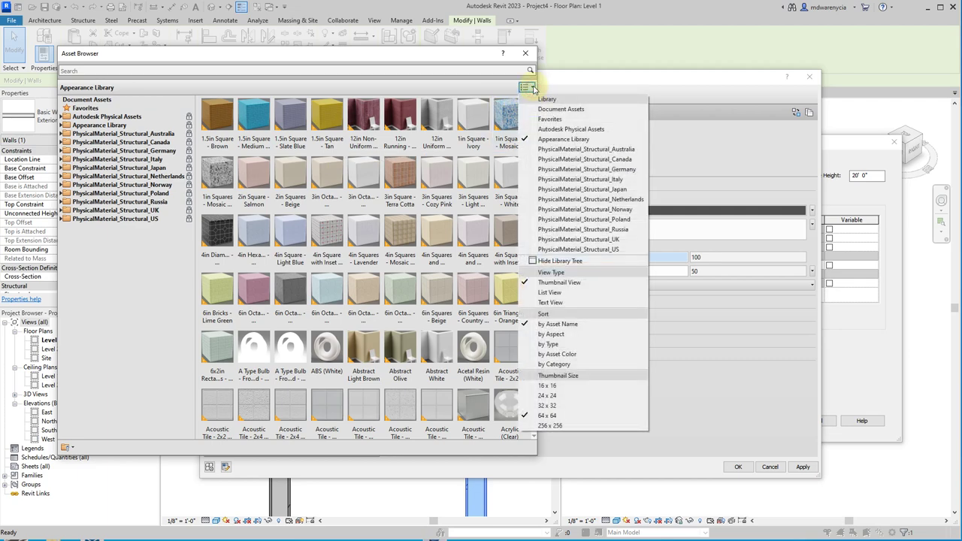
{"action": "left_click", "coordinate": [558, 282]}
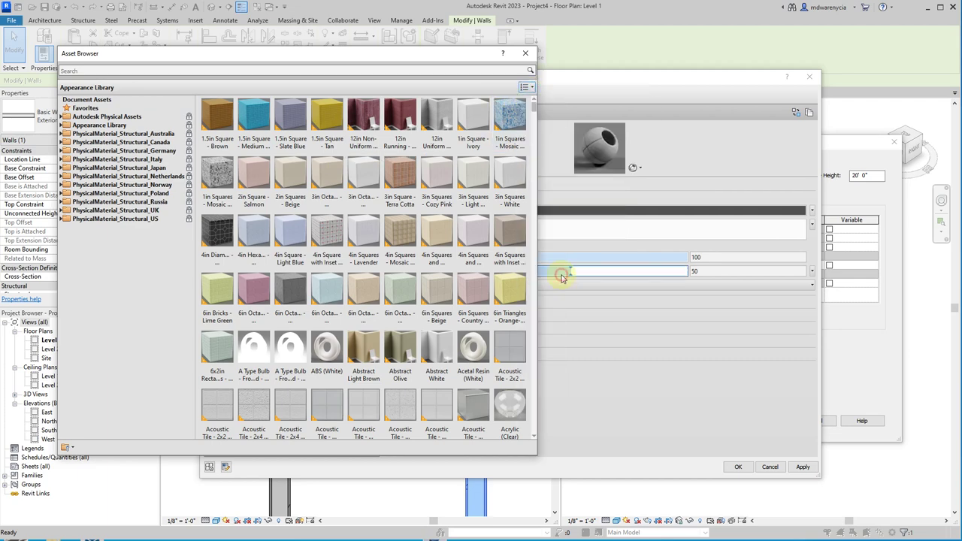
{"action": "left_click", "coordinate": [528, 87]}
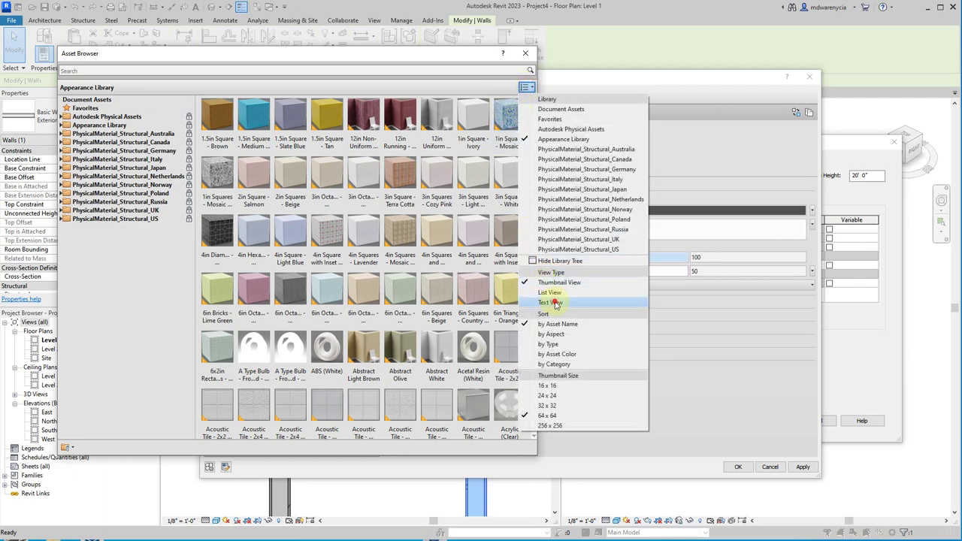
{"action": "left_click", "coordinate": [552, 292]}
{"action": "left_click", "coordinate": [528, 87]}
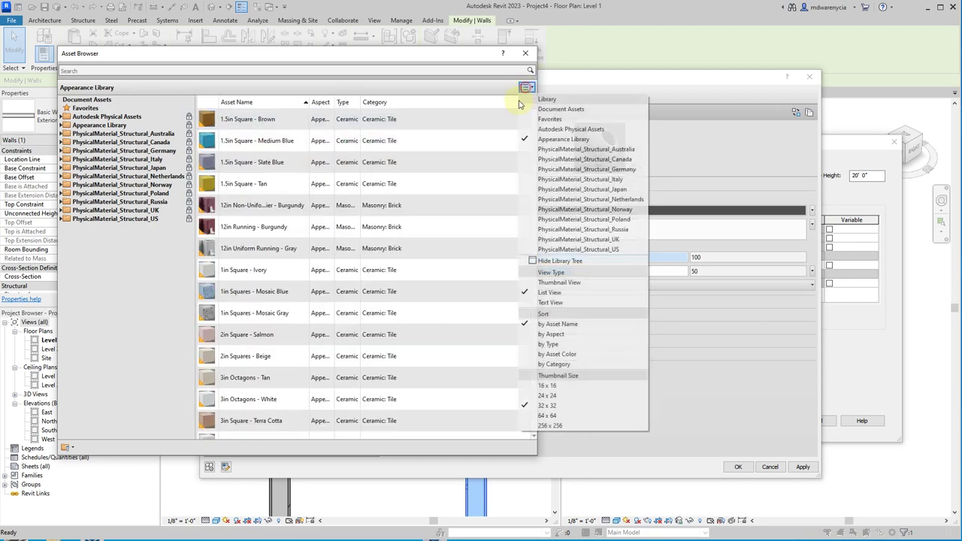
{"action": "left_click", "coordinate": [559, 282]}
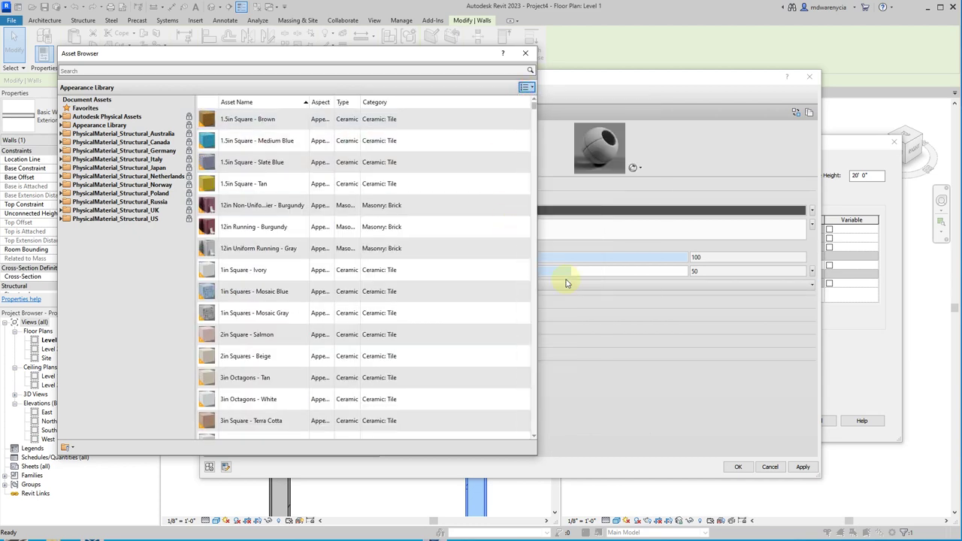
{"action": "scroll", "coordinate": [352, 287], "scroll_direction": "down", "scroll_amount": 5}
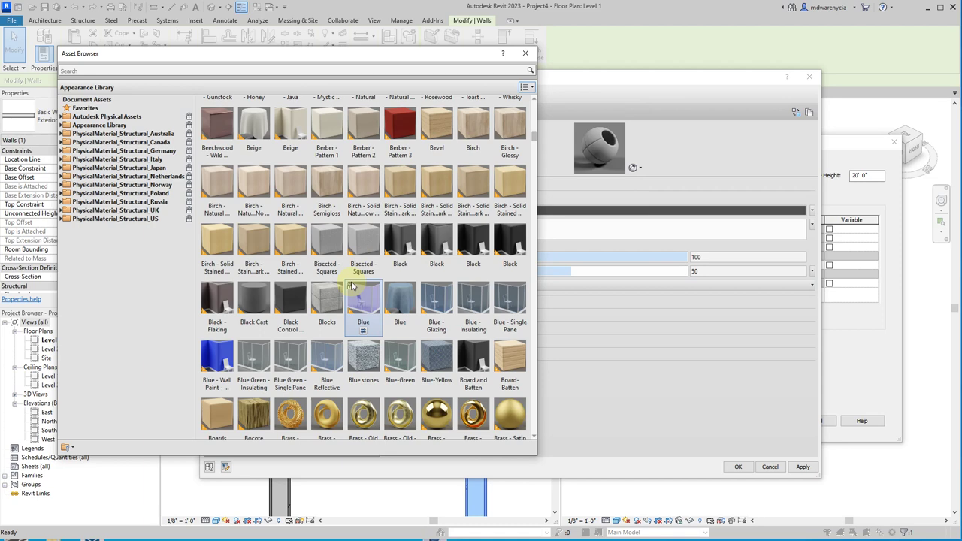
{"action": "scroll", "coordinate": [324, 301], "scroll_direction": "up", "scroll_amount": 10}
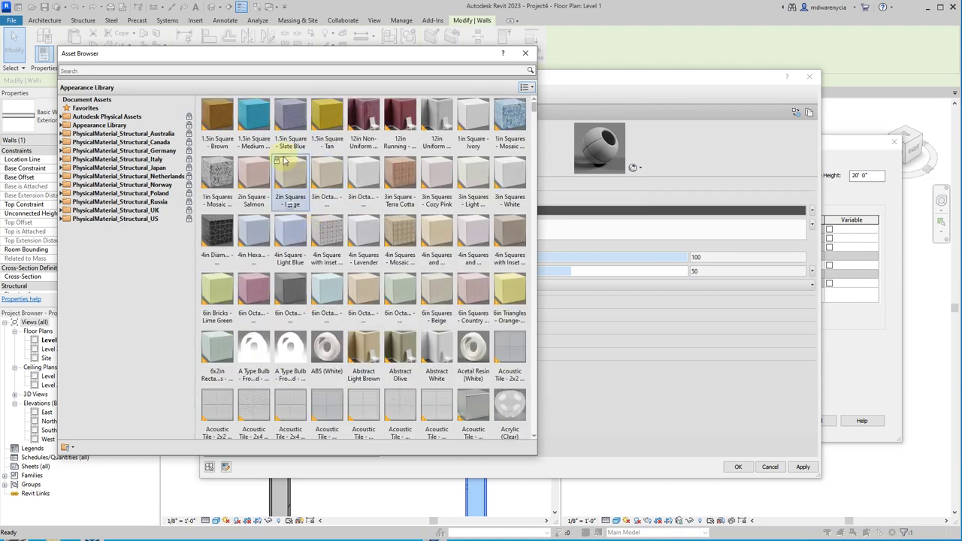
- Search the Asset Browser for siding and look through the Siding and Solid categories of the Autodesk Physical Assets
{"action": "left_click", "coordinate": [146, 70]}
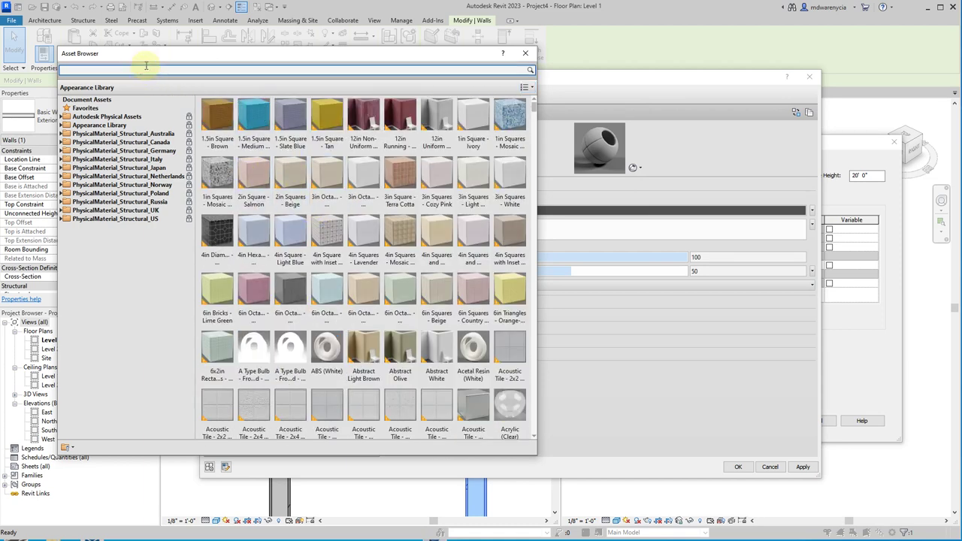
{"action": "type", "text": "siding"}
{"action": "key", "text": "Return"}
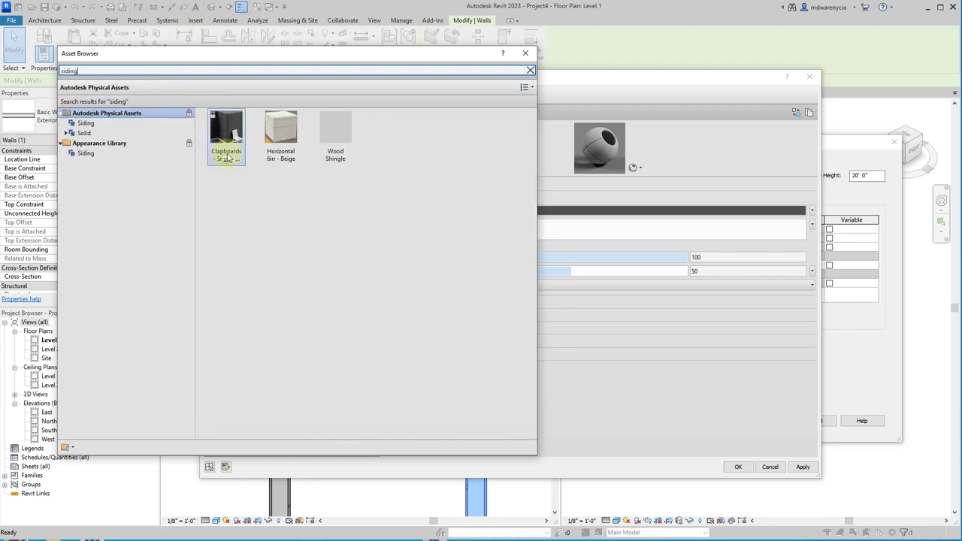
{"action": "left_click", "coordinate": [69, 134]}
{"action": "left_click", "coordinate": [90, 143]}
{"action": "left_click", "coordinate": [83, 133]}
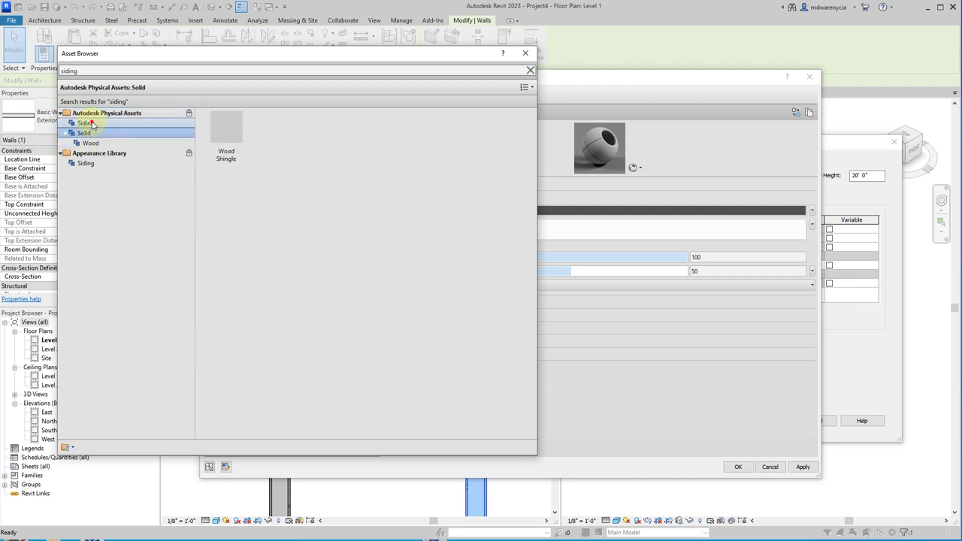
{"action": "left_click", "coordinate": [85, 122]}
- Replace the siding search with searches for wood and shingle assets
{"action": "left_click", "coordinate": [158, 70]}
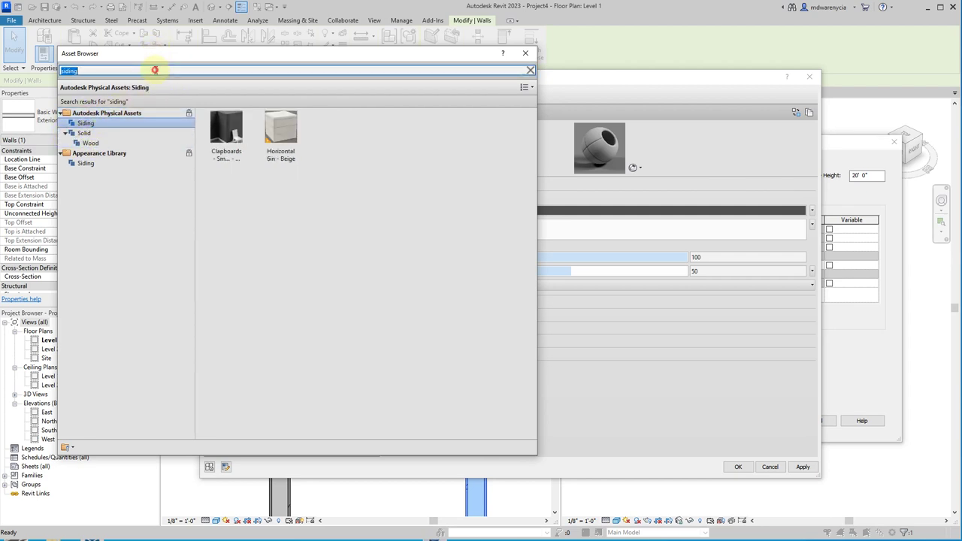
{"action": "type", "text": "wood"}
{"action": "left_click", "coordinate": [159, 66]}
{"action": "type", "text": "shungle"}
{"action": "key", "text": "Return"}
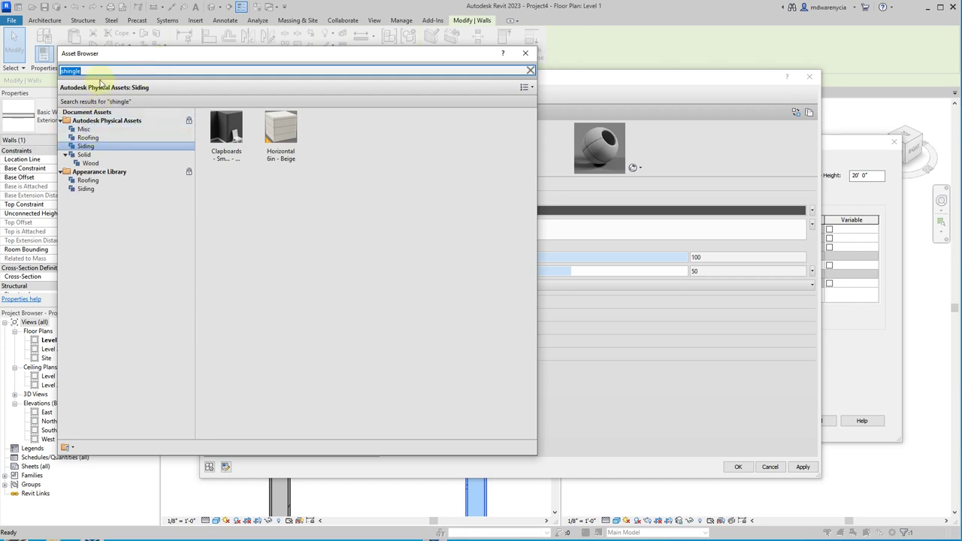
- Search the assets for siding again and compare the Document Assets, Autodesk Physical Assets and Appearance Library results
{"action": "type", "text": "siding"}
{"action": "key", "text": "Return"}
{"action": "left_click", "coordinate": [75, 122]}
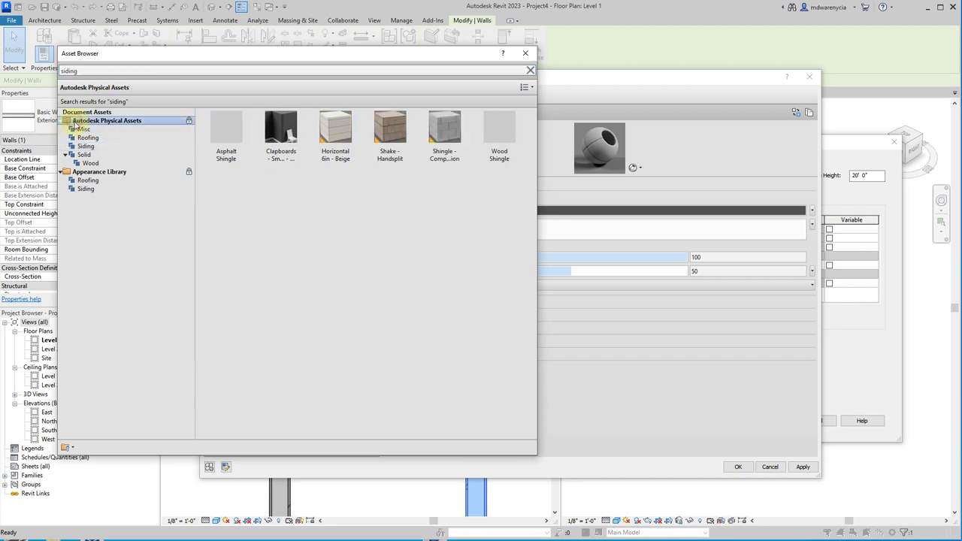
{"action": "left_click", "coordinate": [97, 172]}
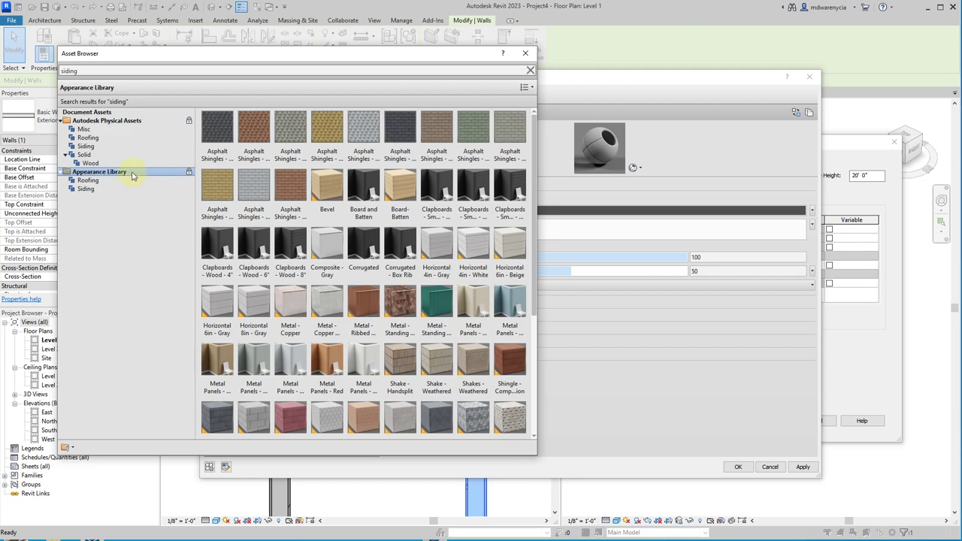
{"action": "left_click", "coordinate": [85, 113]}
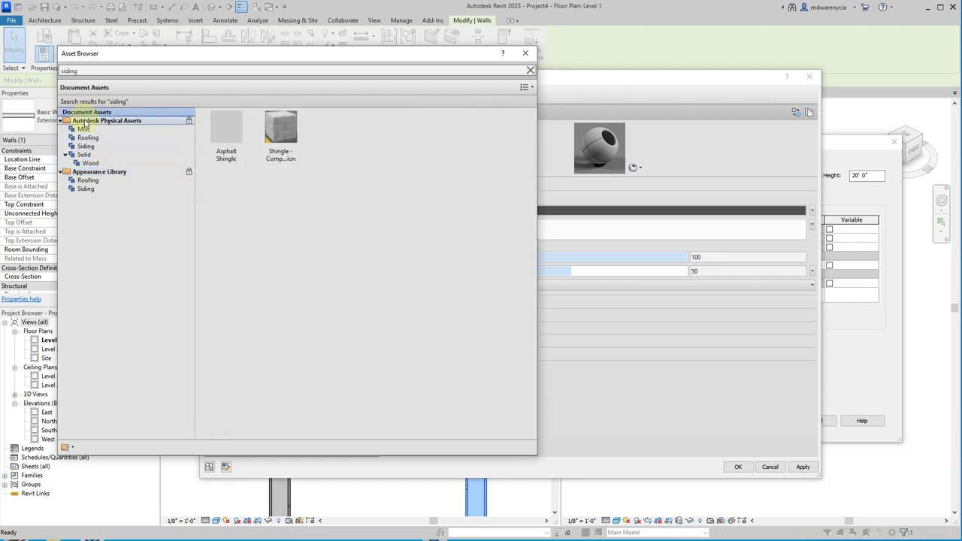
{"action": "left_click", "coordinate": [86, 121]}
{"action": "left_click", "coordinate": [107, 172]}
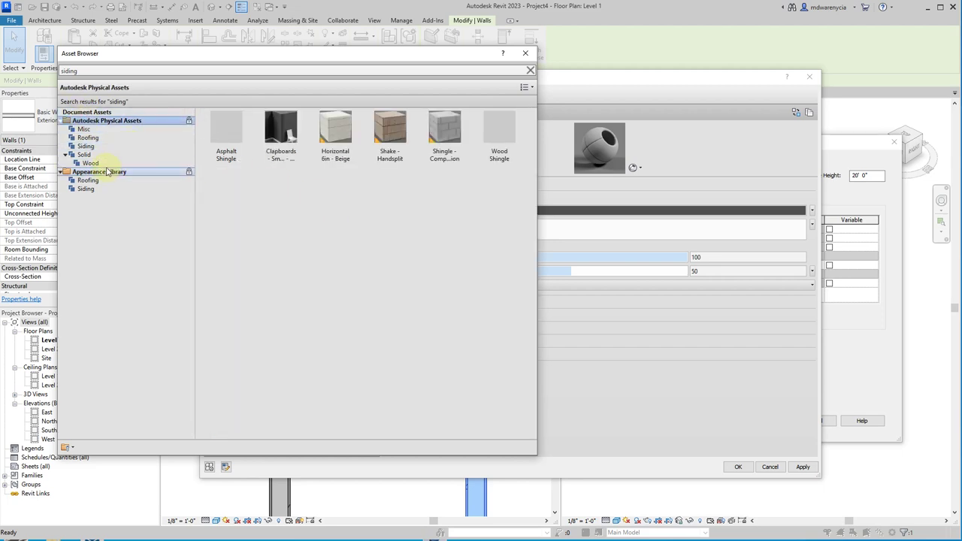
{"action": "left_click", "coordinate": [187, 173]}
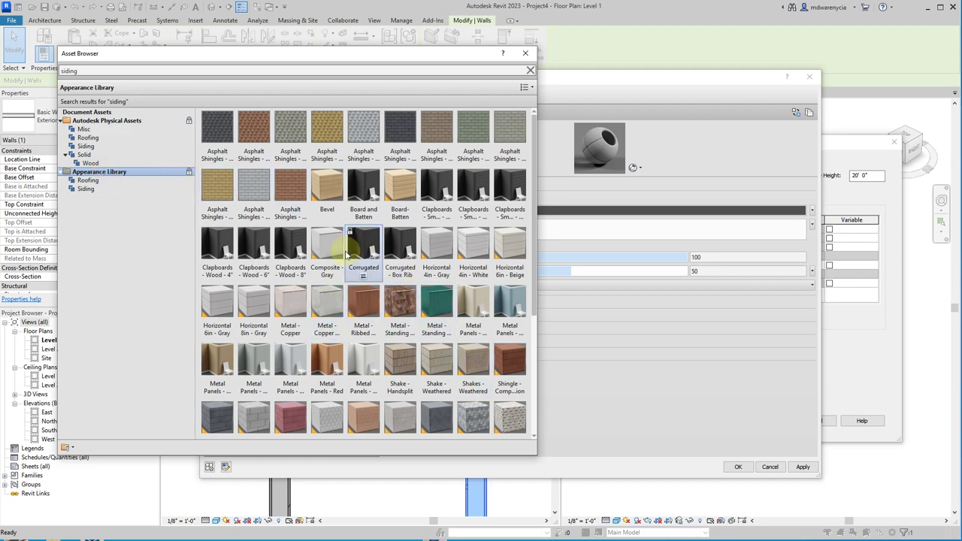
{"action": "scroll", "coordinate": [489, 393], "scroll_direction": "down", "scroll_amount": 5}
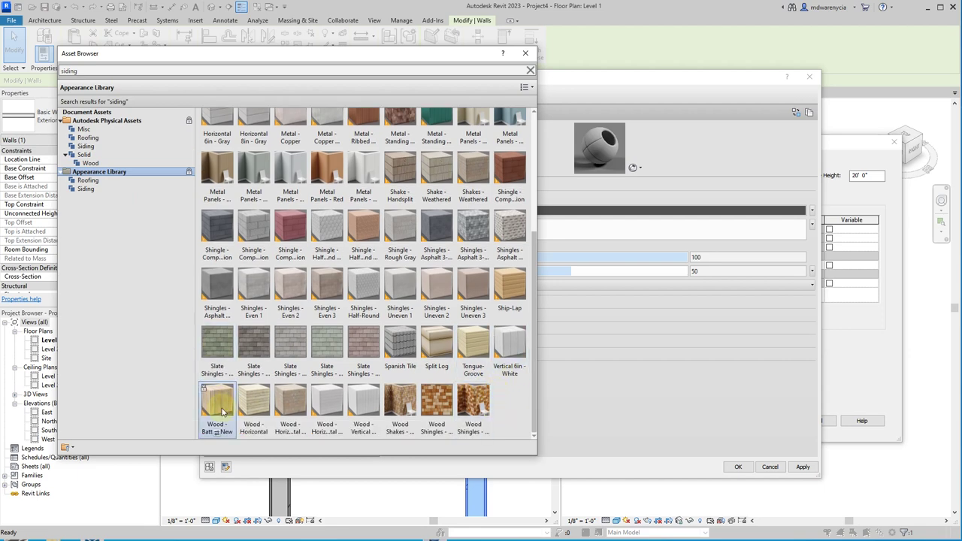
{"action": "scroll", "coordinate": [421, 286], "scroll_direction": "up", "scroll_amount": 5}
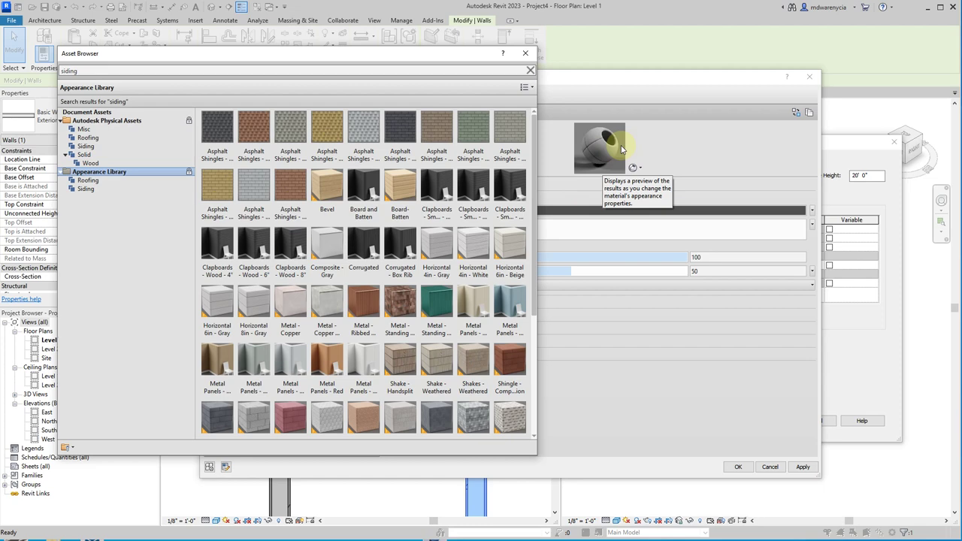
- Apply the Clapboards - Wood - 6" appearance to Exterior Siding 1 and enlarge the material's preview image
{"action": "left_click", "coordinate": [251, 255]}
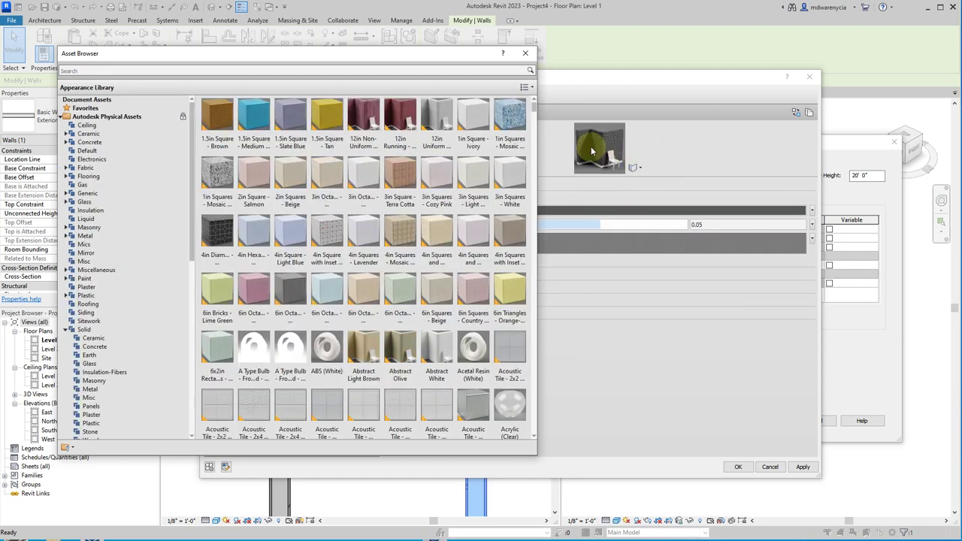
{"action": "left_click", "coordinate": [525, 54]}
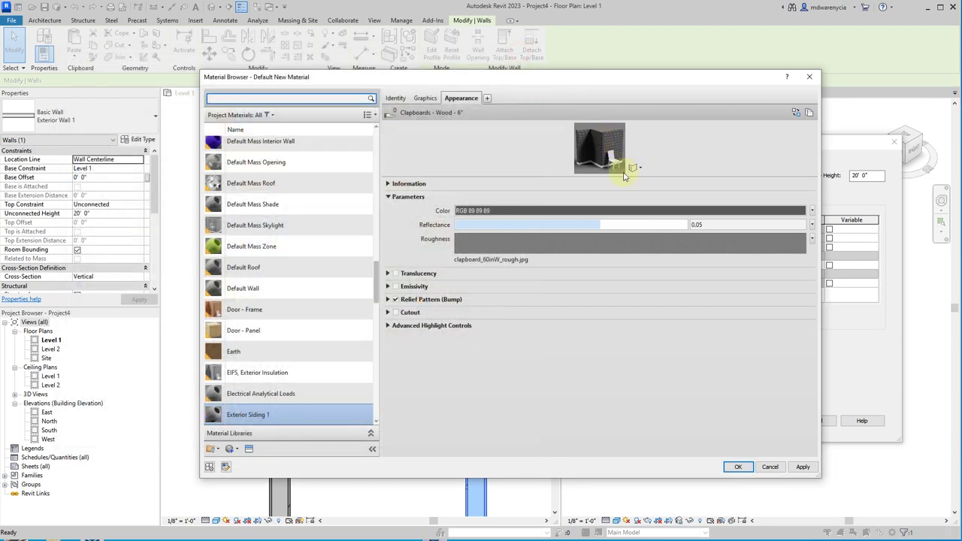
{"action": "left_click", "coordinate": [635, 168]}
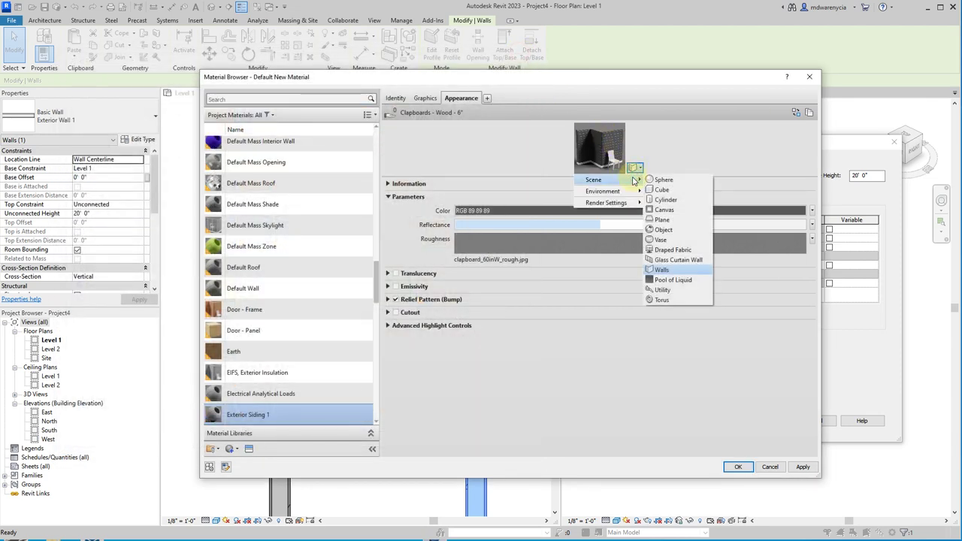
{"action": "left_click", "coordinate": [669, 203]}
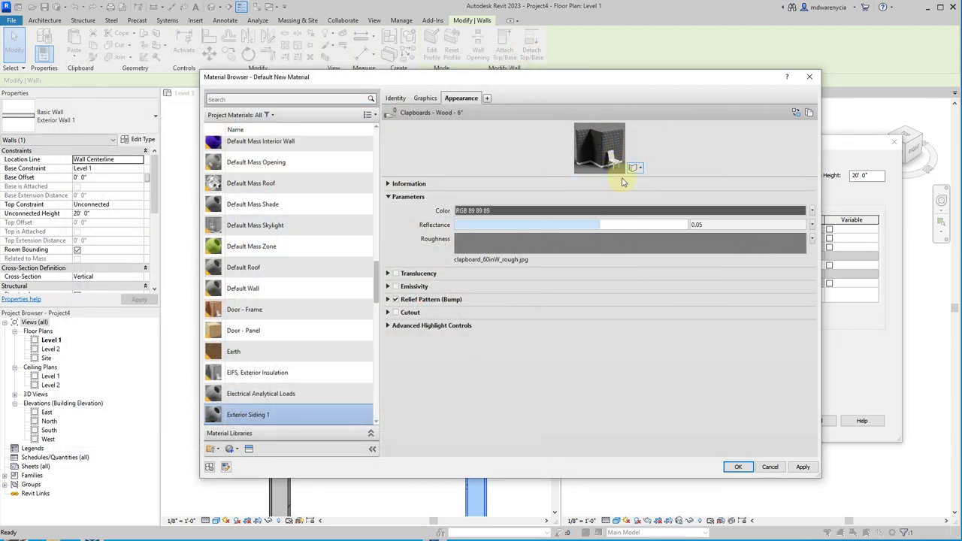
{"action": "left_click_drag", "start_coordinate": [622, 173], "coordinate": [638, 415]}
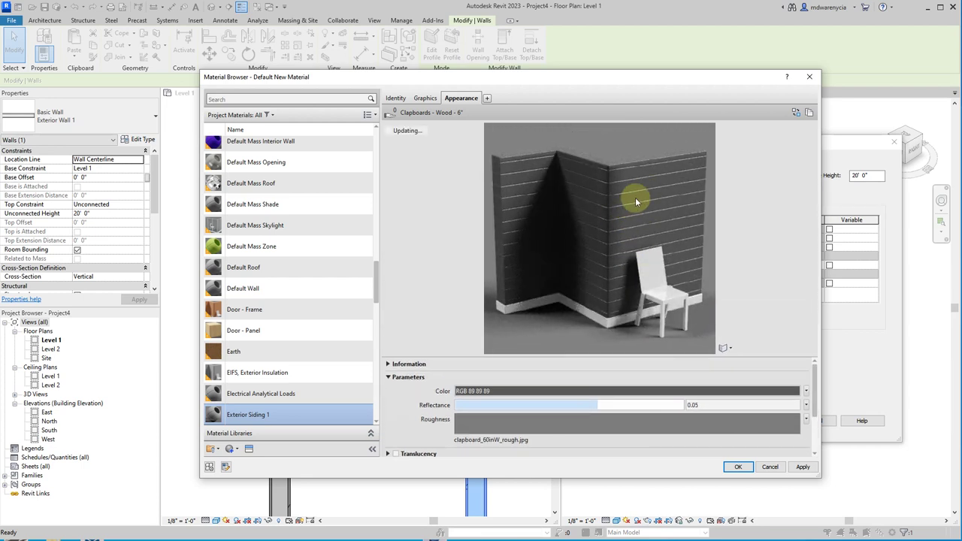
{"action": "left_click_drag", "start_coordinate": [601, 354], "coordinate": [599, 246]}
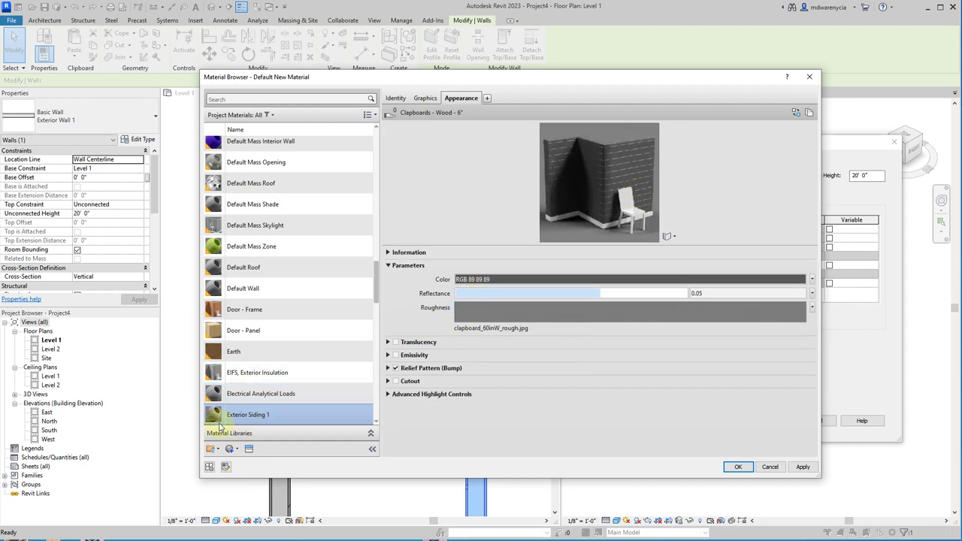
{"action": "left_click", "coordinate": [802, 466]}
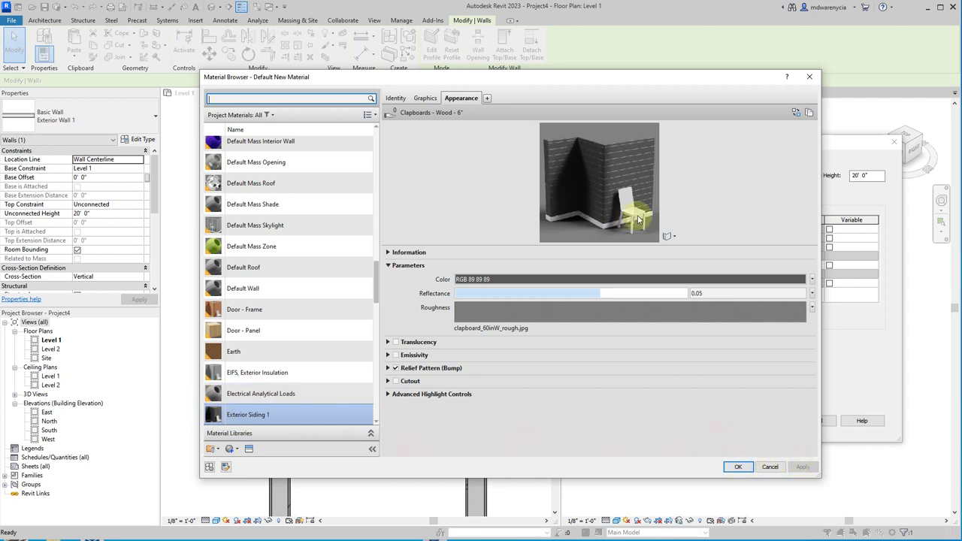
- Preview the siding appearance in the Glass Curtain Wall, Object and Draped Fabric scenes, and return the preview to the Walls scene
{"action": "left_click", "coordinate": [672, 237]}
{"action": "mouse_move", "coordinate": [658, 248]}
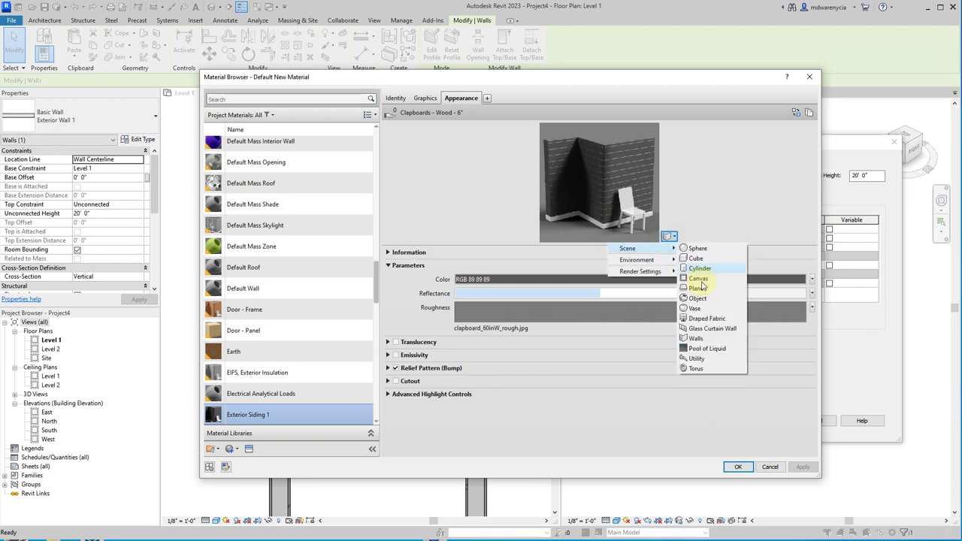
{"action": "left_click", "coordinate": [707, 339]}
{"action": "left_click", "coordinate": [672, 238]}
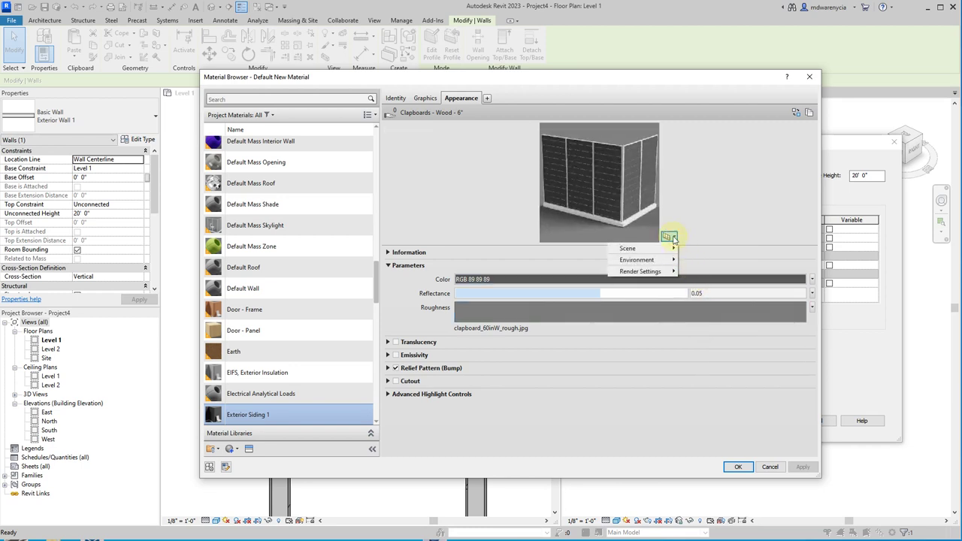
{"action": "mouse_move", "coordinate": [654, 249]}
{"action": "left_click", "coordinate": [699, 299]}
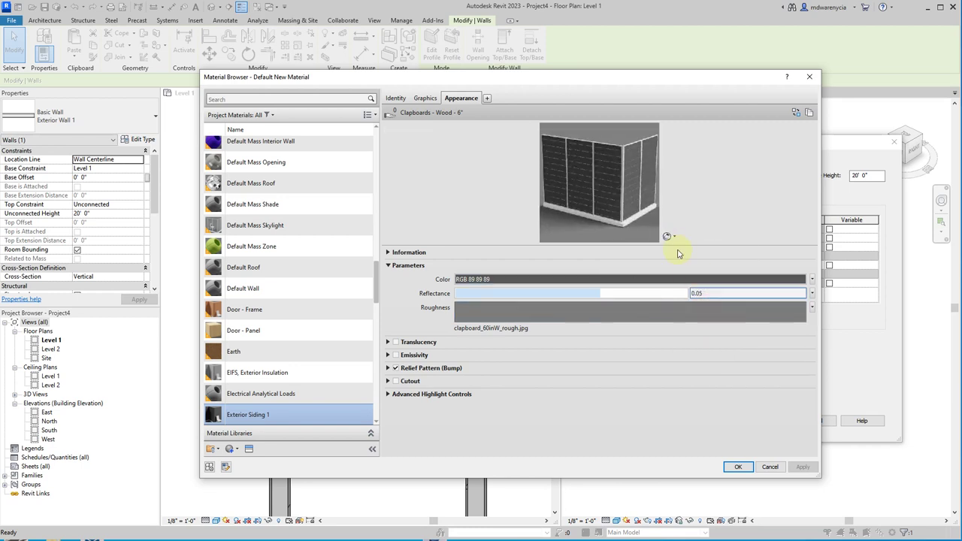
{"action": "left_click", "coordinate": [669, 237]}
{"action": "mouse_move", "coordinate": [665, 251]}
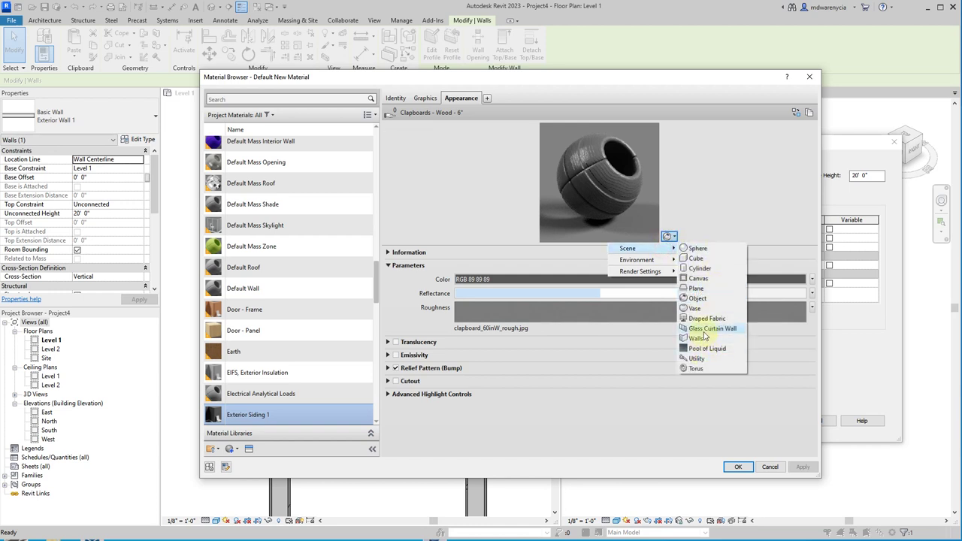
{"action": "left_click", "coordinate": [705, 319]}
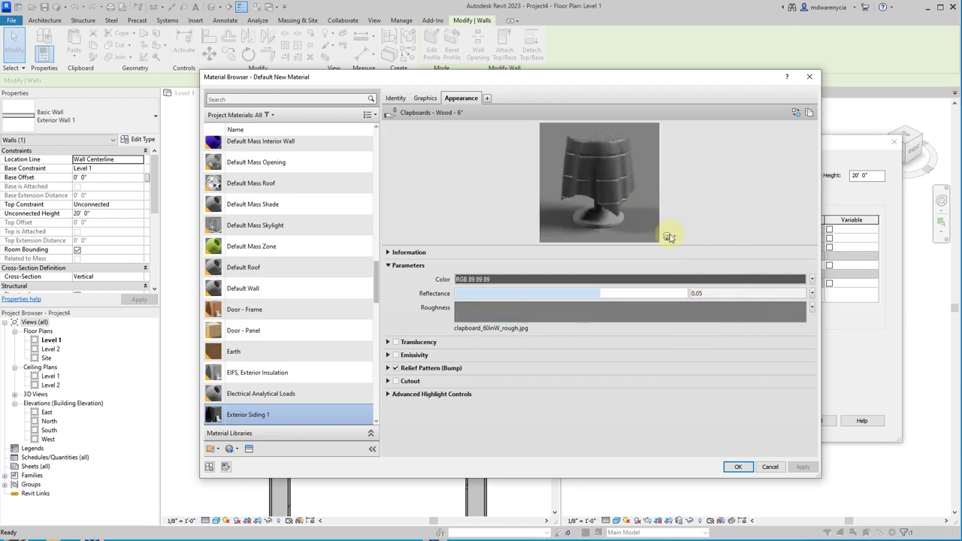
{"action": "left_click", "coordinate": [674, 239]}
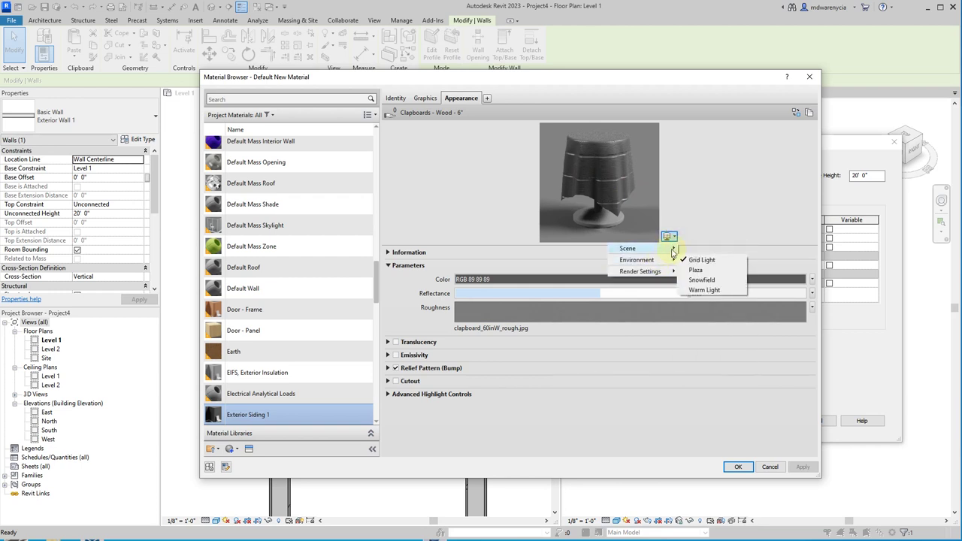
{"action": "mouse_move", "coordinate": [674, 251]}
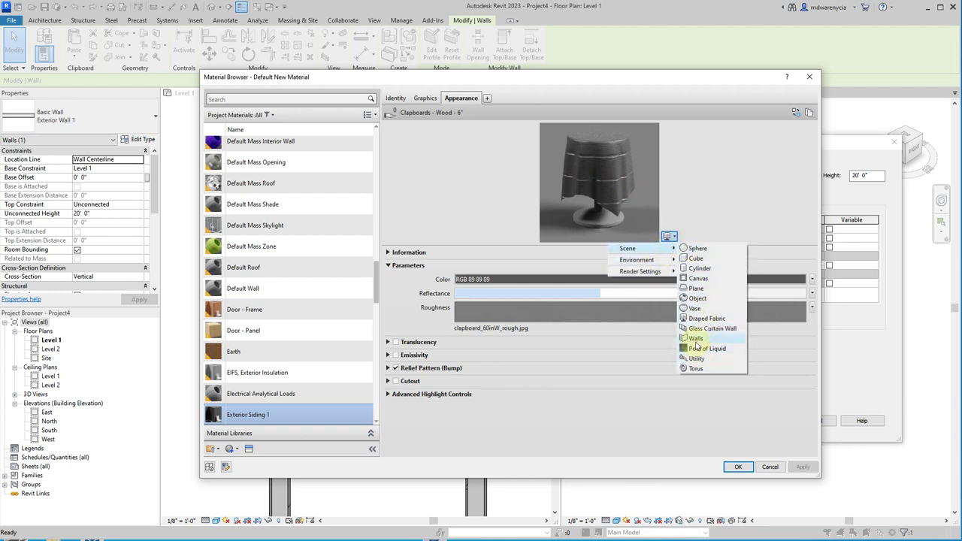
{"action": "left_click", "coordinate": [696, 340]}
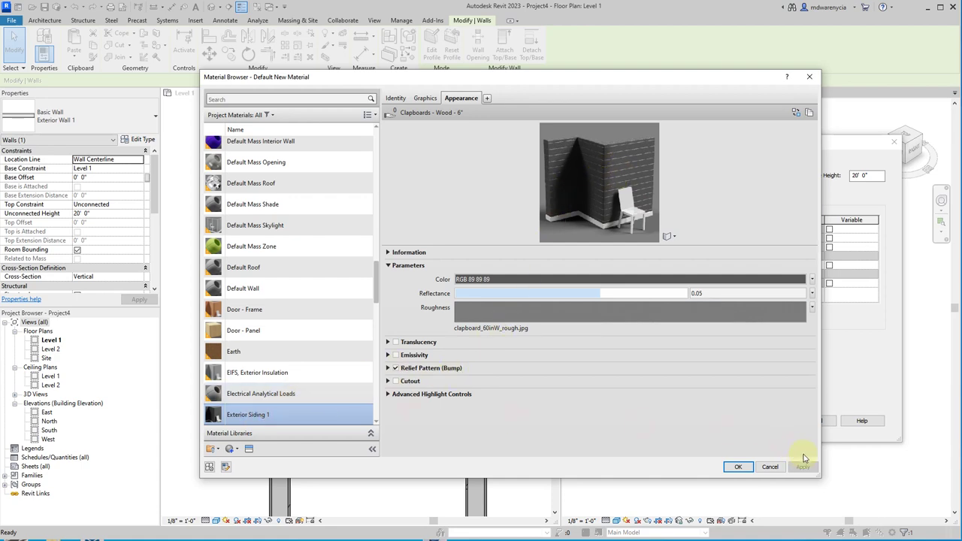
- Assign Exterior Siding 1 to layer 1, accept the assembly and type properties of Exterior Wall 1, and deselect the wall
{"action": "left_click", "coordinate": [735, 468]}
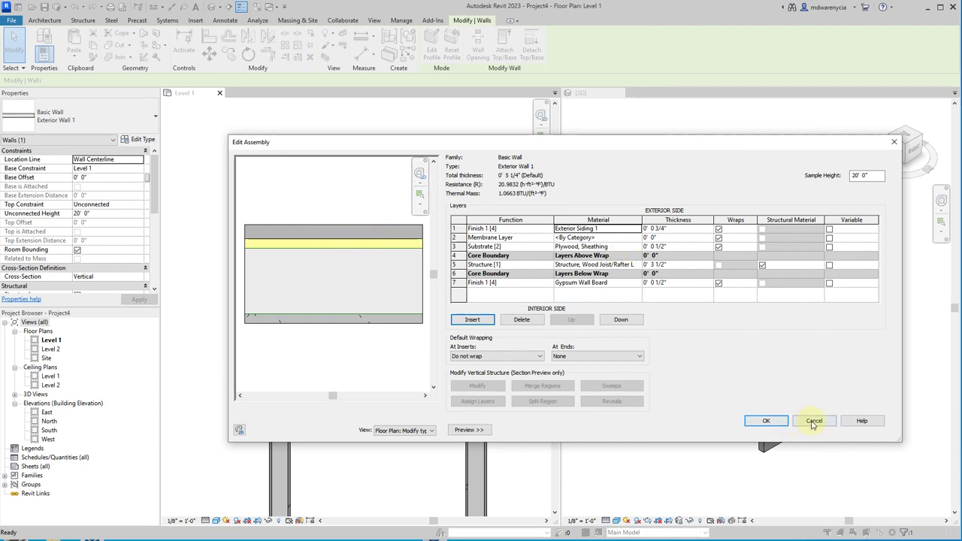
{"action": "left_click", "coordinate": [766, 421]}
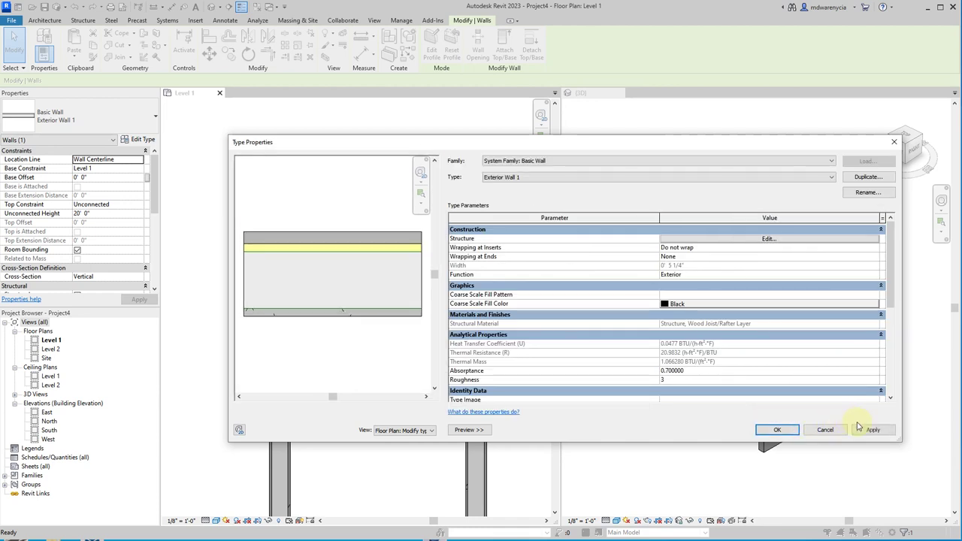
{"action": "left_click", "coordinate": [871, 430]}
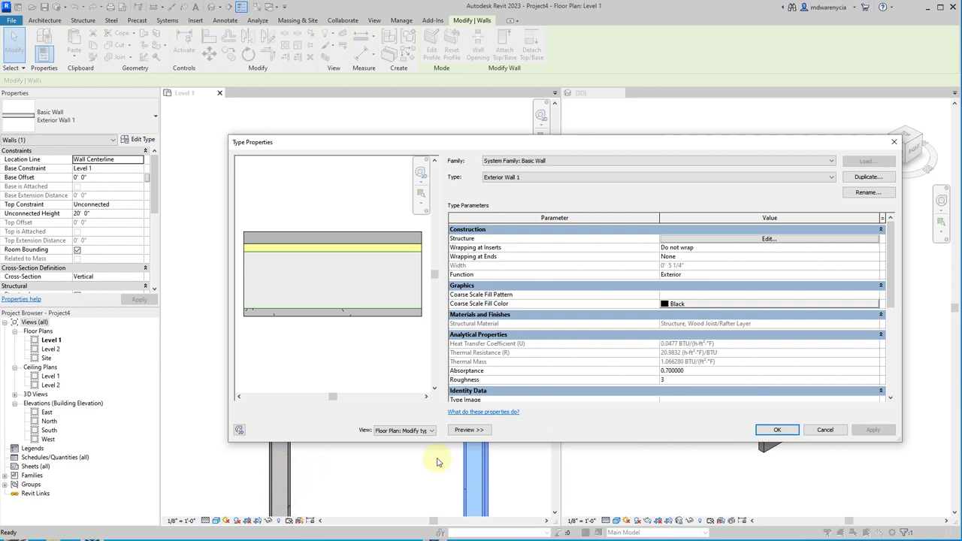
{"action": "left_click", "coordinate": [773, 430]}
{"action": "left_click", "coordinate": [387, 414]}
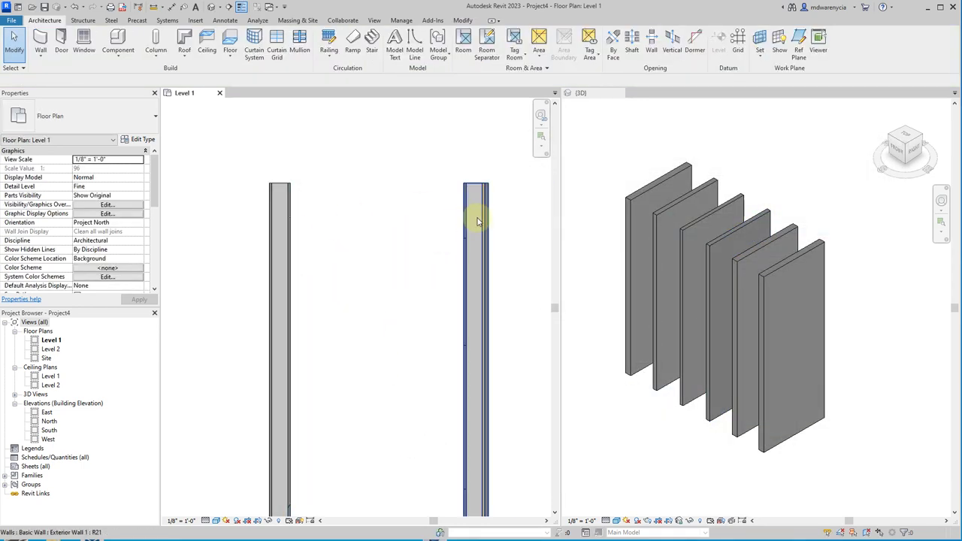
- Set the 3D view's visual style to Realistic and inspect the clapboard siding on the Exterior Wall 1 wall up close
{"action": "left_click", "coordinate": [663, 441]}
{"action": "left_click", "coordinate": [606, 520]}
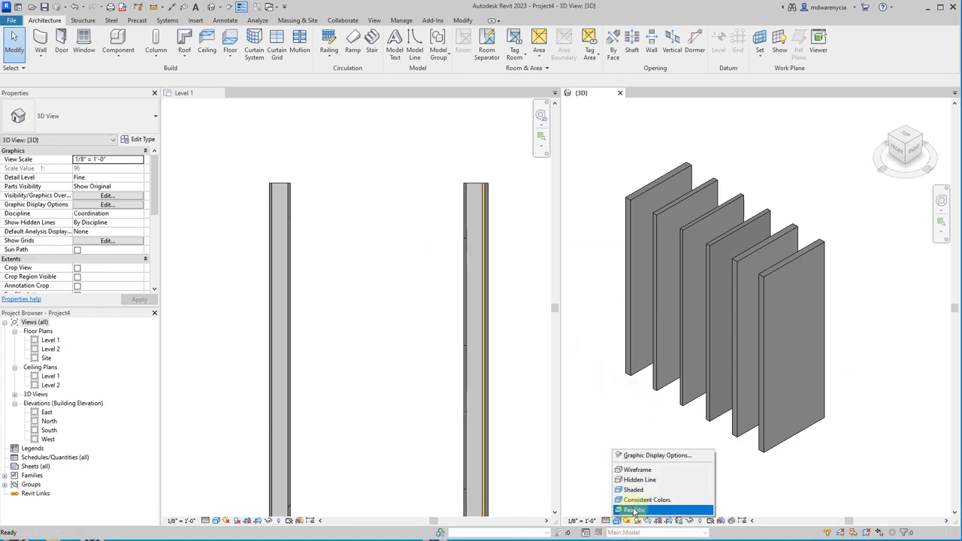
{"action": "left_click", "coordinate": [635, 508]}
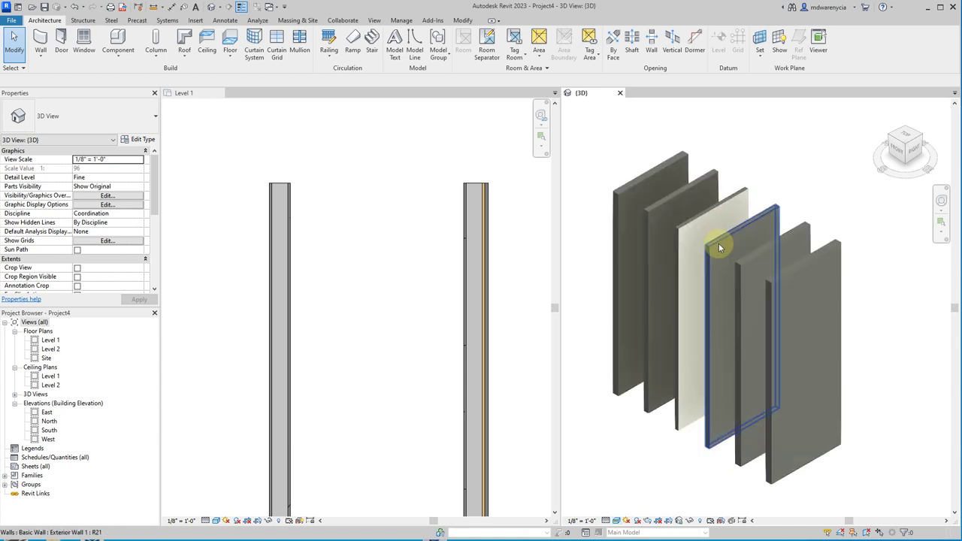
{"action": "scroll", "coordinate": [719, 243], "scroll_direction": "up", "scroll_amount": 6}
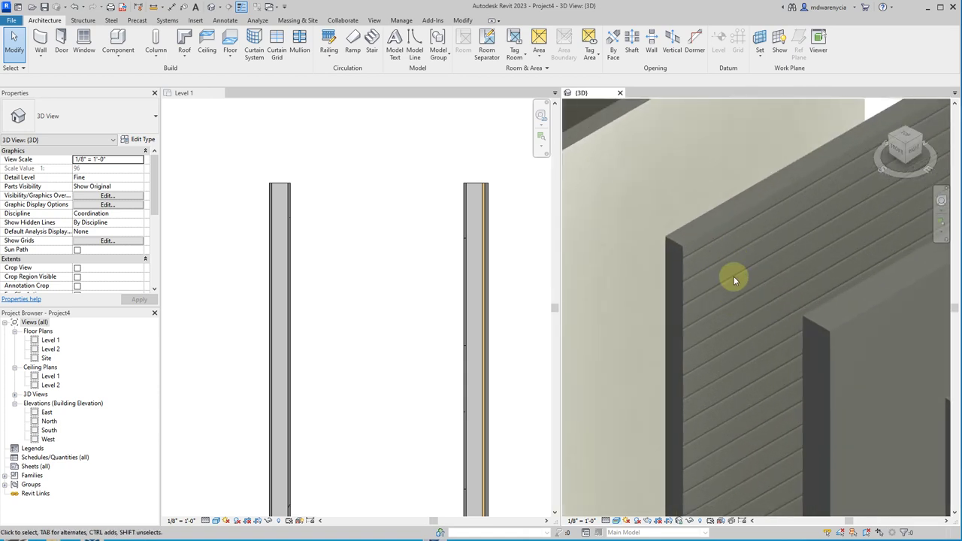
{"action": "scroll", "coordinate": [734, 276], "scroll_direction": "down", "scroll_amount": 5}
{"action": "scroll", "coordinate": [734, 280], "scroll_direction": "down", "scroll_amount": 1}
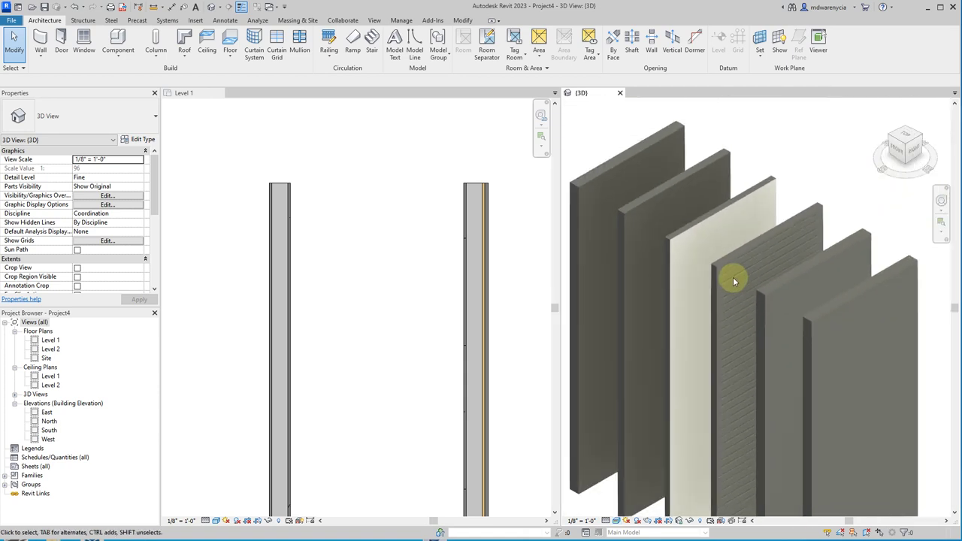
- Look through the wall types available for the last two Generic - 8" walls in the Level 1 plan, then deselect them
{"action": "scroll", "coordinate": [346, 329], "scroll_direction": "down", "scroll_amount": 2}
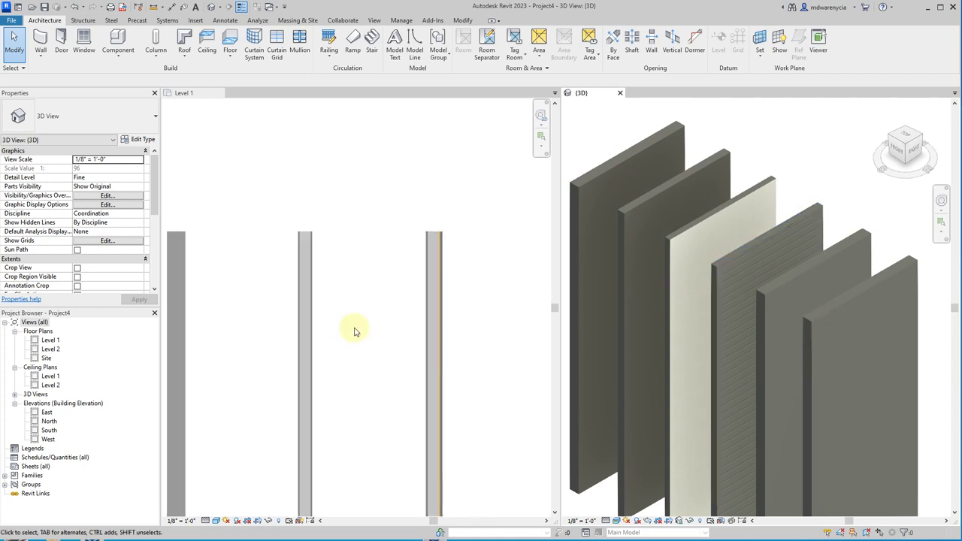
{"action": "middle_click_drag", "start_coordinate": [402, 314], "coordinate": [366, 282]}
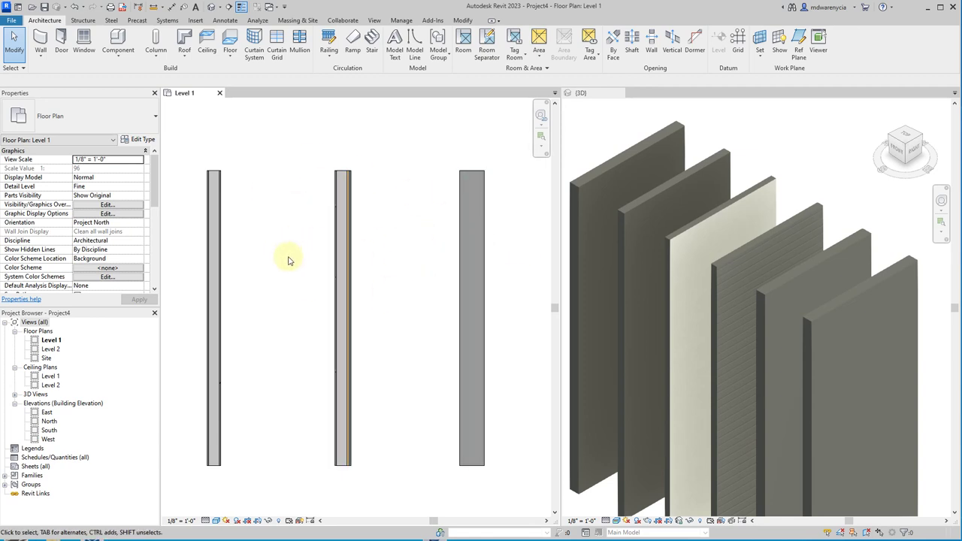
{"action": "scroll", "coordinate": [323, 267], "scroll_direction": "down", "scroll_amount": 2}
{"action": "left_click_drag", "start_coordinate": [507, 399], "coordinate": [371, 369]}
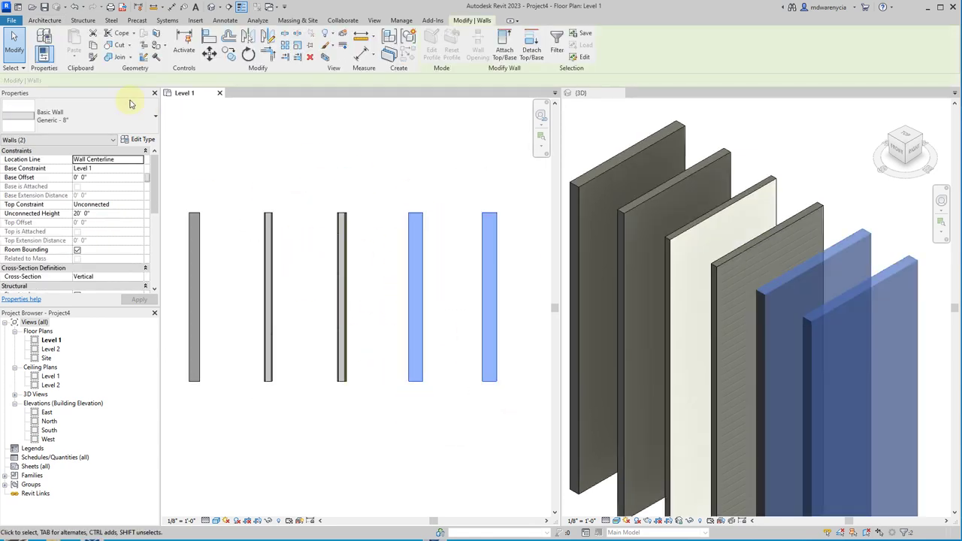
{"action": "left_click", "coordinate": [130, 104]}
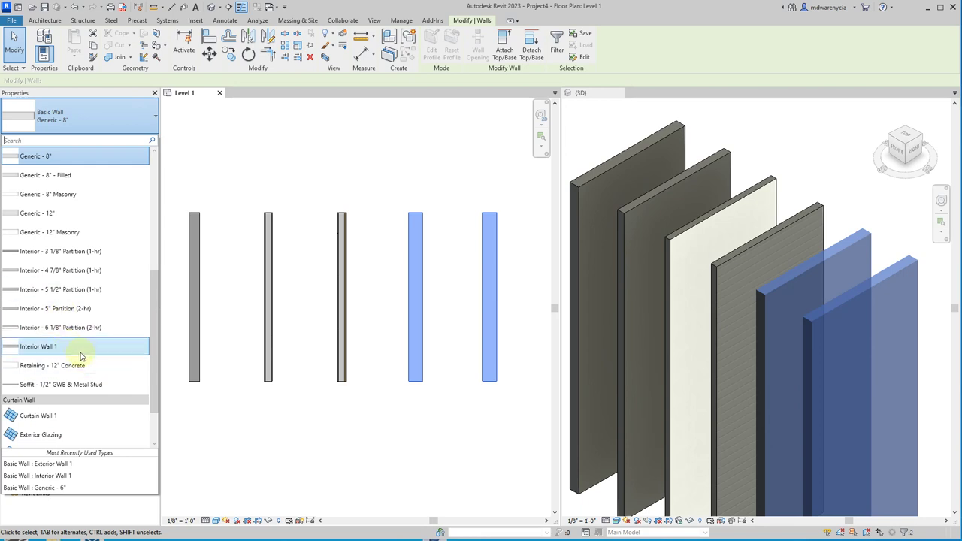
{"action": "scroll", "coordinate": [81, 356], "scroll_direction": "down", "scroll_amount": 1}
{"action": "scroll", "coordinate": [90, 325], "scroll_direction": "up", "scroll_amount": 6}
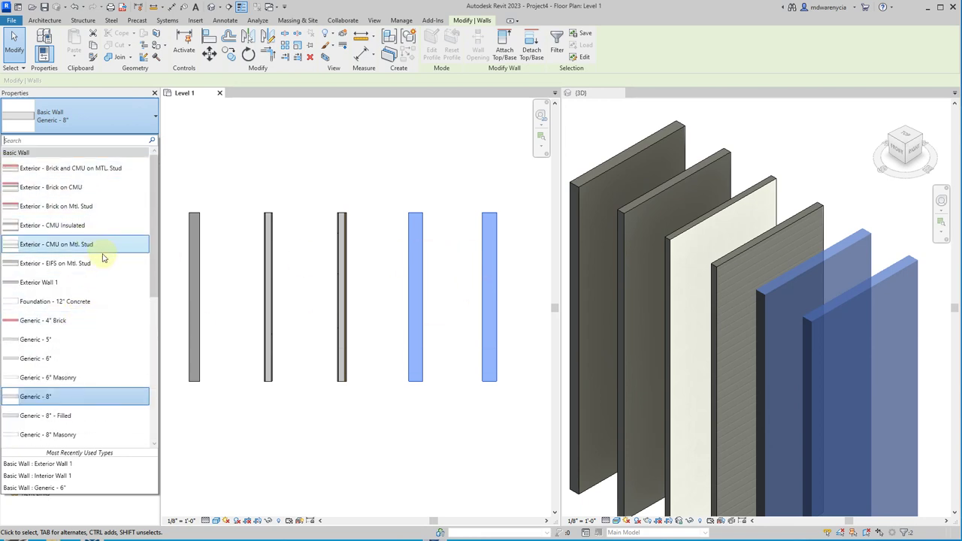
{"action": "scroll", "coordinate": [111, 327], "scroll_direction": "down", "scroll_amount": 2}
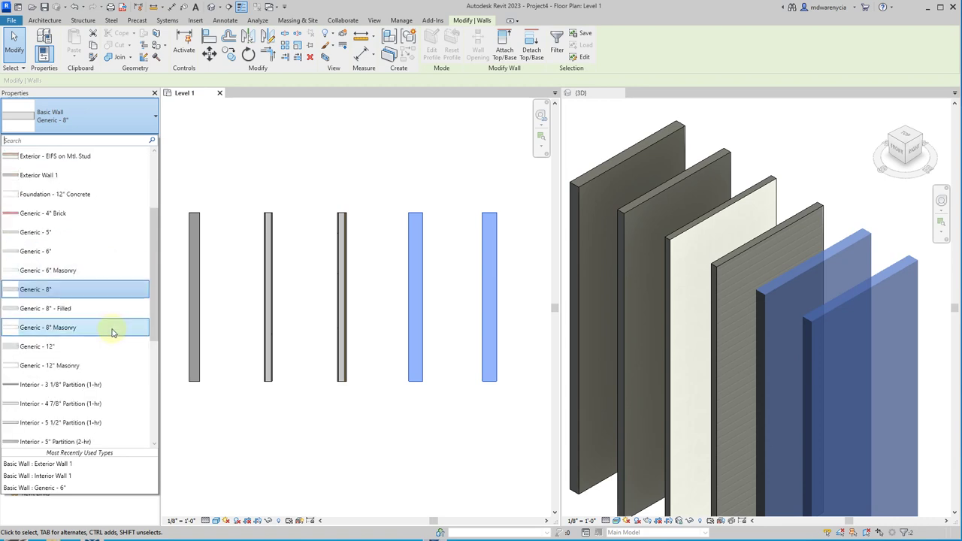
{"action": "scroll", "coordinate": [105, 378], "scroll_direction": "up", "scroll_amount": 2}
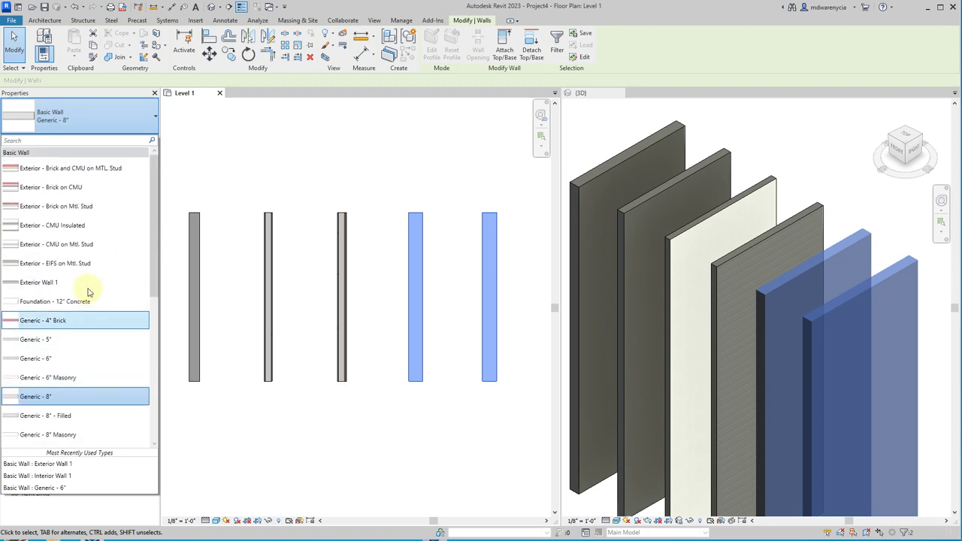
{"action": "left_click", "coordinate": [369, 419]}
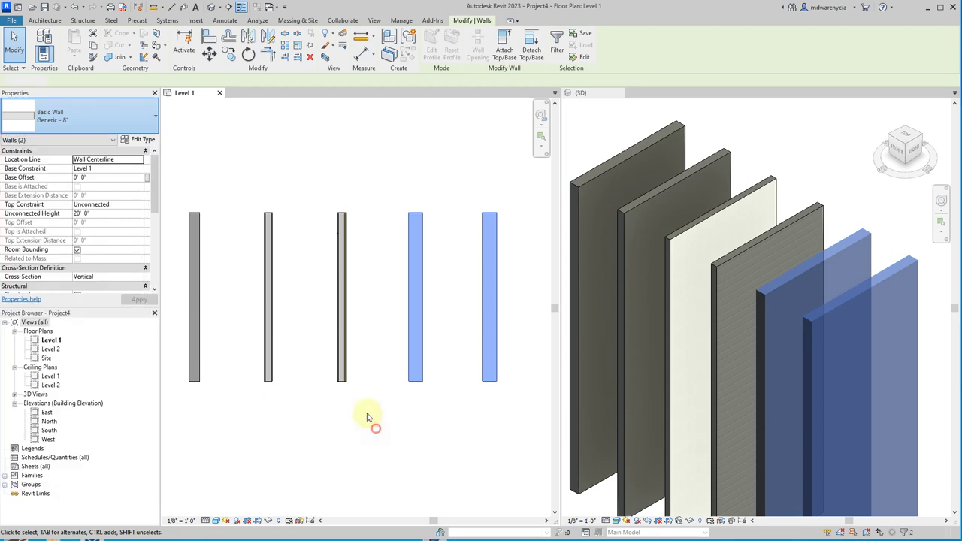
{"action": "left_click", "coordinate": [369, 419]}
- Check the type of the existing interior wall, and change the last two Generic - 8" walls to Interior Wall 1
{"action": "left_click", "coordinate": [269, 301]}
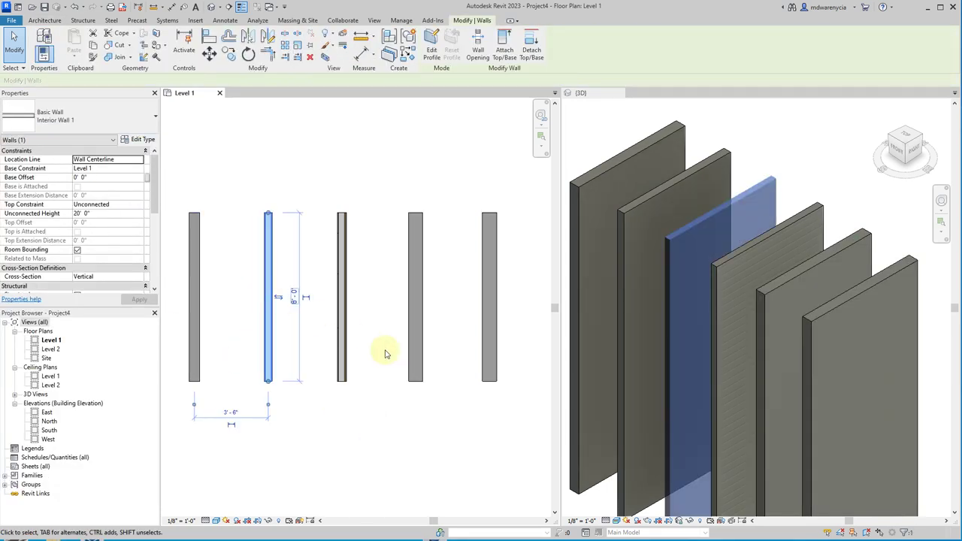
{"action": "left_click_drag", "start_coordinate": [530, 408], "coordinate": [373, 295]}
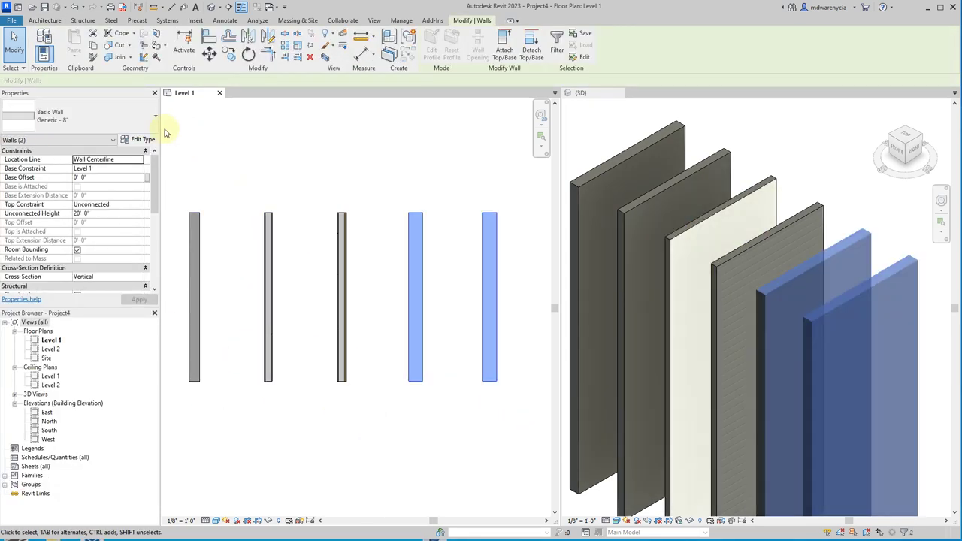
{"action": "left_click", "coordinate": [90, 117]}
{"action": "left_click", "coordinate": [90, 346]}
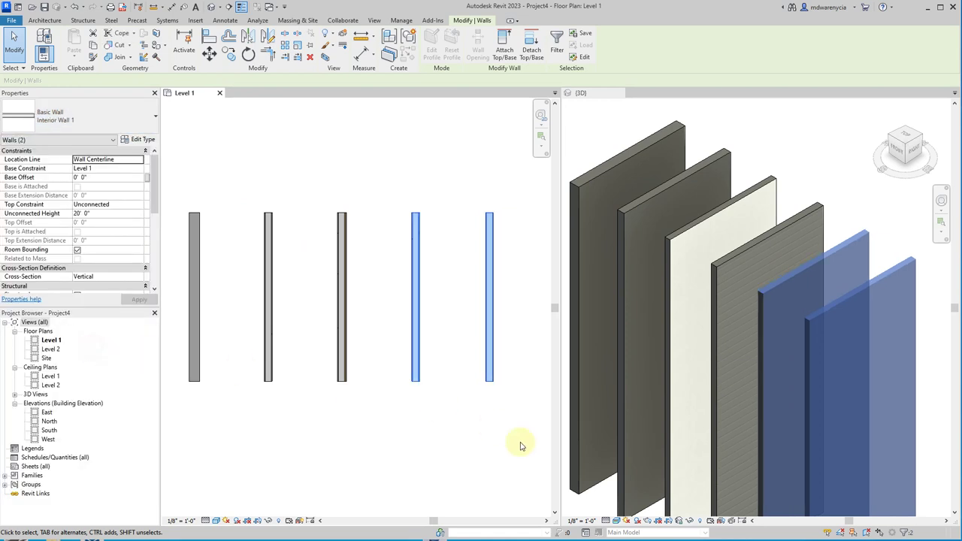
{"action": "left_click", "coordinate": [453, 414]}
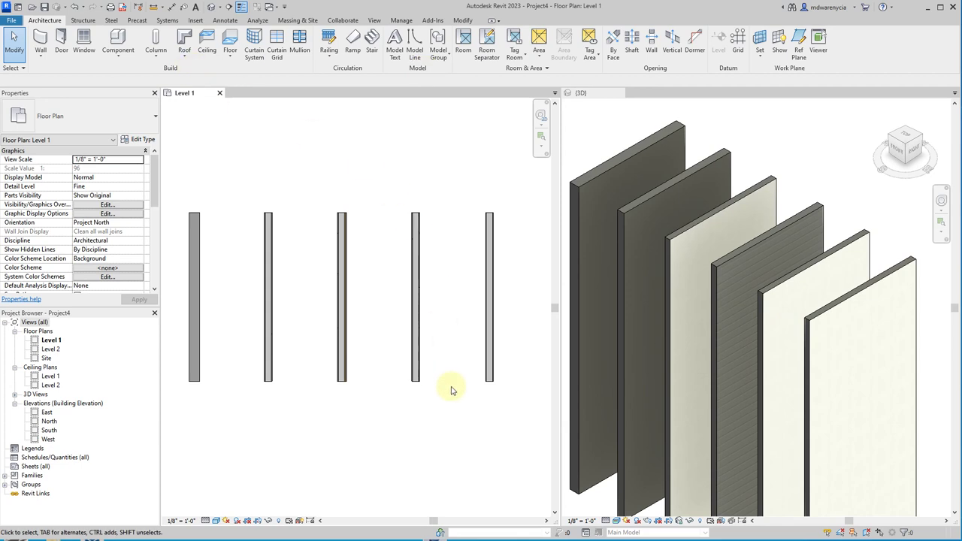
- Rename the second-to-last wall's type as Interior Wall 1 - White/White
{"action": "left_click_drag", "start_coordinate": [455, 408], "coordinate": [381, 295]}
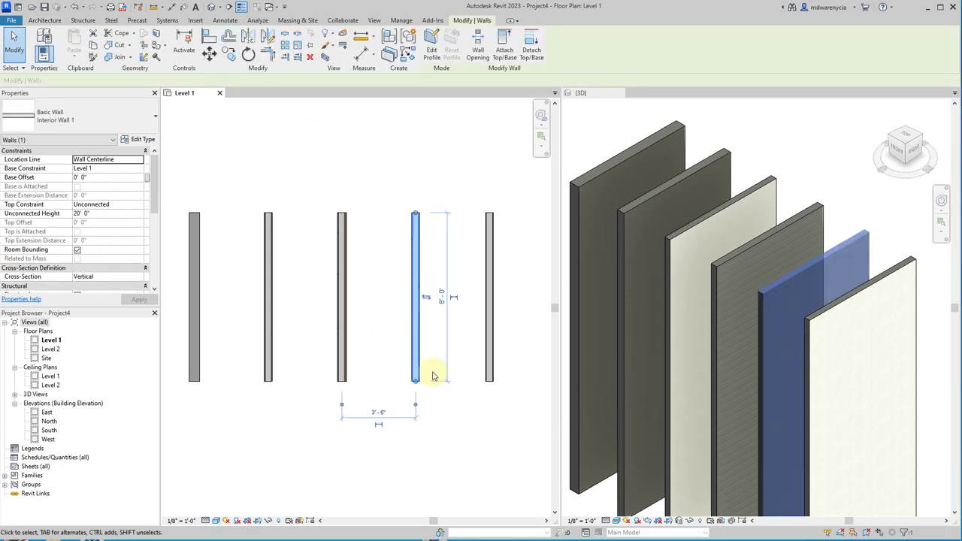
{"action": "left_click", "coordinate": [125, 141]}
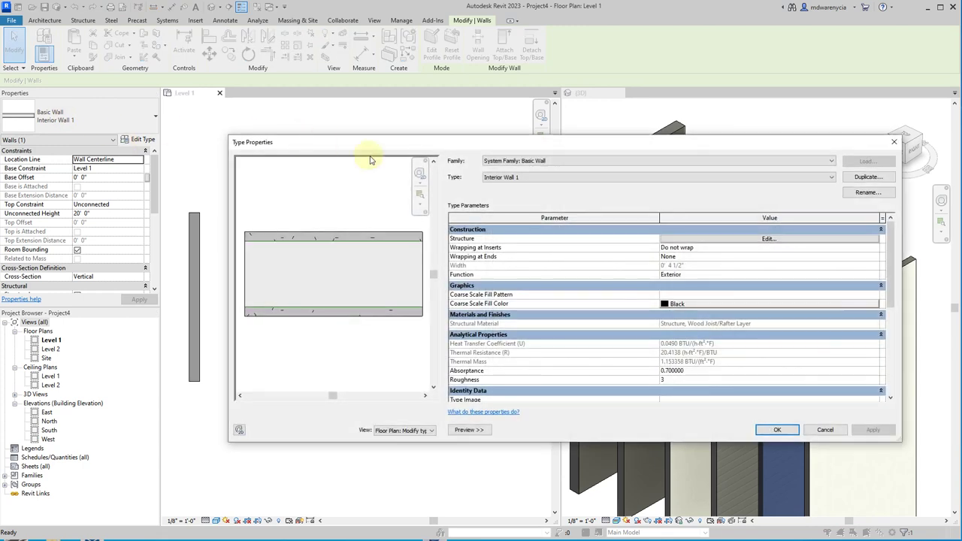
{"action": "left_click", "coordinate": [866, 192]}
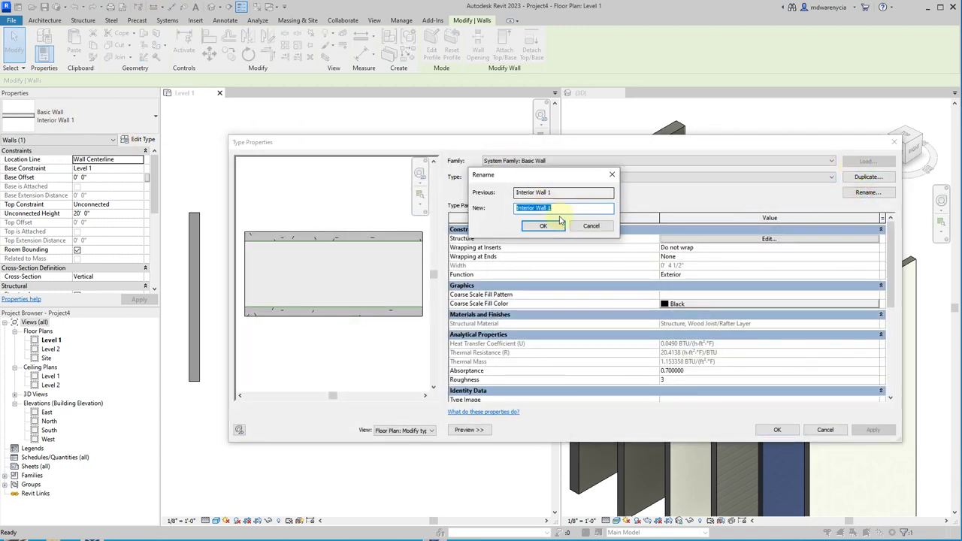
{"action": "left_click", "coordinate": [585, 211]}
{"action": "type", "text": "- White"}
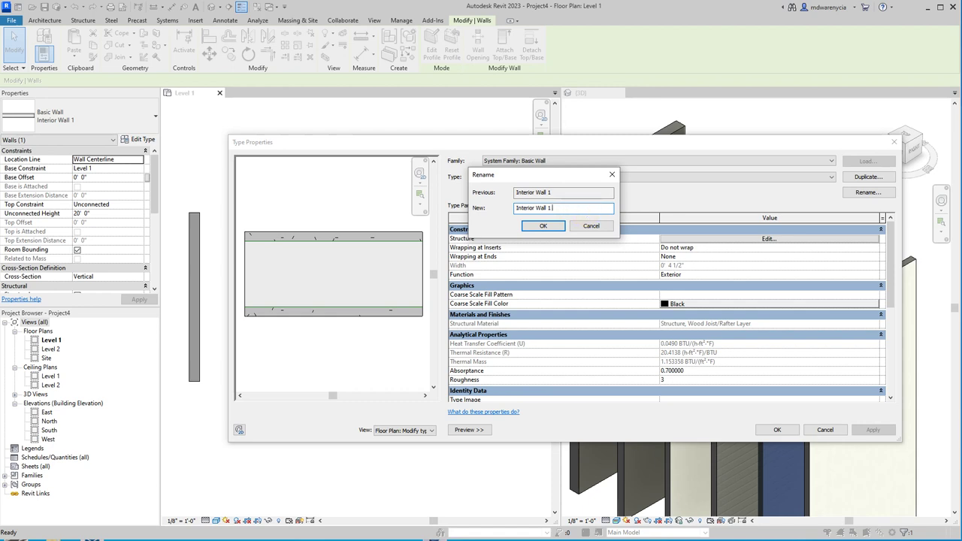
{"action": "type", "text": "/White/Whi"}
{"action": "key", "text": "Return"}
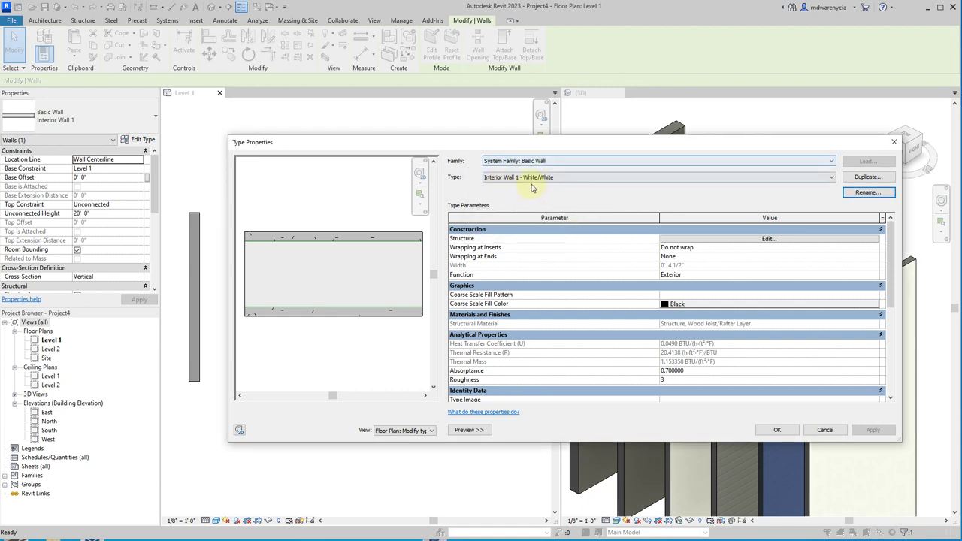
- Duplicate Interior Wall 1 - White/White as Interior Wall 1 - Green/Blue, accept the type properties, and deselect the wall
{"action": "left_click", "coordinate": [545, 178]}
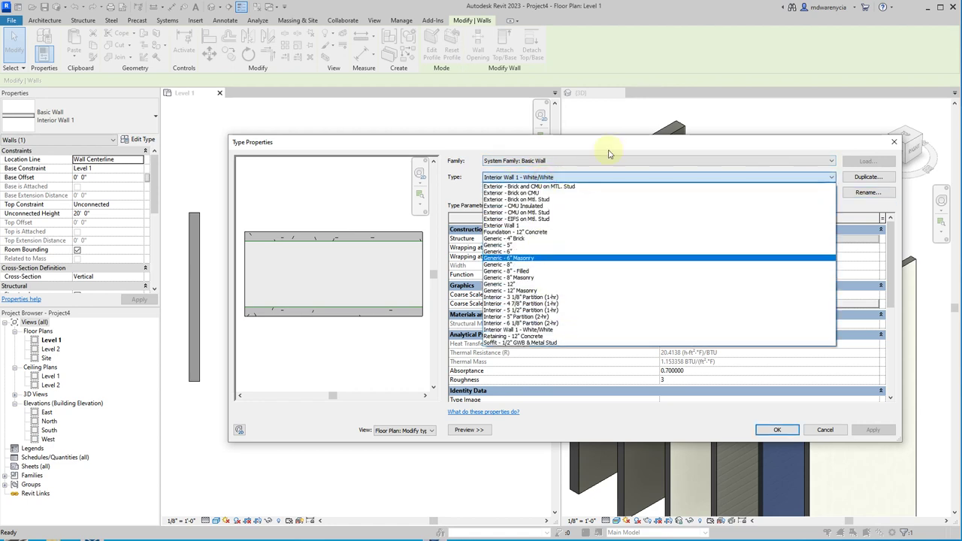
{"action": "left_click", "coordinate": [546, 330]}
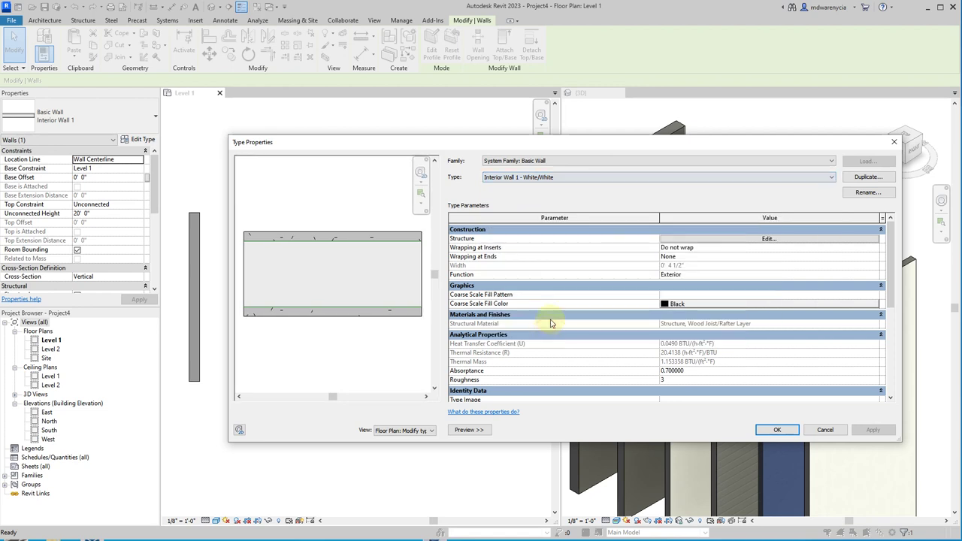
{"action": "left_click", "coordinate": [868, 177]}
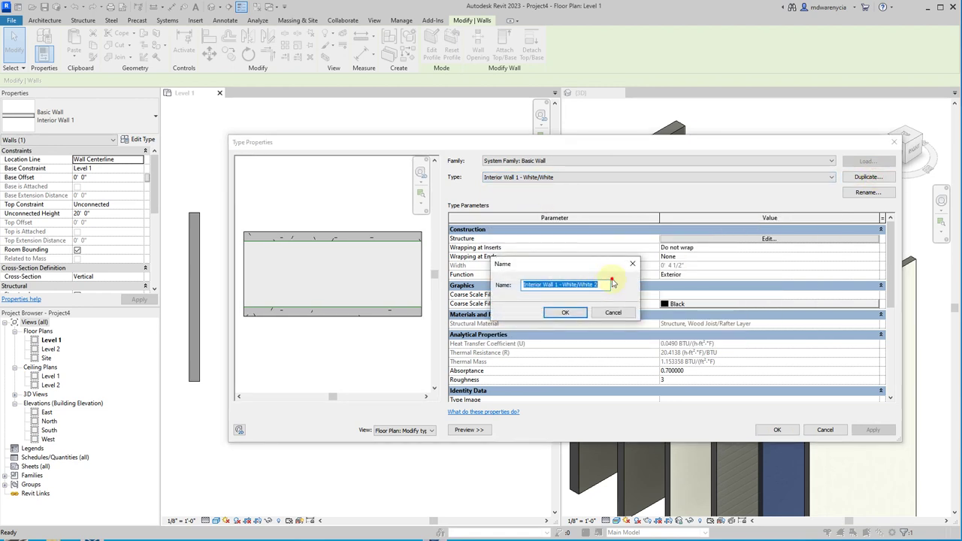
{"action": "left_click", "coordinate": [599, 284]}
{"action": "type", "text": "Green"}
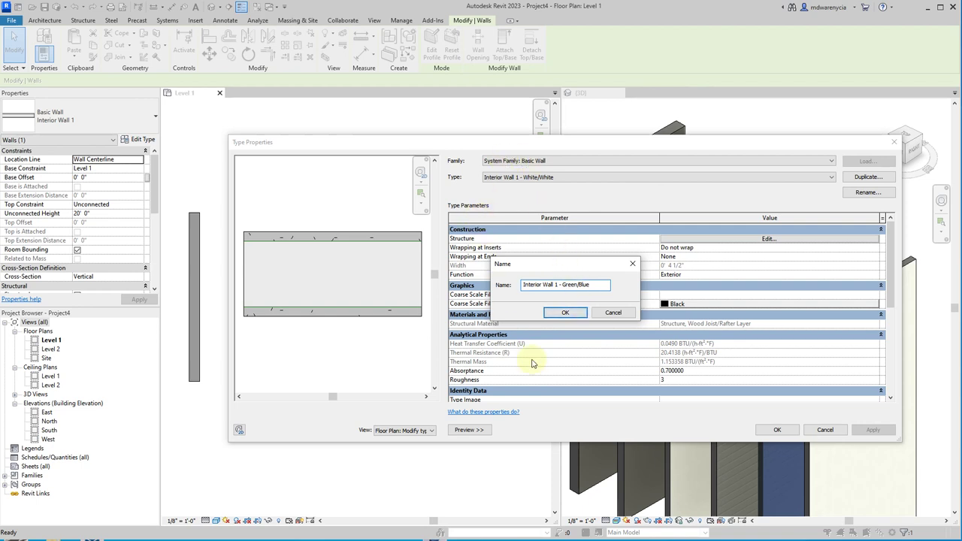
{"action": "left_click", "coordinate": [575, 311]}
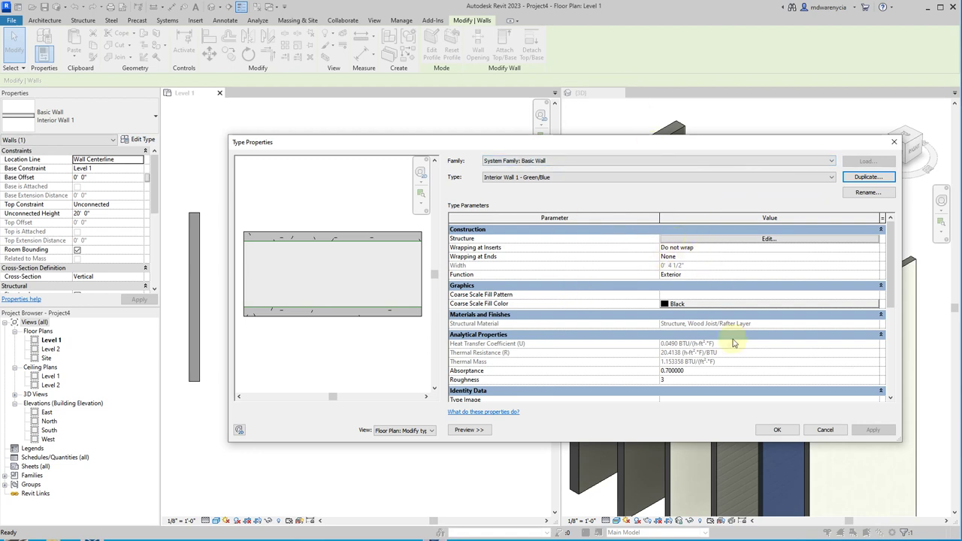
{"action": "left_click", "coordinate": [777, 429]}
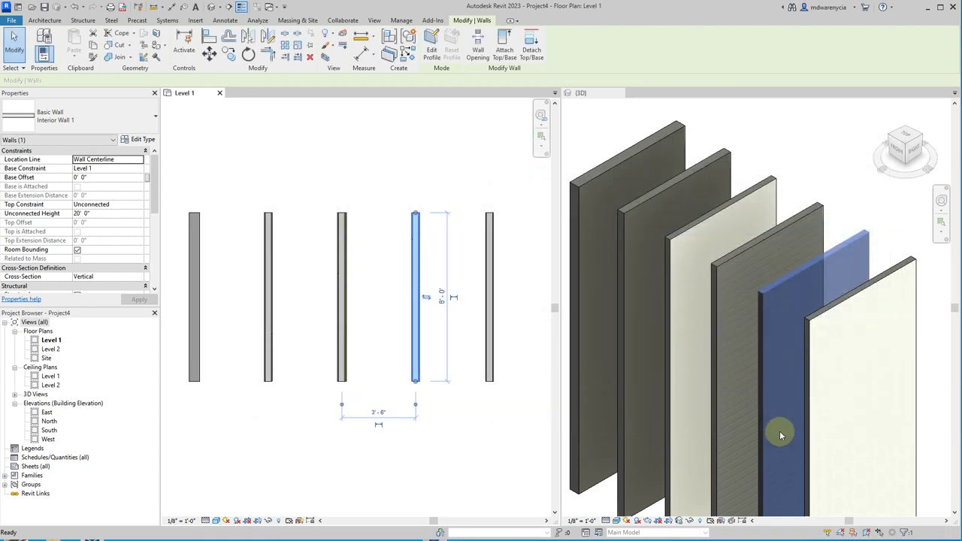
{"action": "left_click", "coordinate": [844, 197]}
{"action": "left_click", "coordinate": [801, 173]}
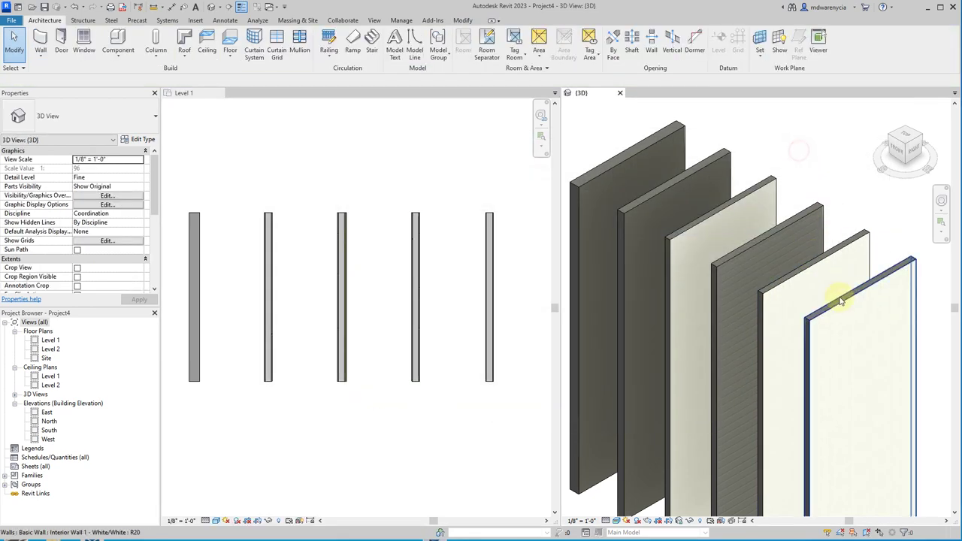
- Compare the type of the second-to-last wall with that of the first interior wall in the 3D view
{"action": "left_click", "coordinate": [772, 293]}
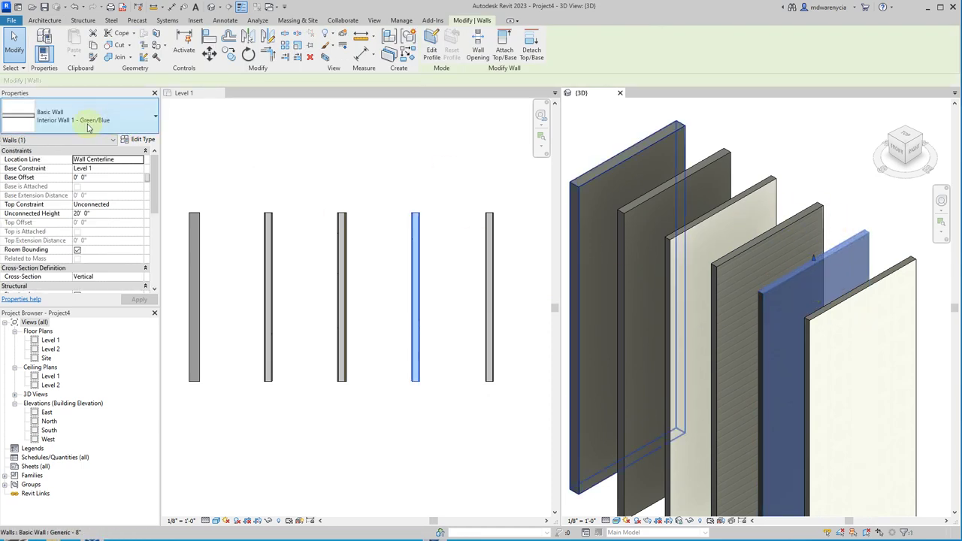
{"action": "left_click", "coordinate": [708, 224]}
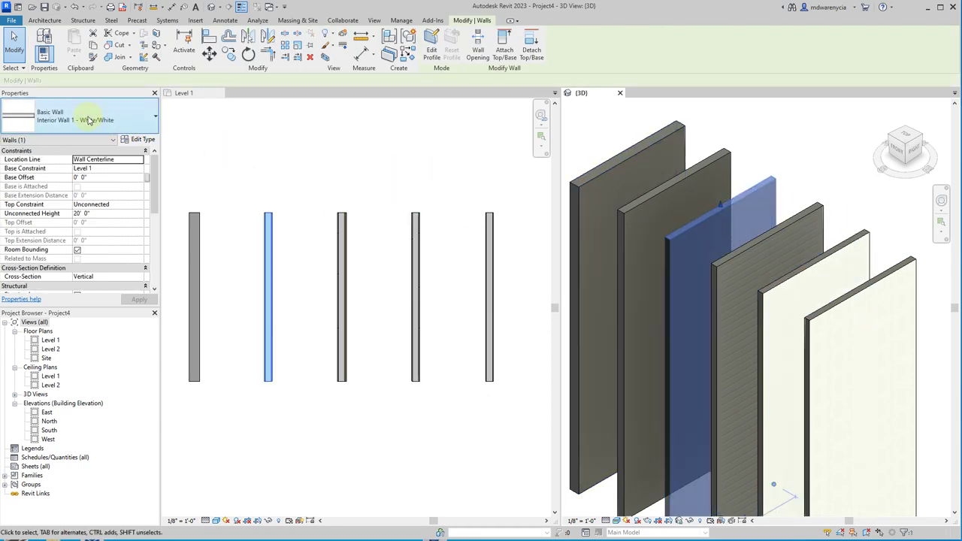
{"action": "left_click", "coordinate": [833, 259]}
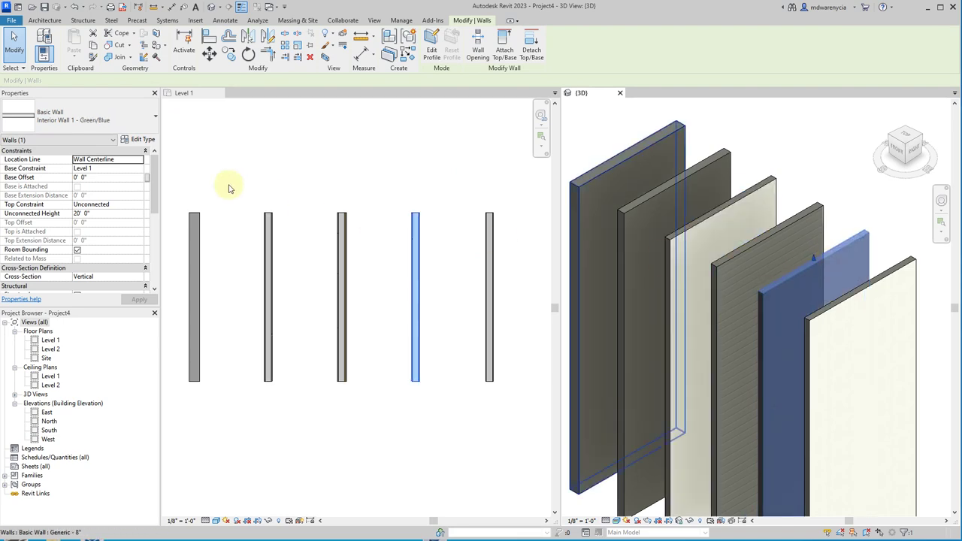
- Open the assembly of Interior Wall 1 - Green/Blue and bring up the appearance of layer 1's Gypsum Wall Board material
{"action": "left_click", "coordinate": [139, 140]}
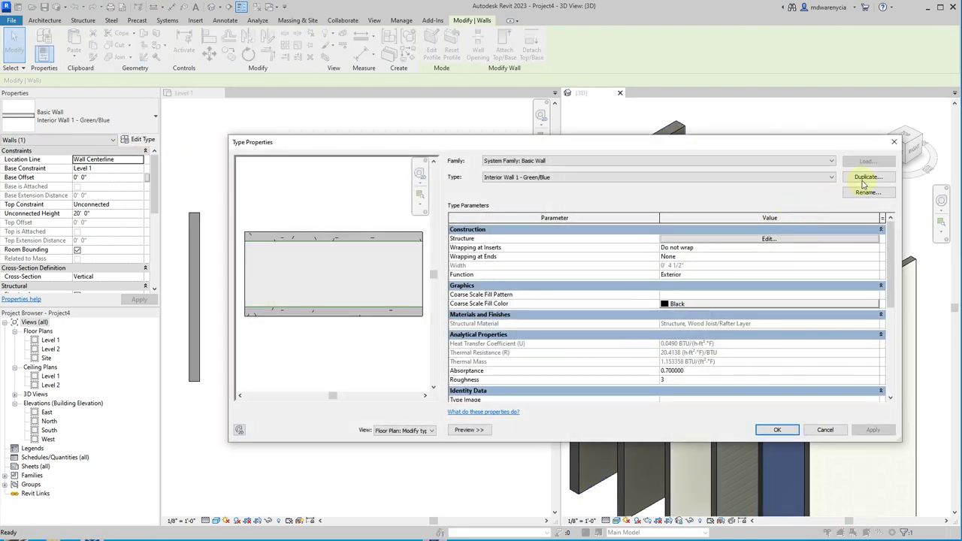
{"action": "left_click", "coordinate": [762, 241]}
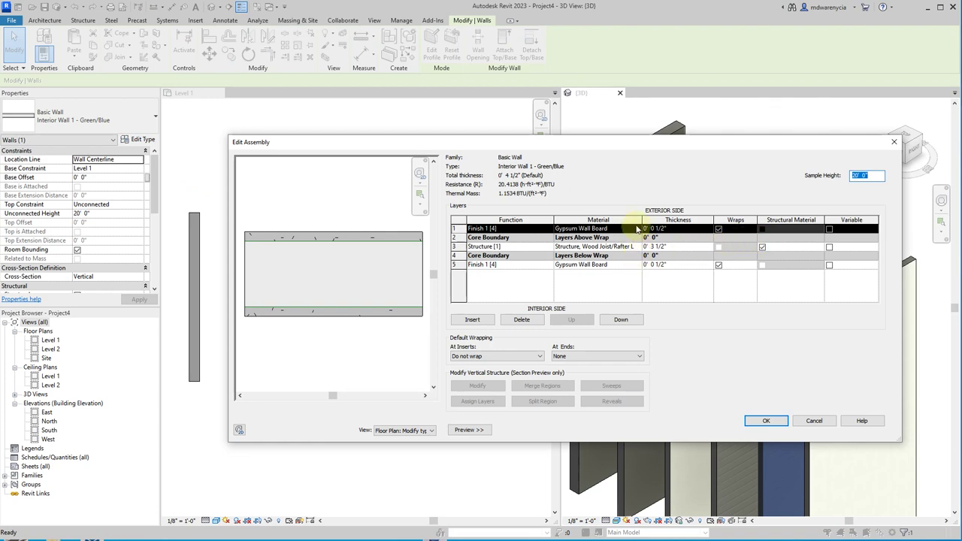
{"action": "left_click", "coordinate": [631, 229]}
{"action": "left_click", "coordinate": [638, 229]}
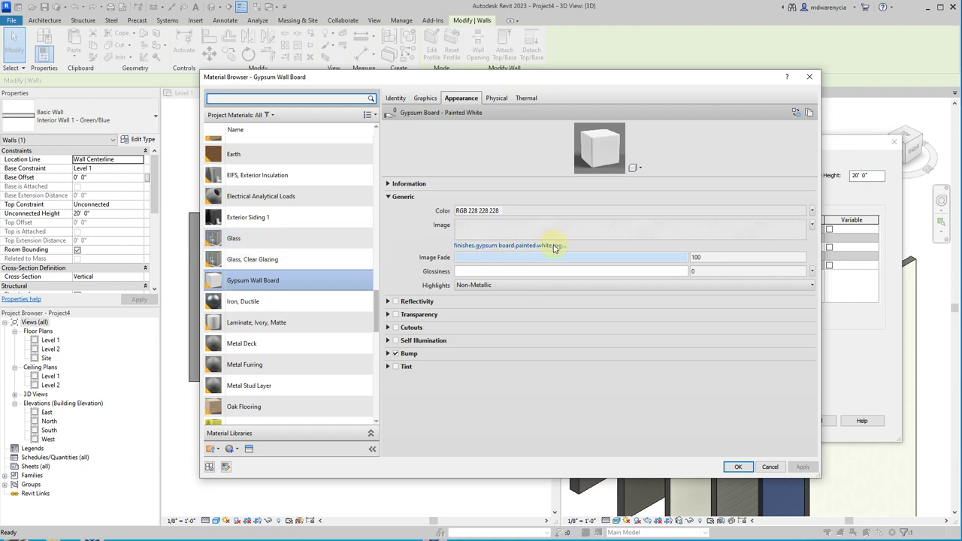
{"action": "left_click", "coordinate": [810, 77]}
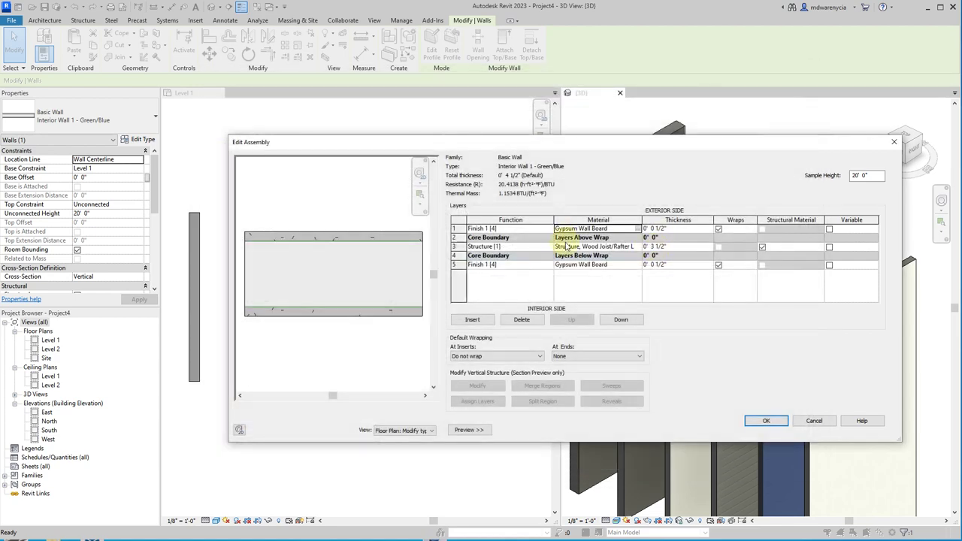
{"action": "left_click", "coordinate": [634, 229]}
{"action": "left_click", "coordinate": [637, 229]}
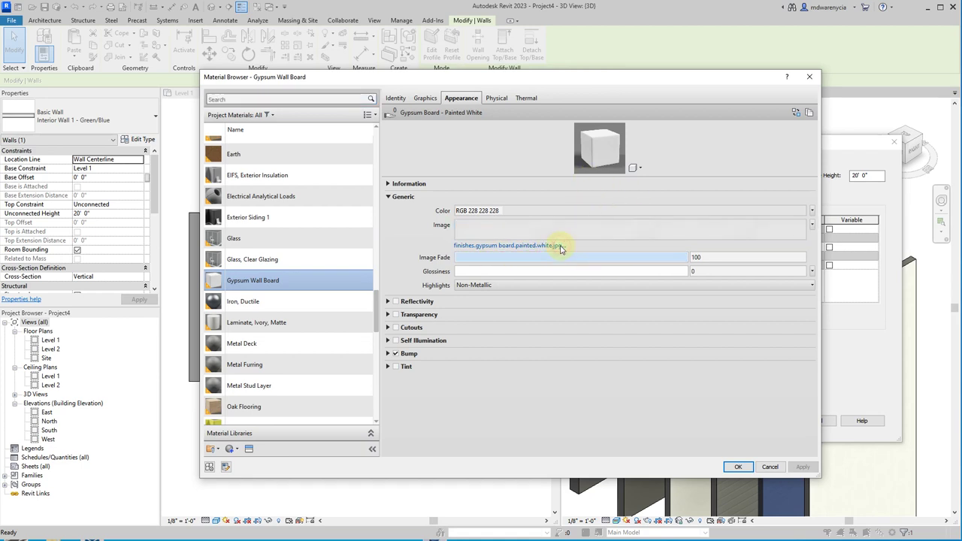
- Remove the image from the Gypsum Wall Board appearance and set its colour to green, RGB 0 255 0
{"action": "left_click", "coordinate": [560, 246]}
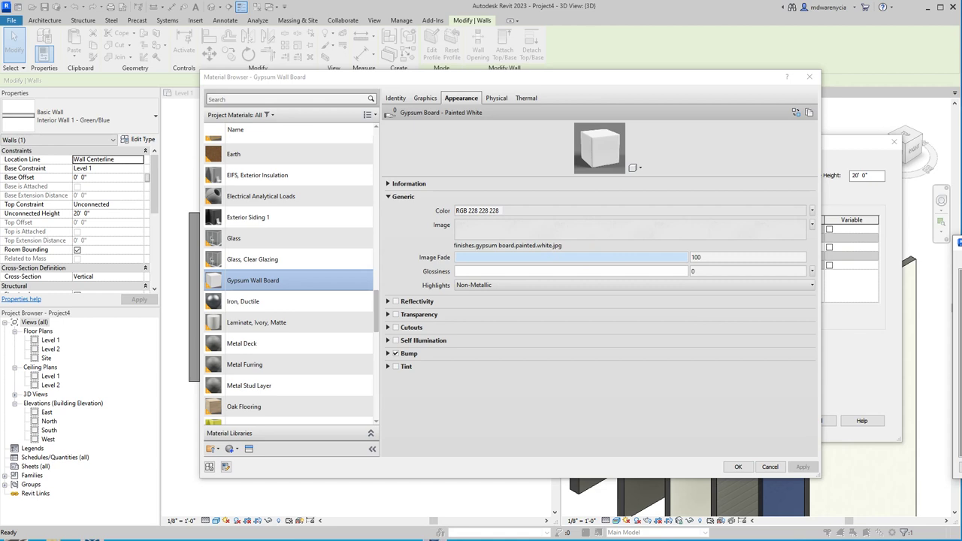
{"action": "left_click", "coordinate": [557, 239]}
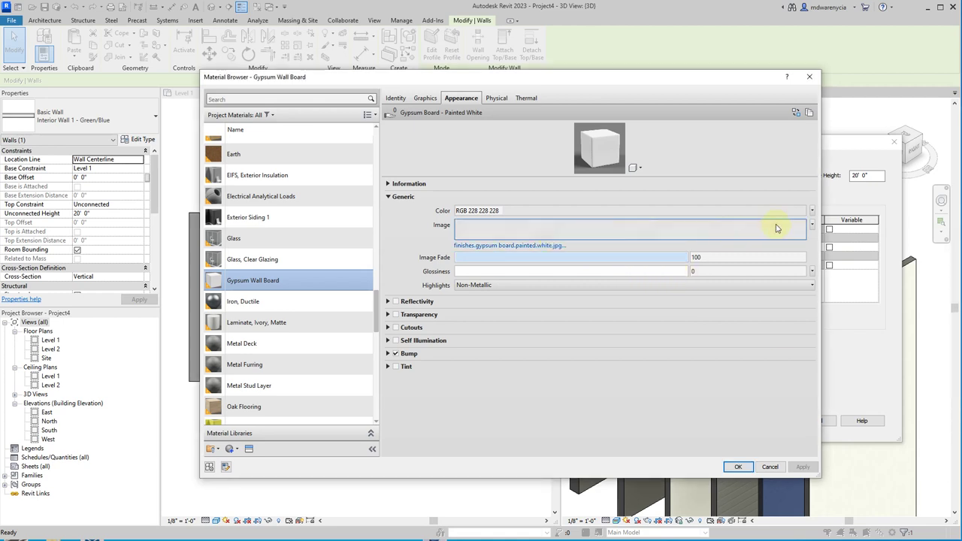
{"action": "left_click", "coordinate": [812, 225]}
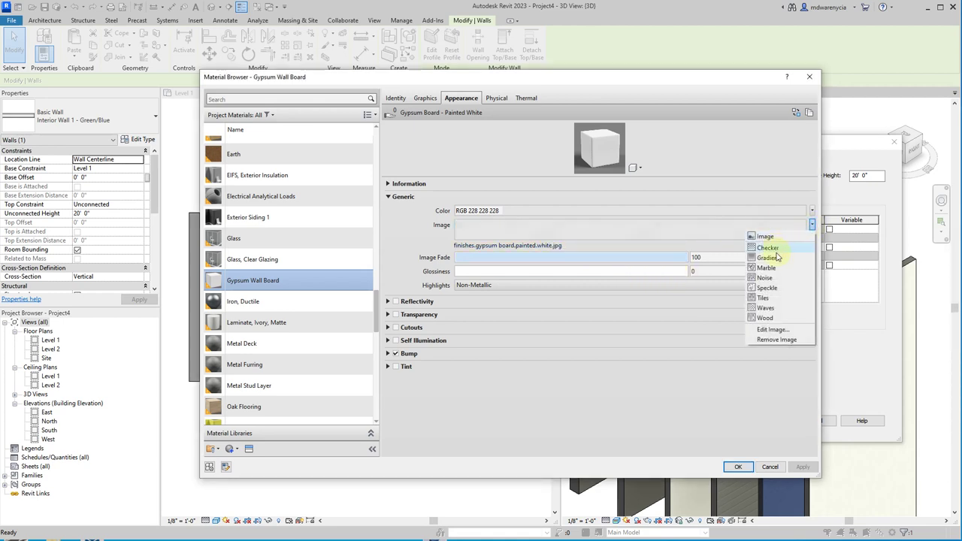
{"action": "left_click", "coordinate": [774, 339]}
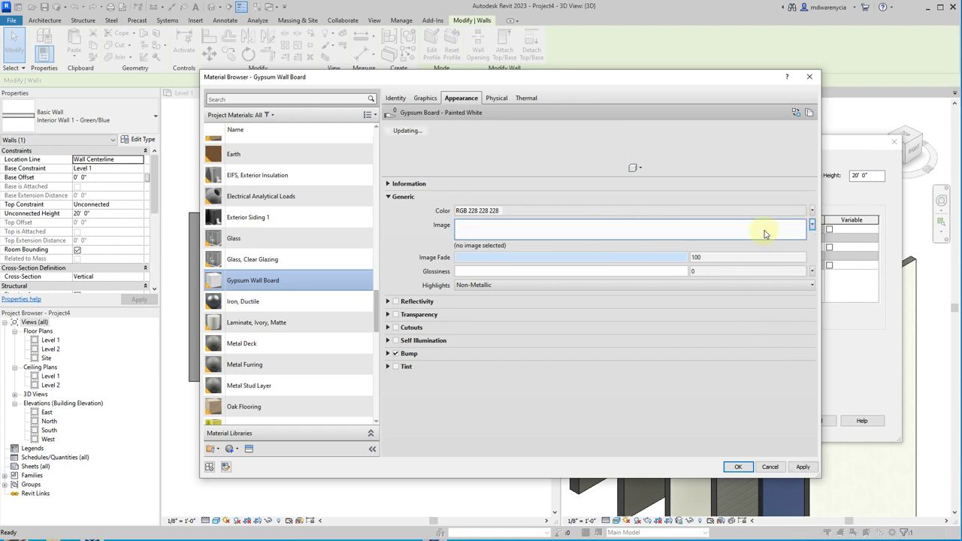
{"action": "left_click", "coordinate": [795, 211]}
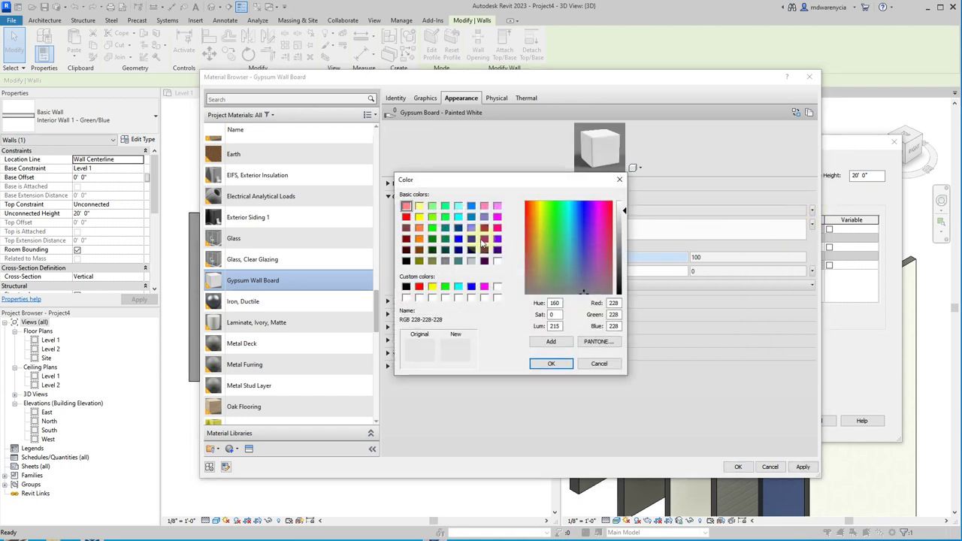
{"action": "left_click", "coordinate": [432, 227]}
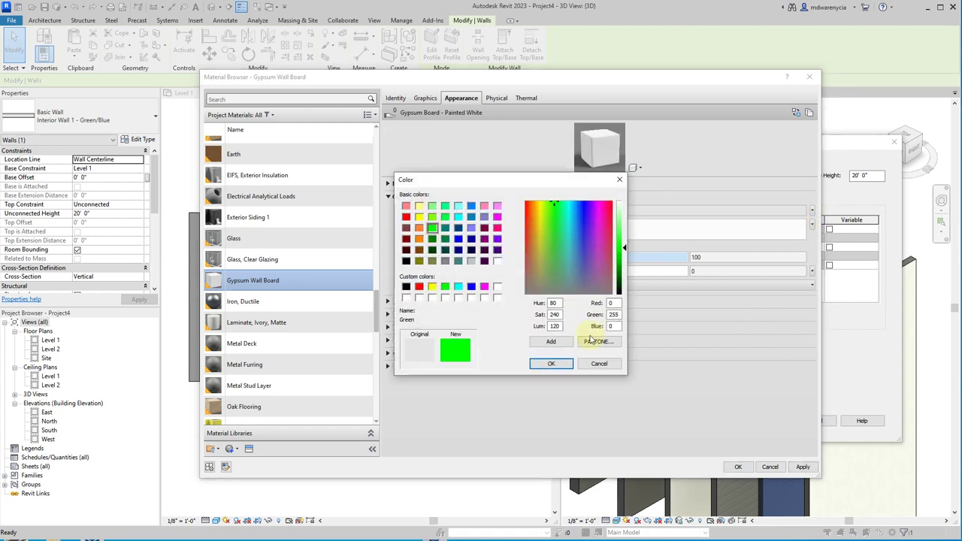
{"action": "left_click", "coordinate": [553, 363]}
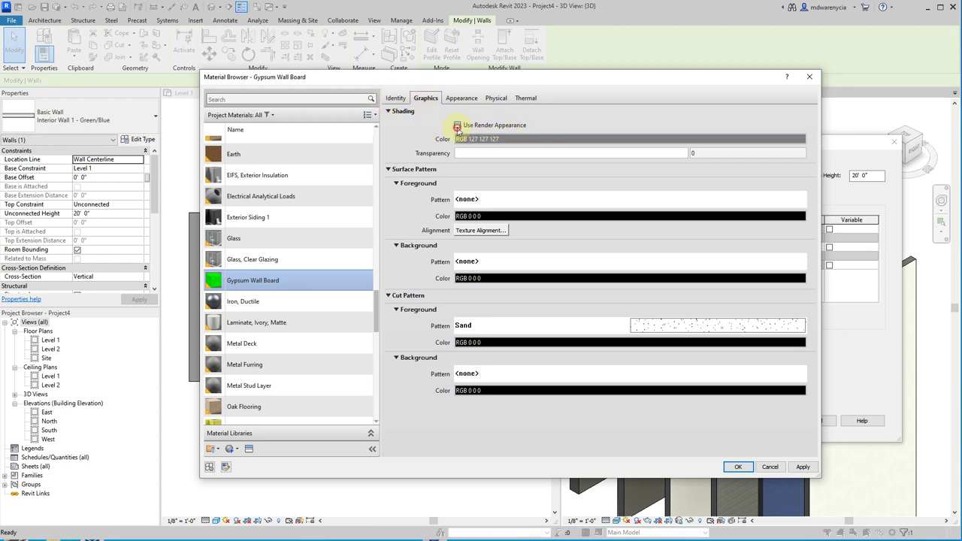
- Use the render appearance for the Gypsum Wall Board's shading and accept the material, assembly and type properties
{"action": "left_click", "coordinate": [457, 125]}
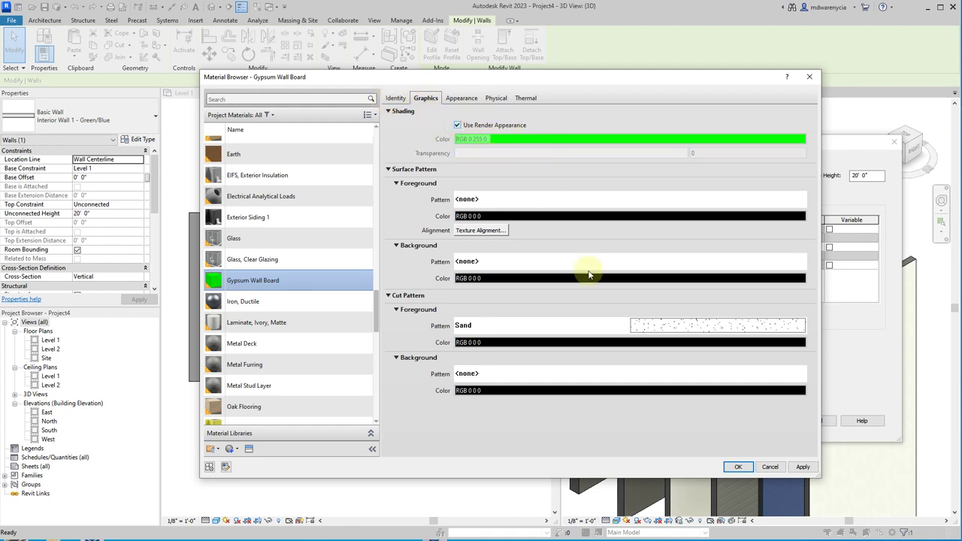
{"action": "left_click", "coordinate": [803, 470]}
{"action": "left_click", "coordinate": [732, 467]}
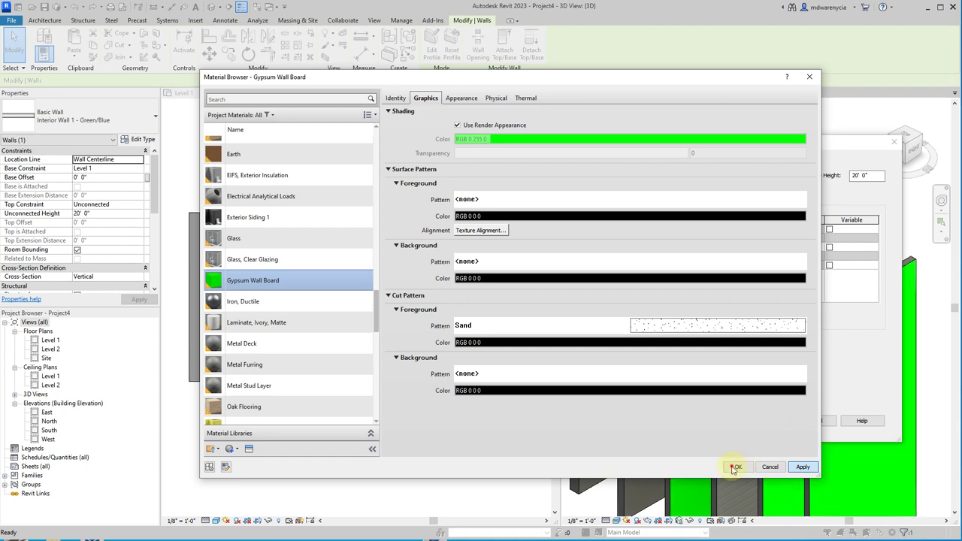
{"action": "left_click", "coordinate": [767, 420]}
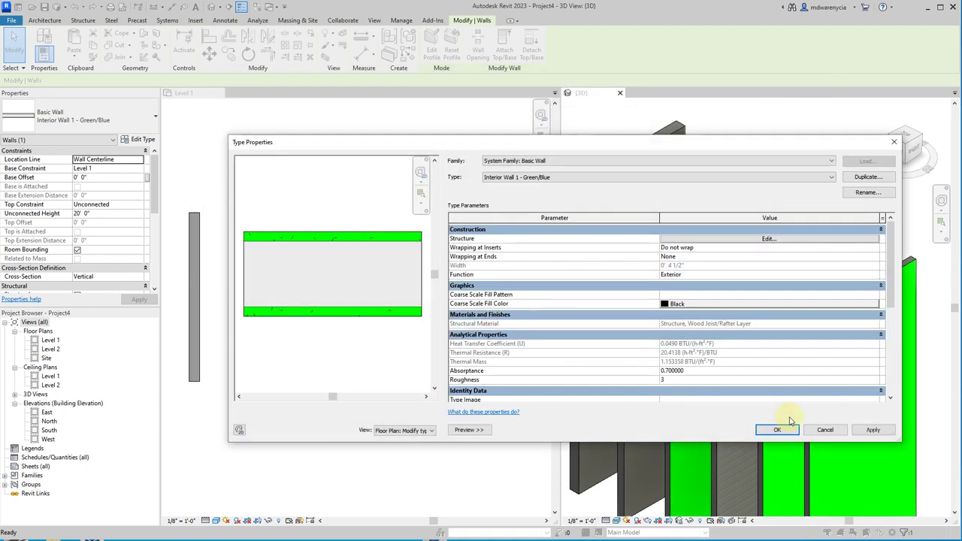
{"action": "left_click", "coordinate": [772, 489]}
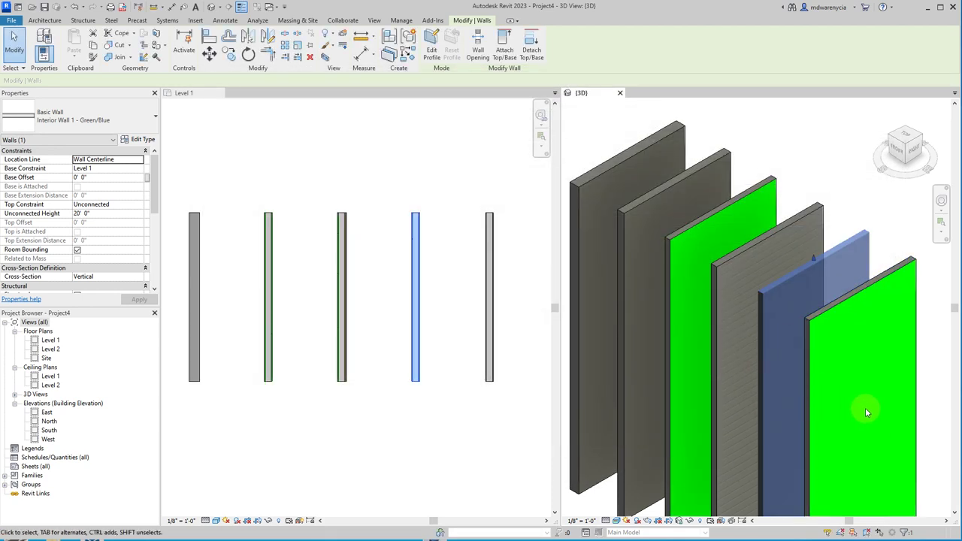
- Inspect both sides of the walls in the 3D view and undo the Gypsum Wall Board colour change
{"action": "left_click", "coordinate": [809, 146]}
{"action": "middle_click_drag", "start_coordinate": [627, 394], "coordinate": [826, 303]}
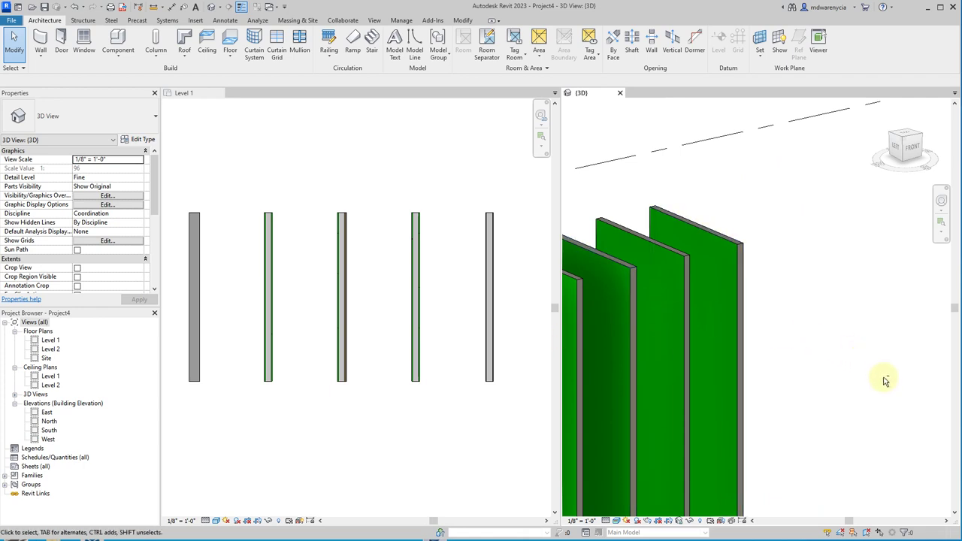
{"action": "middle_click_drag", "start_coordinate": [822, 378], "coordinate": [715, 391], "text": "shift"}
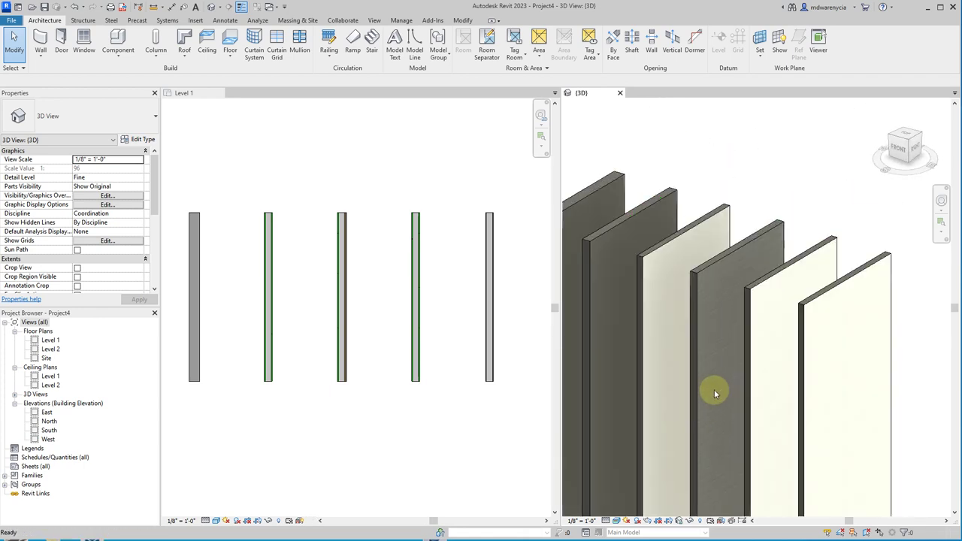
- Open the assembly of the second-to-last wall's type, Interior Wall 1 - Green/Blue, and bring up layer 1's material for editing
{"action": "left_click", "coordinate": [779, 277]}
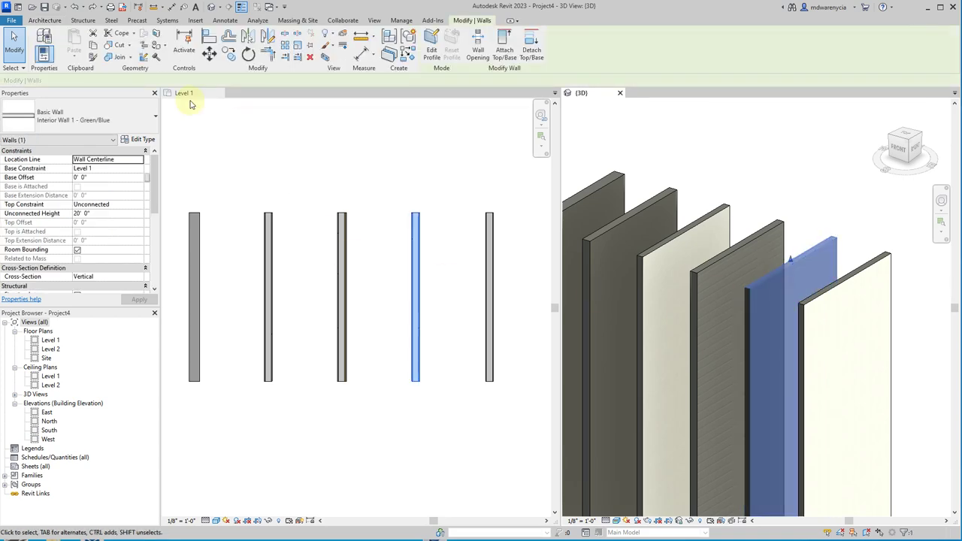
{"action": "left_click", "coordinate": [137, 141]}
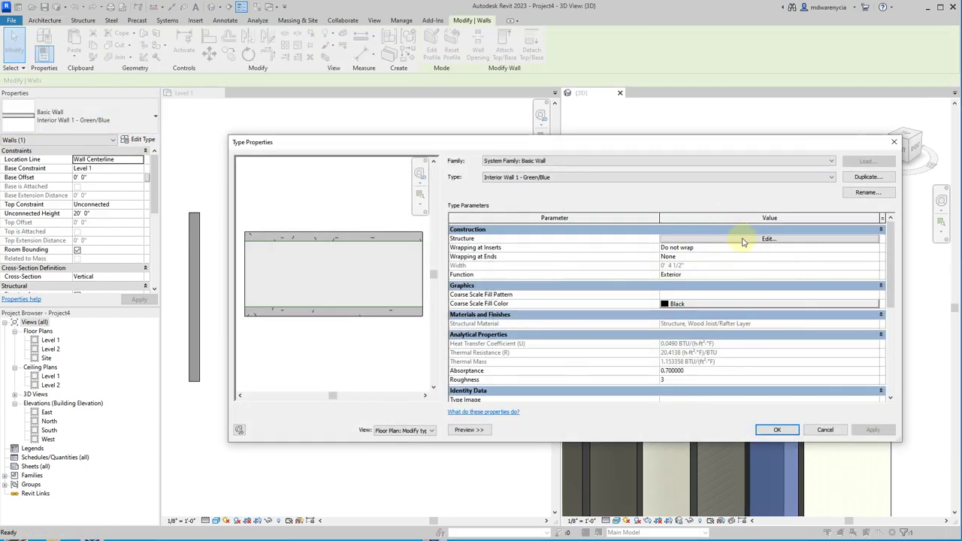
{"action": "left_click", "coordinate": [746, 242]}
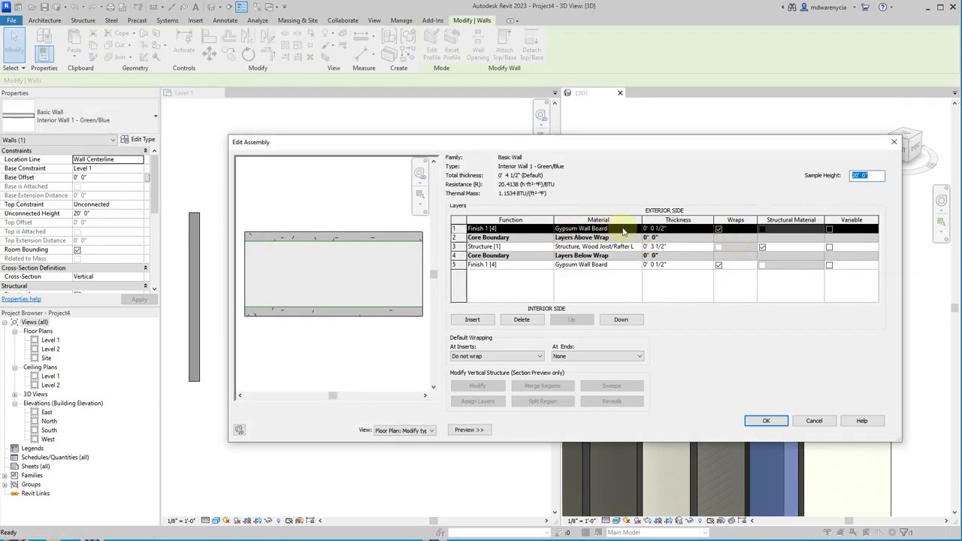
{"action": "left_click", "coordinate": [636, 228]}
{"action": "left_click", "coordinate": [635, 229]}
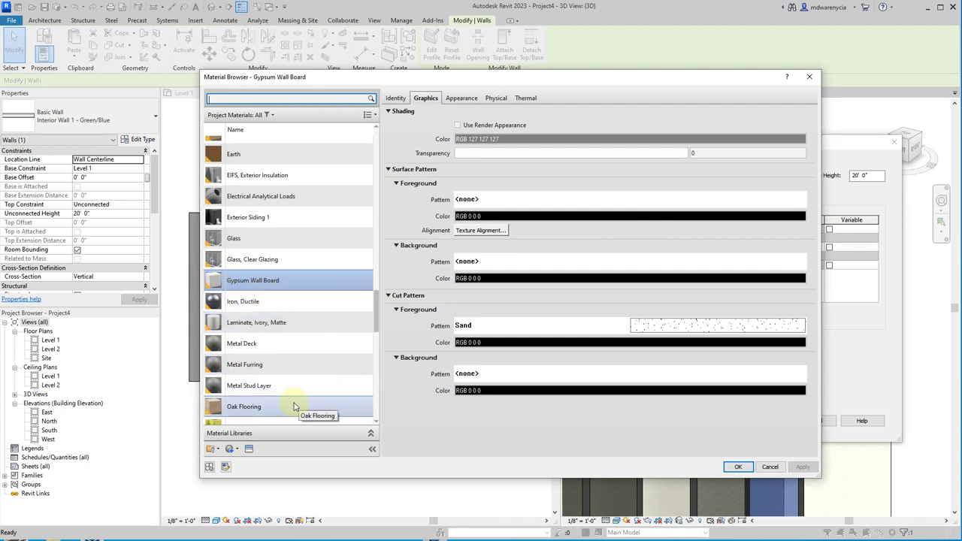
- Duplicate the Gypsum Wall Board material together with its assets and name the copy GWB - Green
{"action": "scroll", "coordinate": [256, 343], "scroll_direction": "down", "scroll_amount": 5}
{"action": "scroll", "coordinate": [229, 223], "scroll_direction": "up", "scroll_amount": 7}
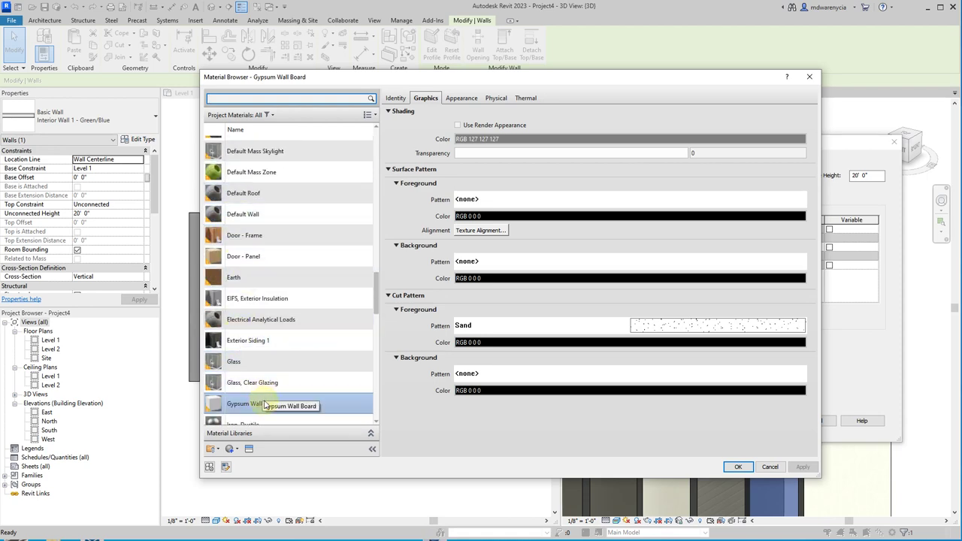
{"action": "scroll", "coordinate": [265, 405], "scroll_direction": "down", "scroll_amount": 1}
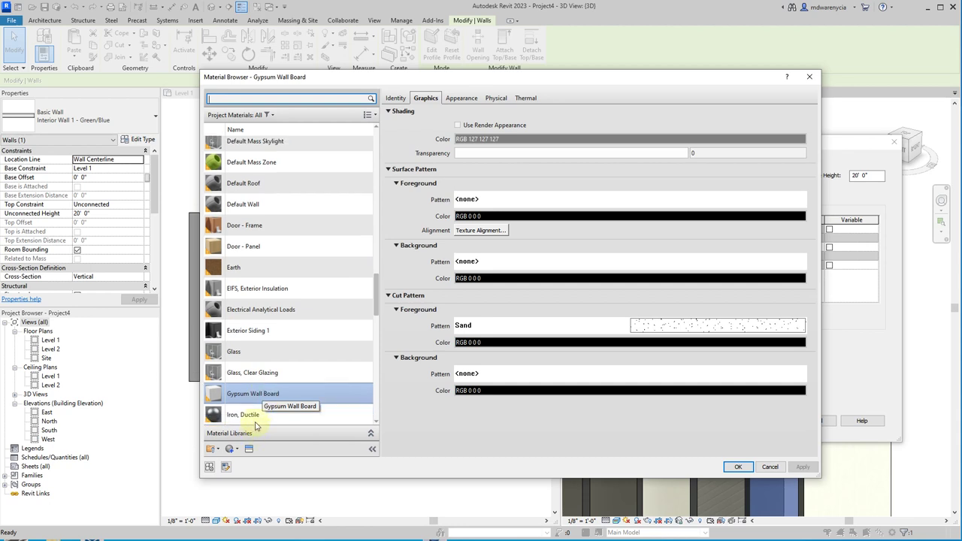
{"action": "right_click", "coordinate": [278, 392]}
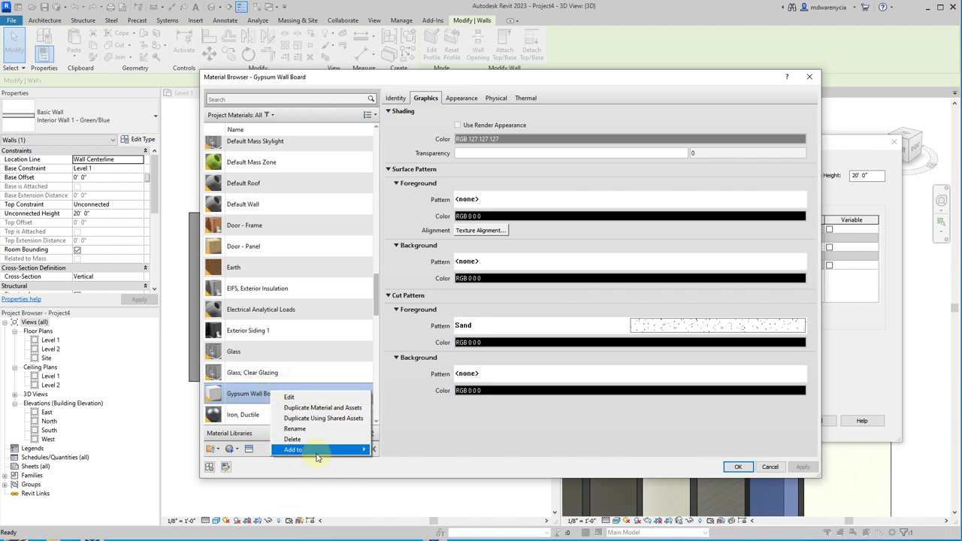
{"action": "left_click", "coordinate": [331, 408]}
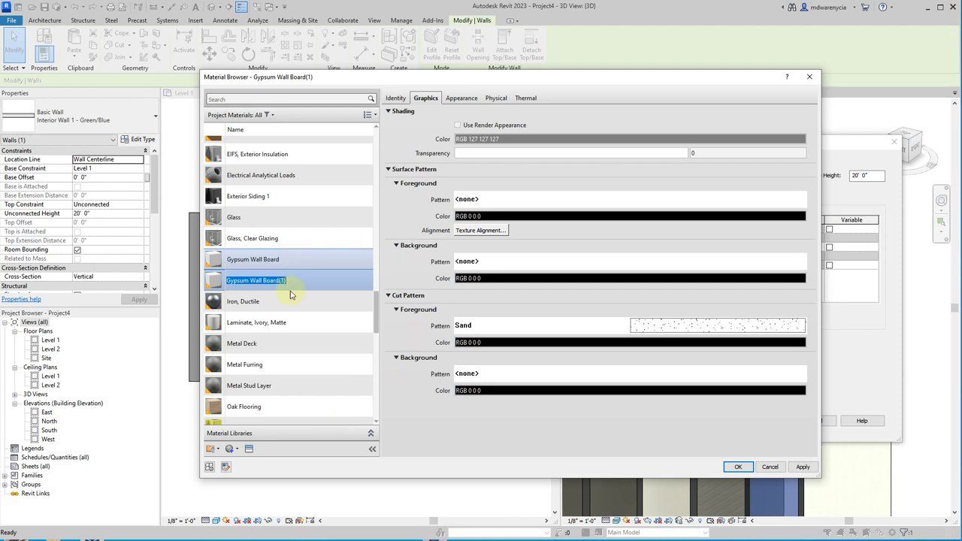
{"action": "left_click", "coordinate": [320, 275]}
{"action": "type", "text": "GWB - Green"}
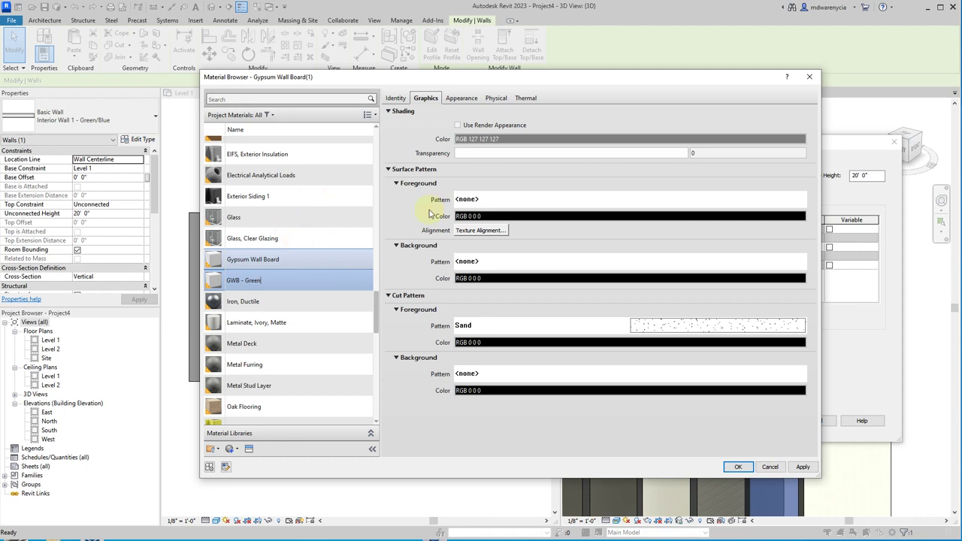
{"action": "key", "text": "Return"}
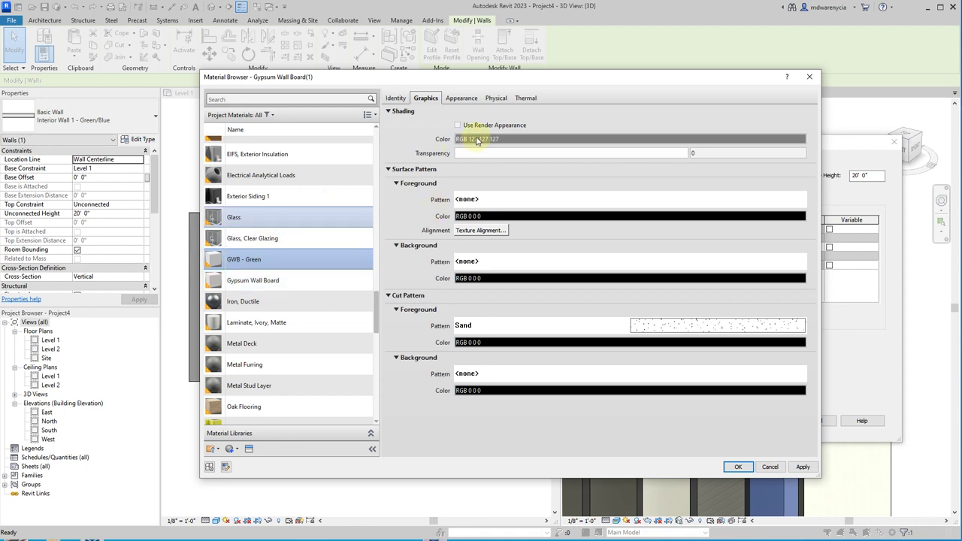
- Remove the image from the GWB - Green appearance and set its colour to light green, RGB 194 248 163
{"action": "left_click", "coordinate": [476, 101]}
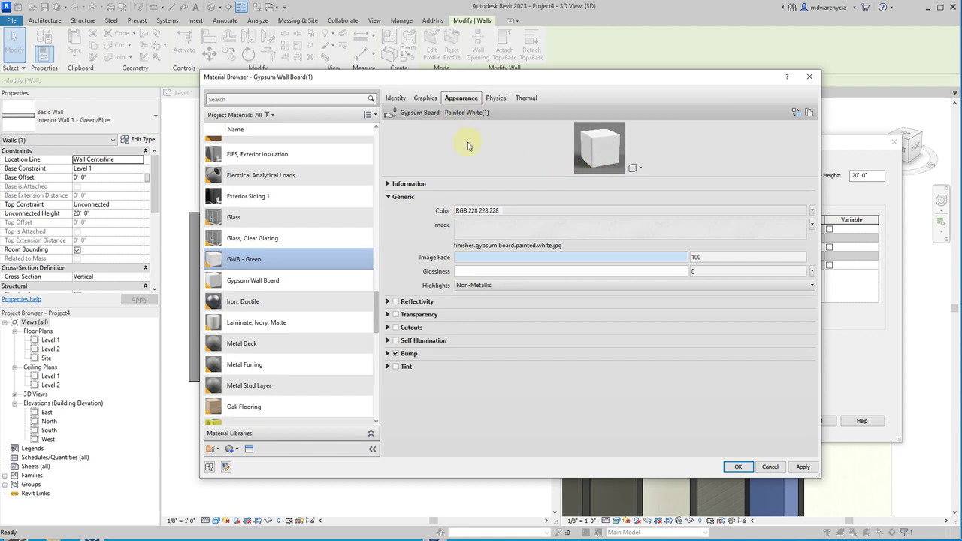
{"action": "left_click", "coordinate": [812, 225]}
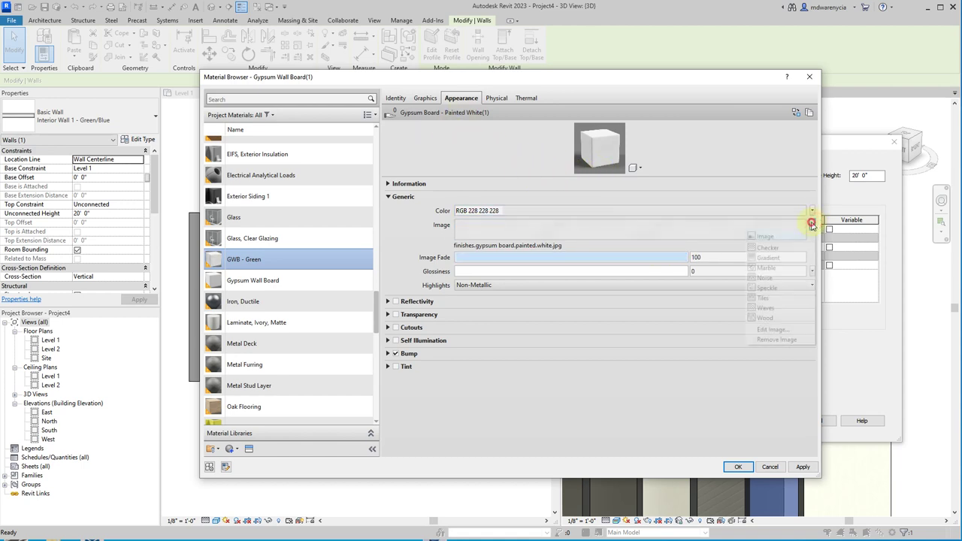
{"action": "left_click", "coordinate": [775, 339]}
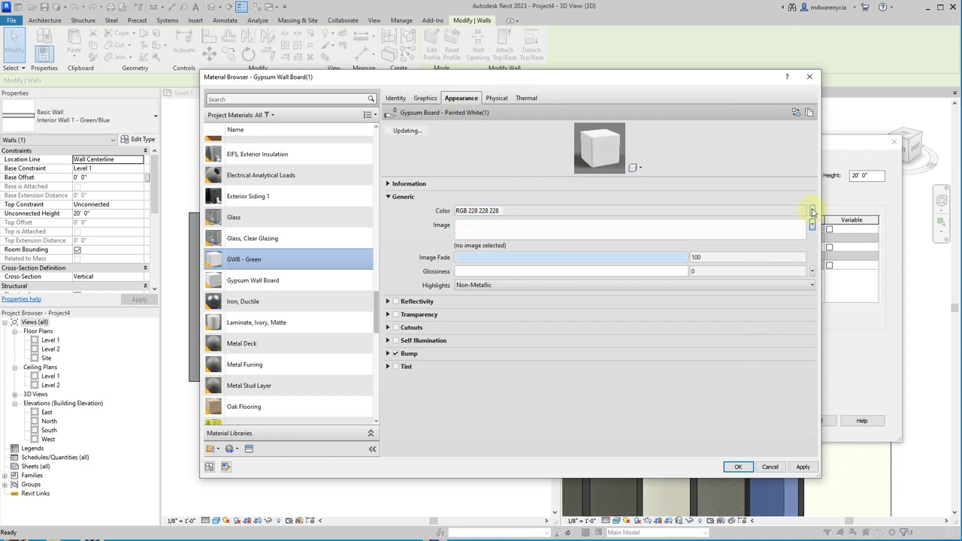
{"action": "left_click", "coordinate": [793, 216]}
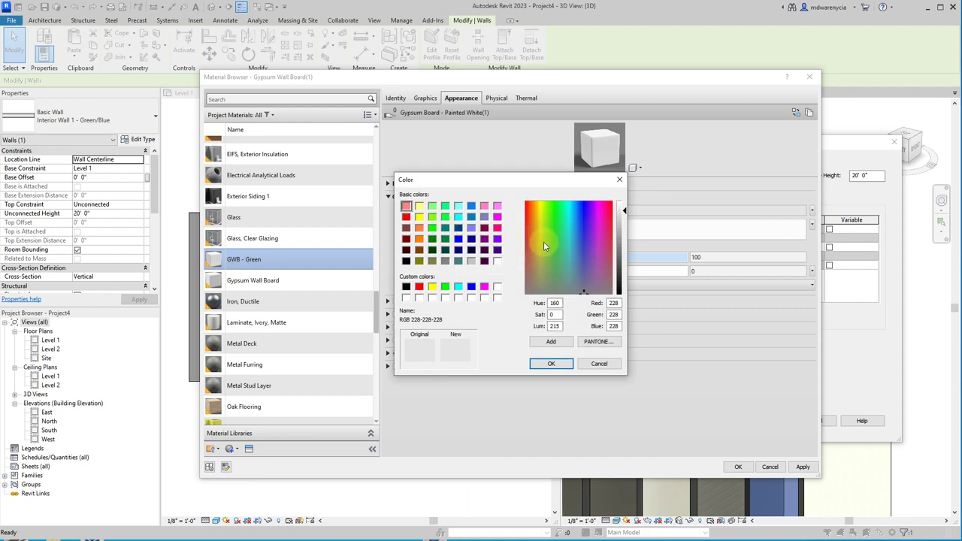
{"action": "left_click", "coordinate": [556, 238]}
{"action": "left_click_drag", "start_coordinate": [556, 246], "coordinate": [557, 228]}
{"action": "mouse_move", "coordinate": [622, 220]}
{"action": "left_mouse_down"}
{"action": "mouse_move", "coordinate": [624, 236]}
{"action": "mouse_move", "coordinate": [624, 228]}
{"action": "left_mouse_up"}
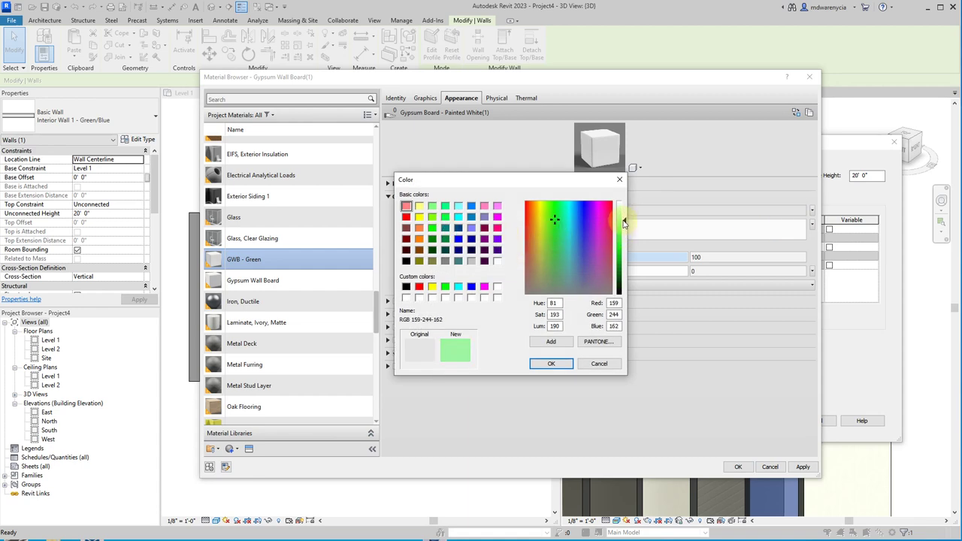
{"action": "left_click", "coordinate": [549, 218]}
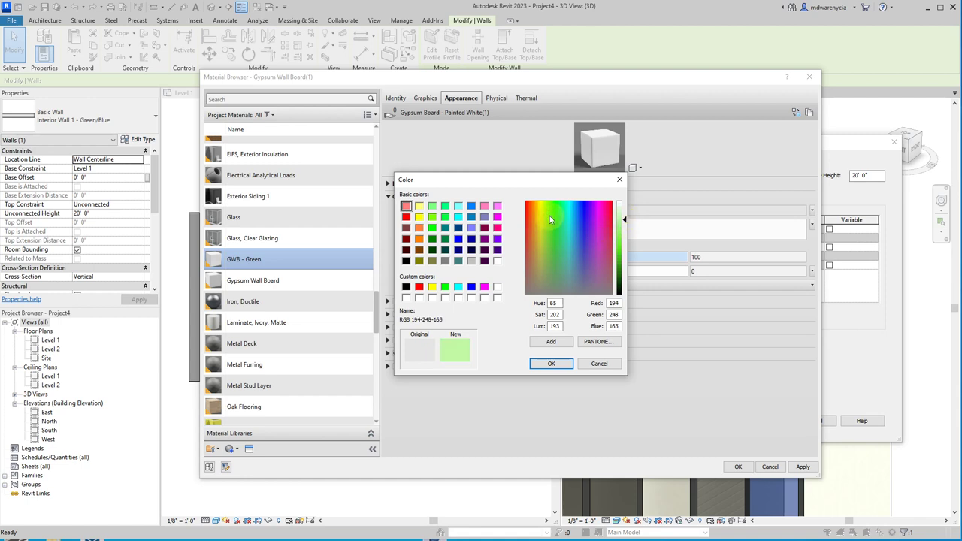
{"action": "left_click", "coordinate": [550, 364]}
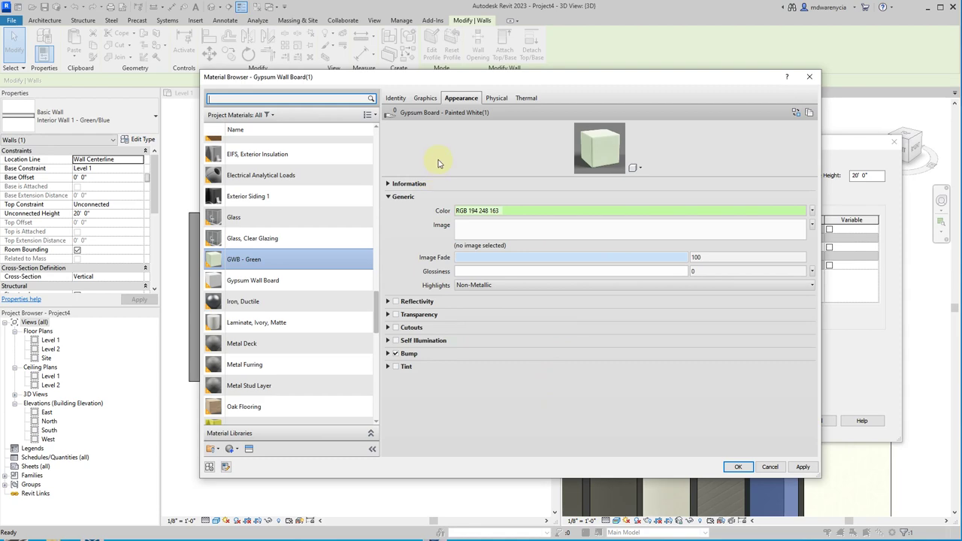
- Use the render appearance for GWB - Green's shading, accept it as layer 1's material with the assembly and type properties, and deselect the wall
{"action": "left_click", "coordinate": [425, 98]}
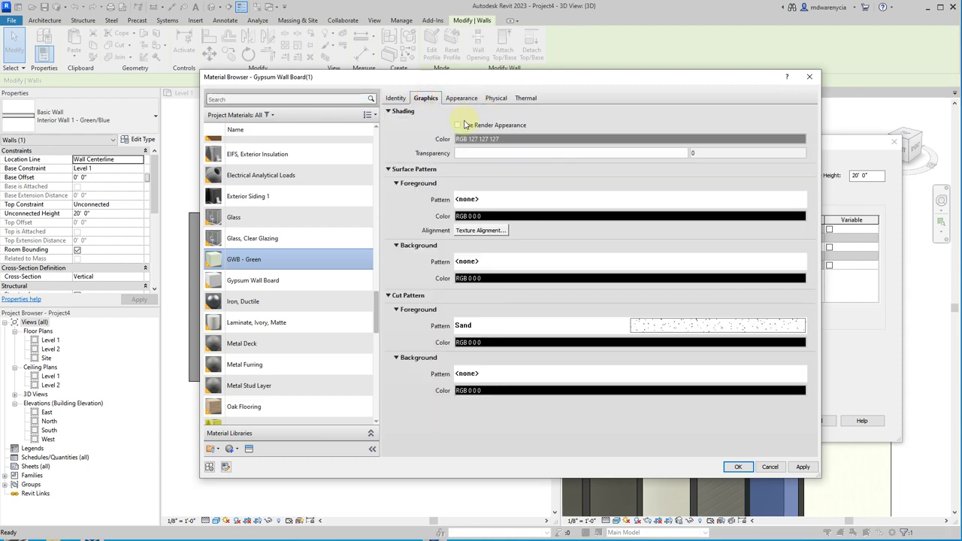
{"action": "left_click", "coordinate": [738, 467]}
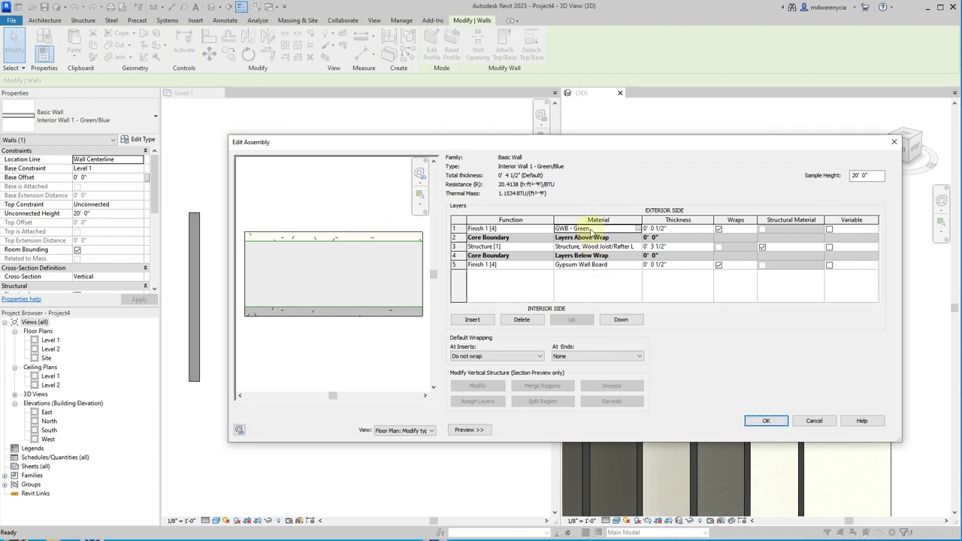
{"action": "left_click", "coordinate": [766, 421]}
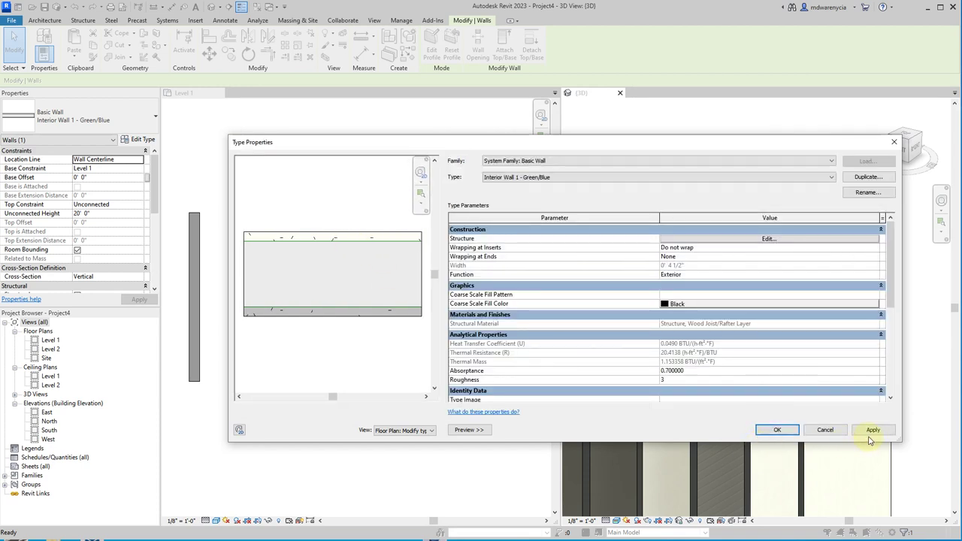
{"action": "left_click", "coordinate": [777, 429]}
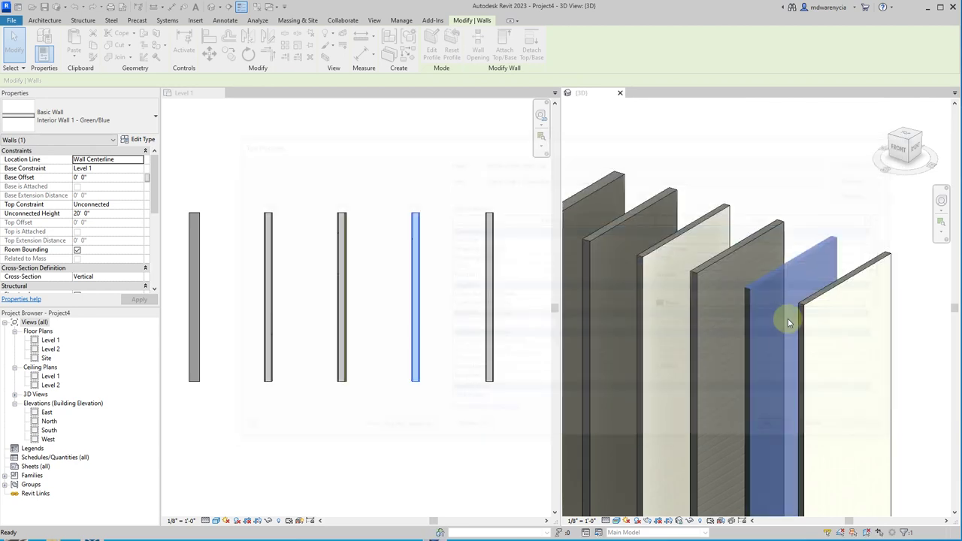
{"action": "left_click", "coordinate": [800, 190]}
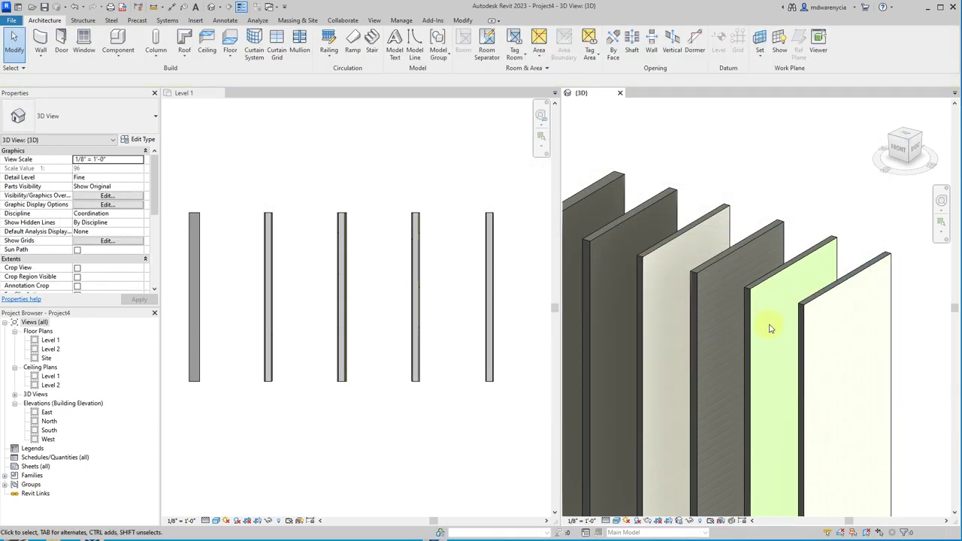
- Open the assembly of the Interior Wall 1 - Green/Blue wall type and bring up layer 5's material for editing
{"action": "middle_click_drag", "start_coordinate": [771, 329], "coordinate": [672, 446], "text": "shift"}
{"action": "left_click", "coordinate": [836, 234]}
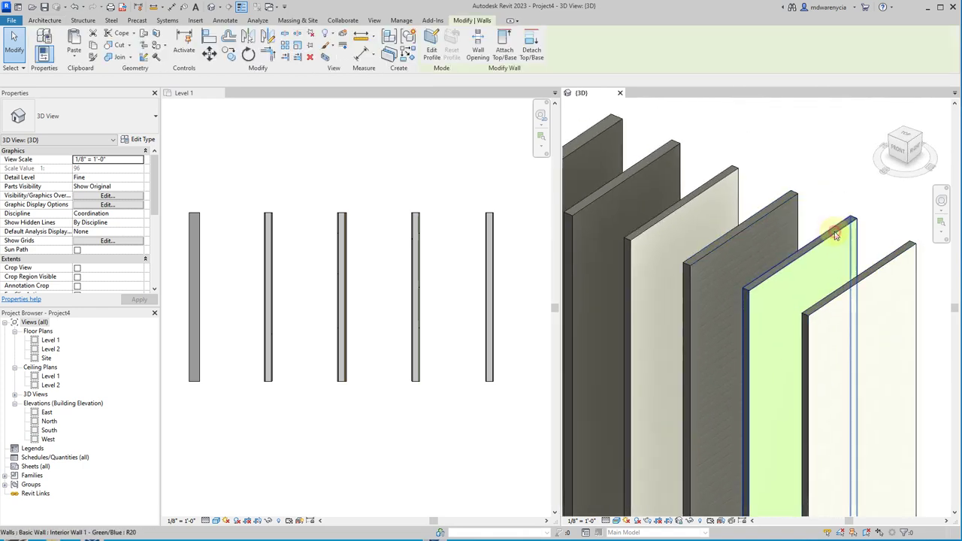
{"action": "left_click", "coordinate": [141, 141]}
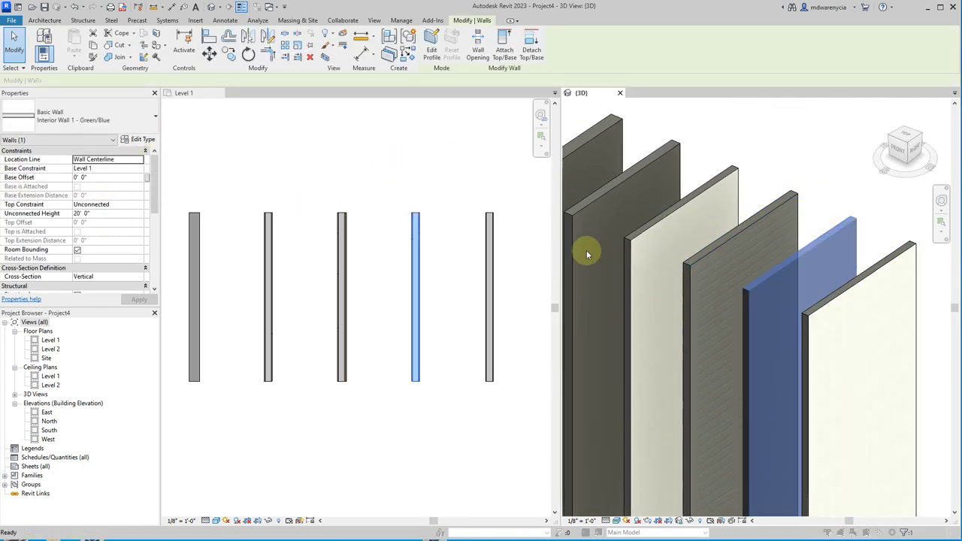
{"action": "left_click", "coordinate": [740, 238]}
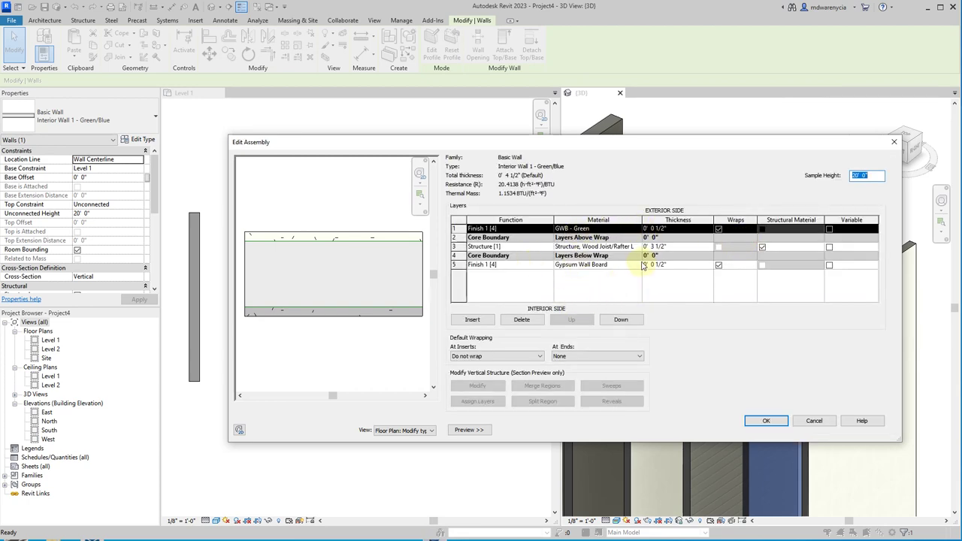
{"action": "left_click", "coordinate": [636, 265]}
{"action": "left_click", "coordinate": [637, 265]}
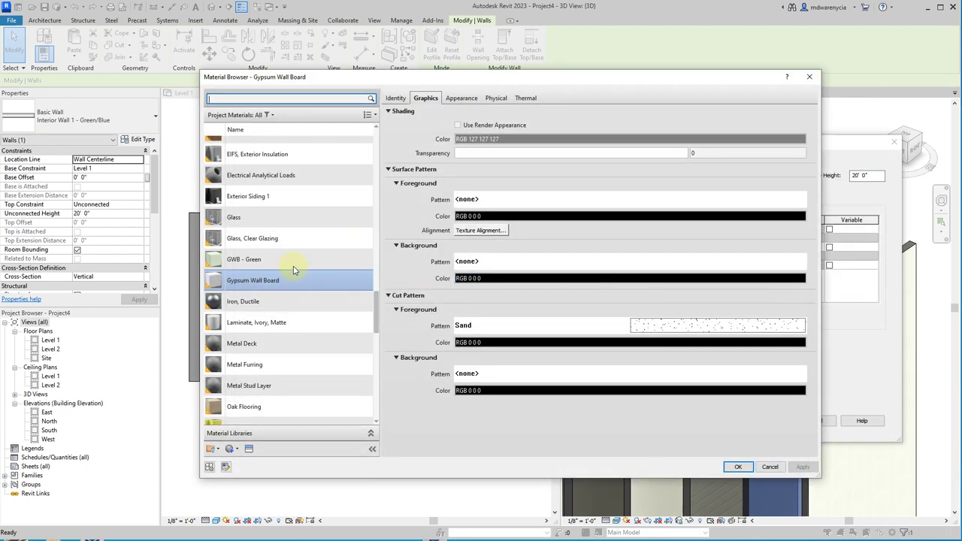
- Duplicate the GWB - Green material together with its assets and name the copy GWB - Blue
{"action": "left_click", "coordinate": [282, 262]}
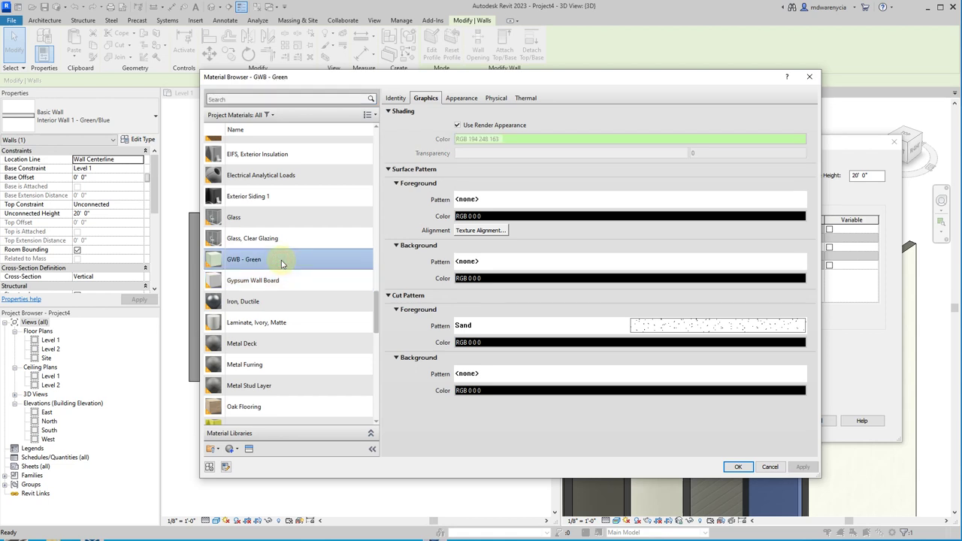
{"action": "right_click", "coordinate": [282, 261]}
{"action": "left_click", "coordinate": [301, 276]}
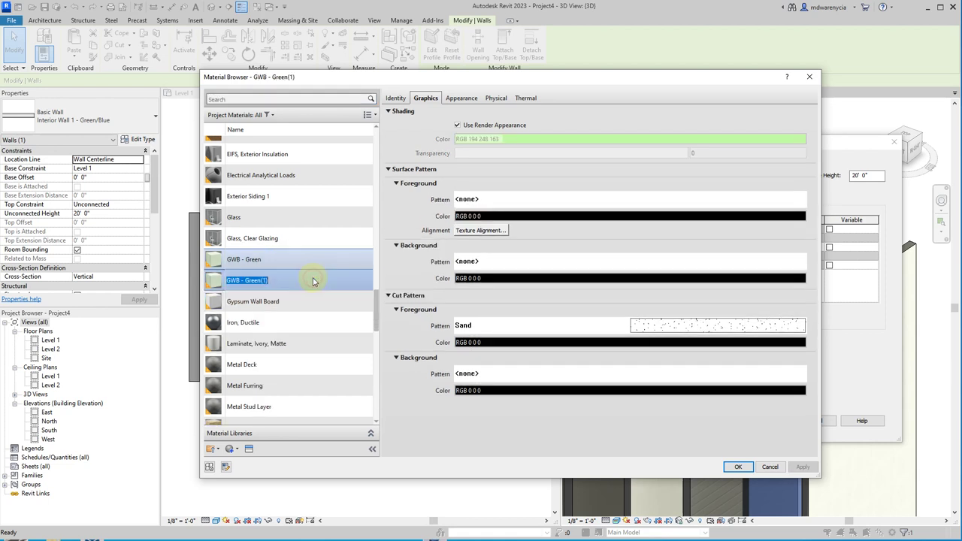
{"action": "left_click", "coordinate": [281, 284]}
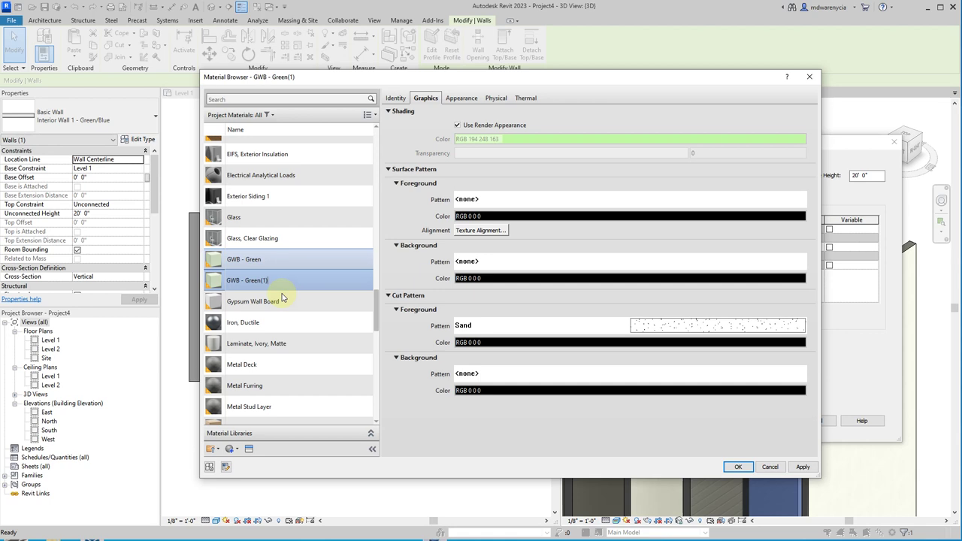
{"action": "type", "text": "Blue"}
{"action": "key", "text": "Return"}
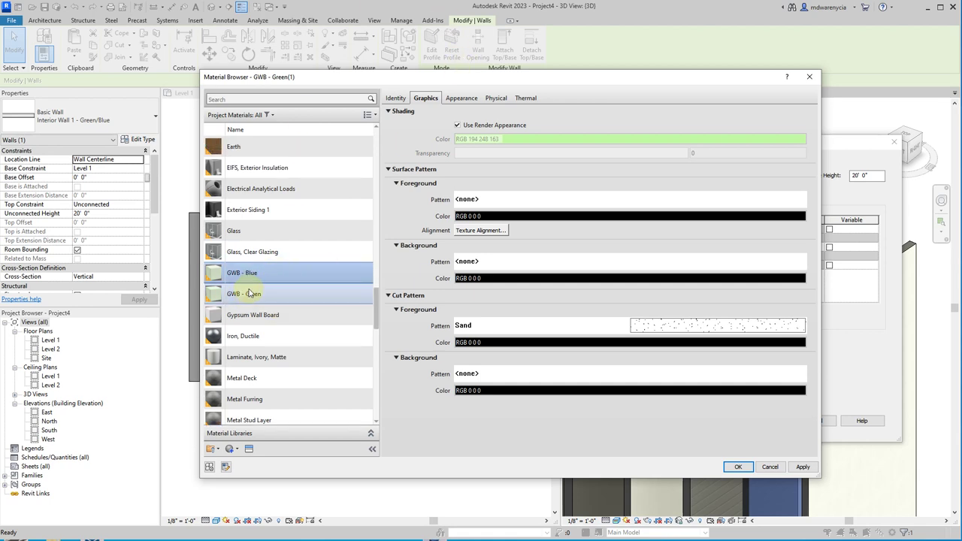
- Set the GWB - Blue appearance colour to light blue, RGB 162 244 249, and apply the change
{"action": "left_click", "coordinate": [461, 98]}
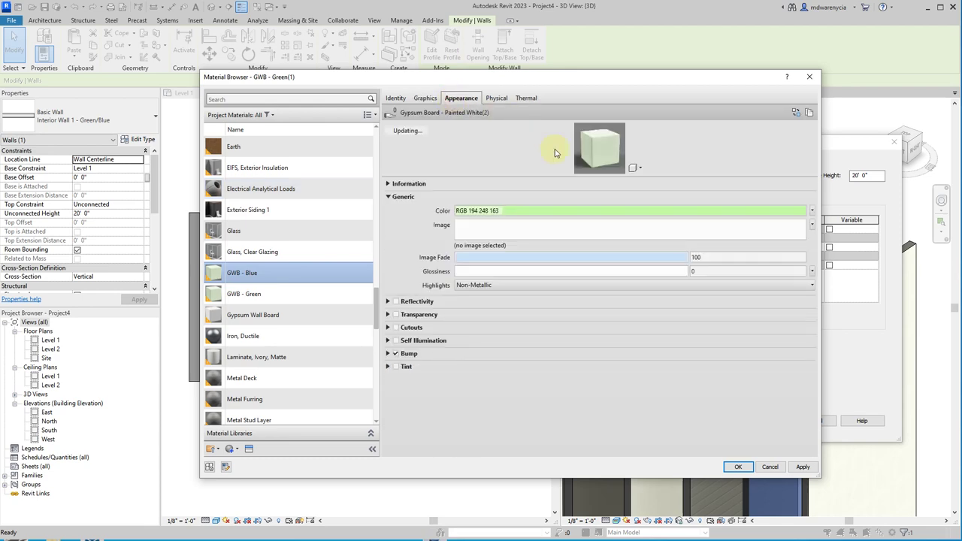
{"action": "left_click", "coordinate": [651, 210]}
{"action": "left_click", "coordinate": [569, 213]}
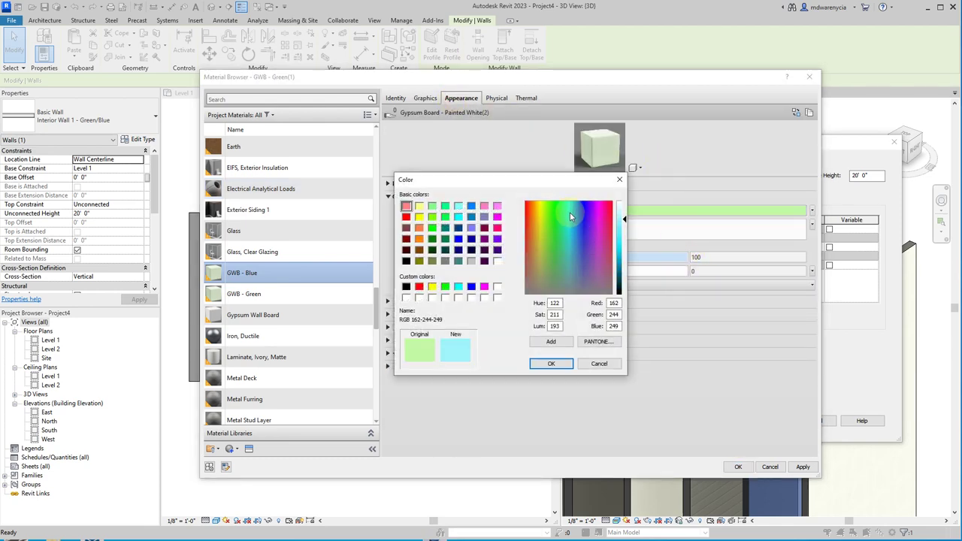
{"action": "left_click", "coordinate": [551, 372]}
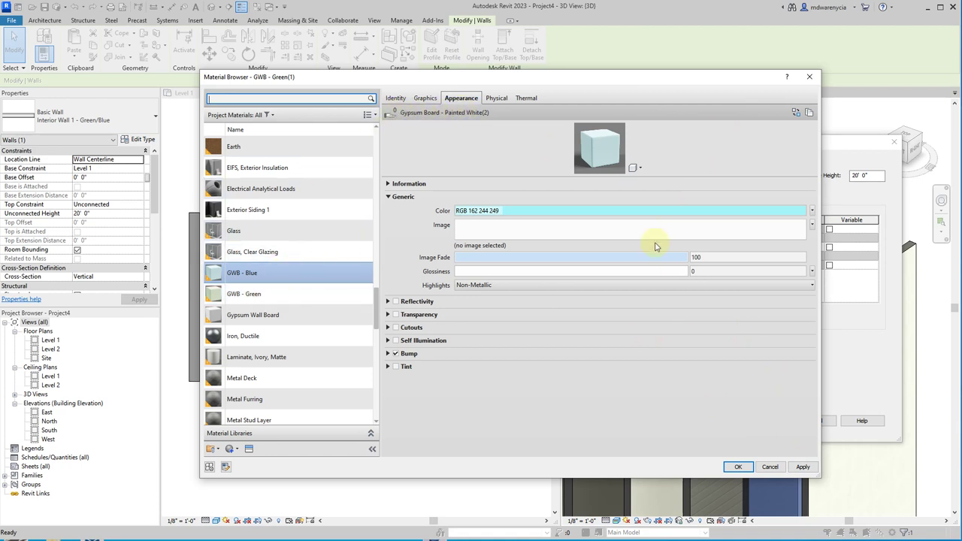
{"action": "left_click", "coordinate": [803, 467]}
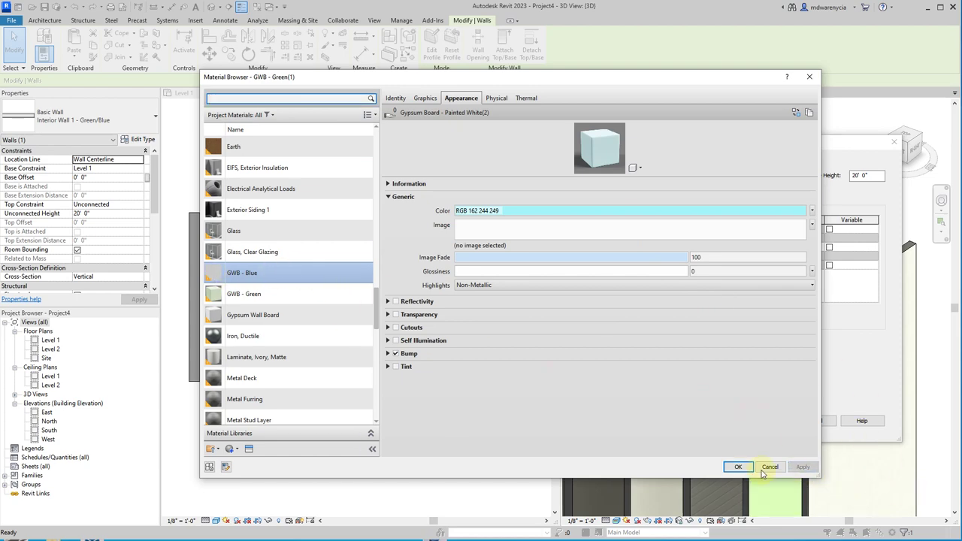
- Accept GWB - Blue as layer 5's material, confirm the assembly and type properties, and deselect the wall
{"action": "left_click", "coordinate": [737, 466]}
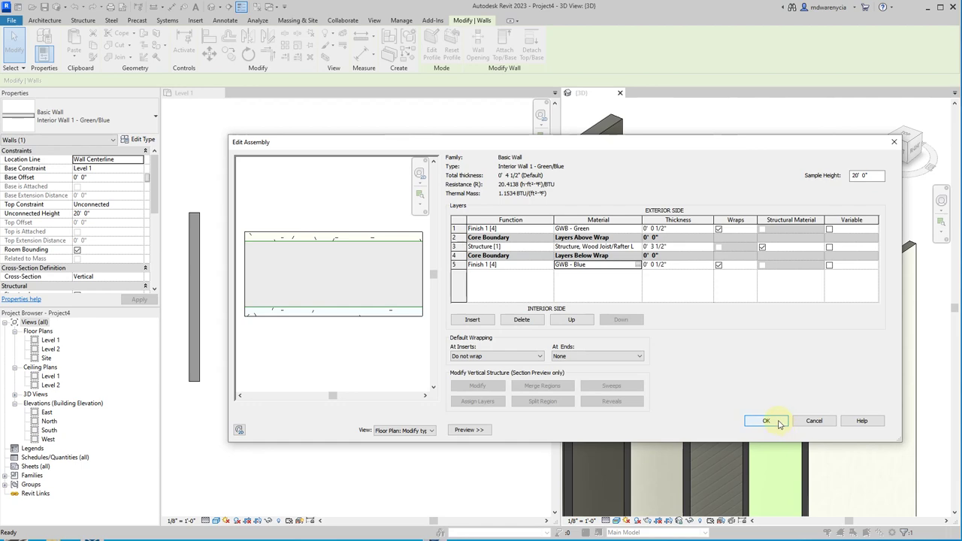
{"action": "left_click", "coordinate": [766, 421]}
{"action": "left_click", "coordinate": [872, 430]}
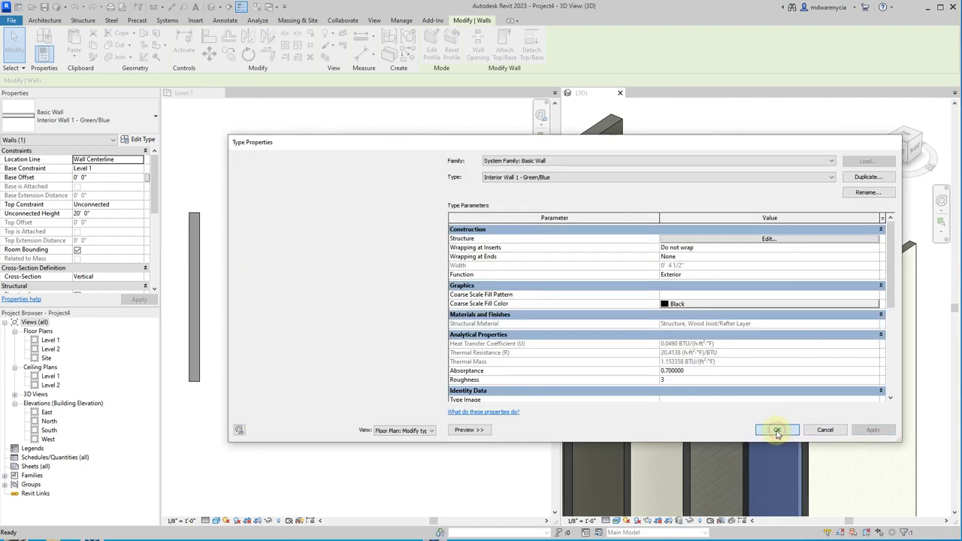
{"action": "left_click", "coordinate": [778, 432]}
{"action": "left_click", "coordinate": [805, 135]}
- Examine the finishes and layers of the row of walls in the 3D view and the Level 1 plan
{"action": "scroll", "coordinate": [649, 466], "scroll_direction": "down", "scroll_amount": 2}
{"action": "scroll", "coordinate": [735, 391], "scroll_direction": "up", "scroll_amount": 1}
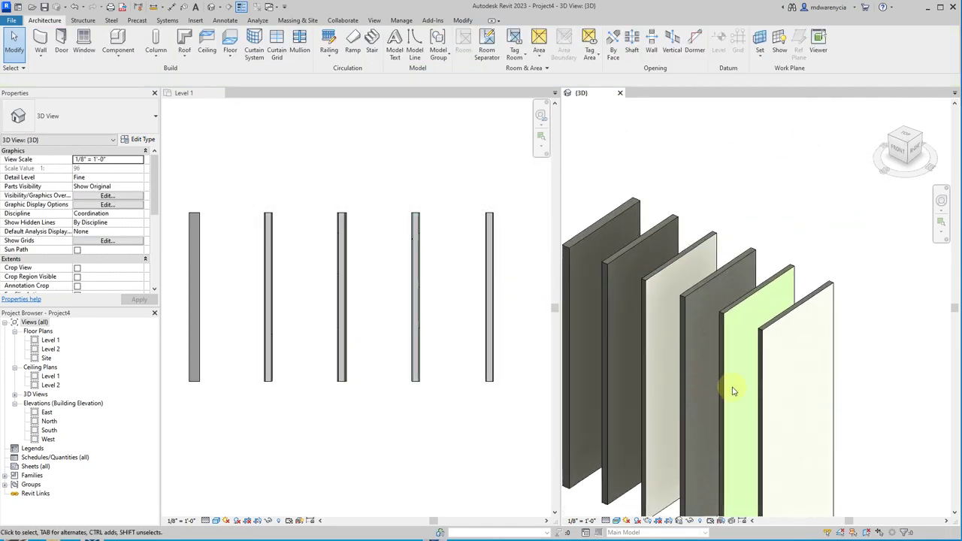
{"action": "middle_click_drag", "start_coordinate": [676, 412], "coordinate": [554, 403], "text": "shift"}
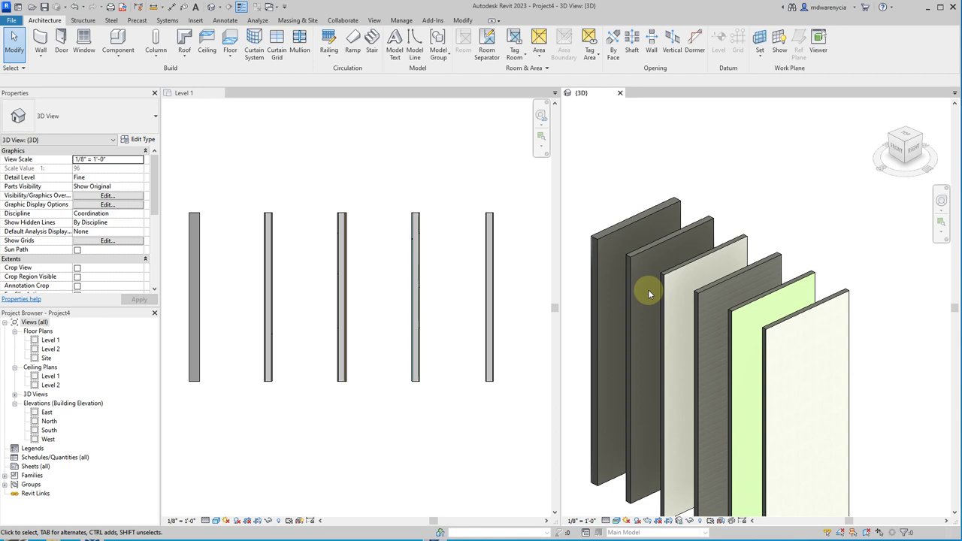
{"action": "scroll", "coordinate": [347, 388], "scroll_direction": "down", "scroll_amount": 3}
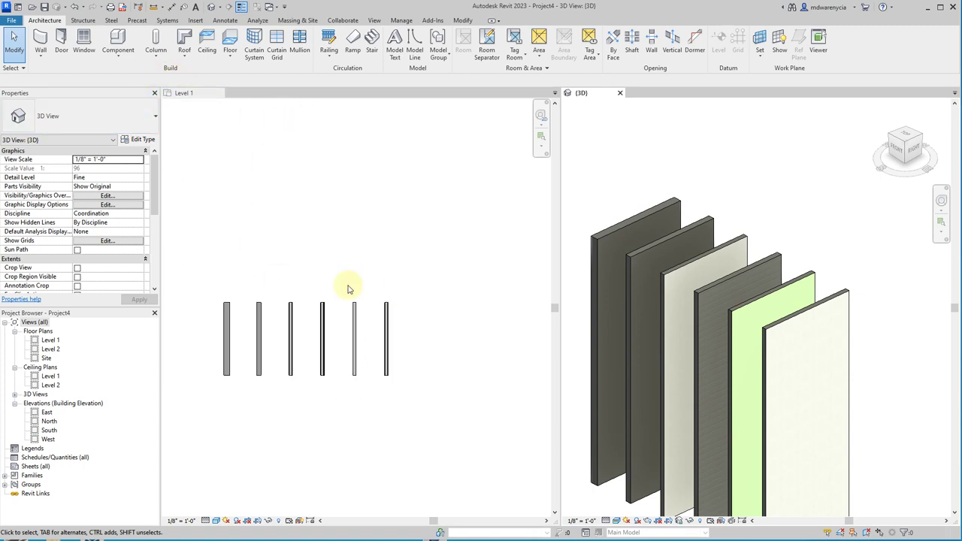
{"action": "scroll", "coordinate": [300, 333], "scroll_direction": "up", "scroll_amount": 4}
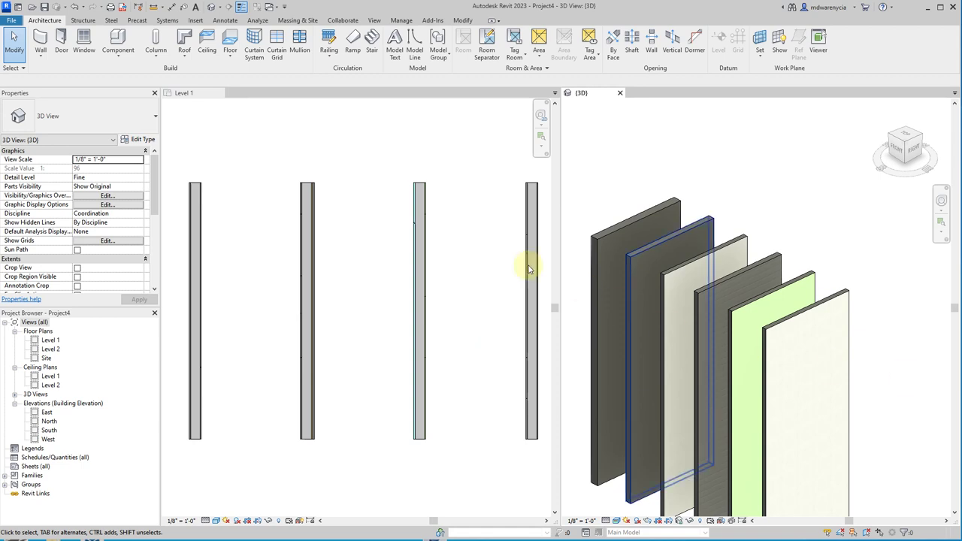
{"action": "scroll", "coordinate": [653, 350], "scroll_direction": "down", "scroll_amount": 2}
{"action": "scroll", "coordinate": [652, 349], "scroll_direction": "up", "scroll_amount": 2}
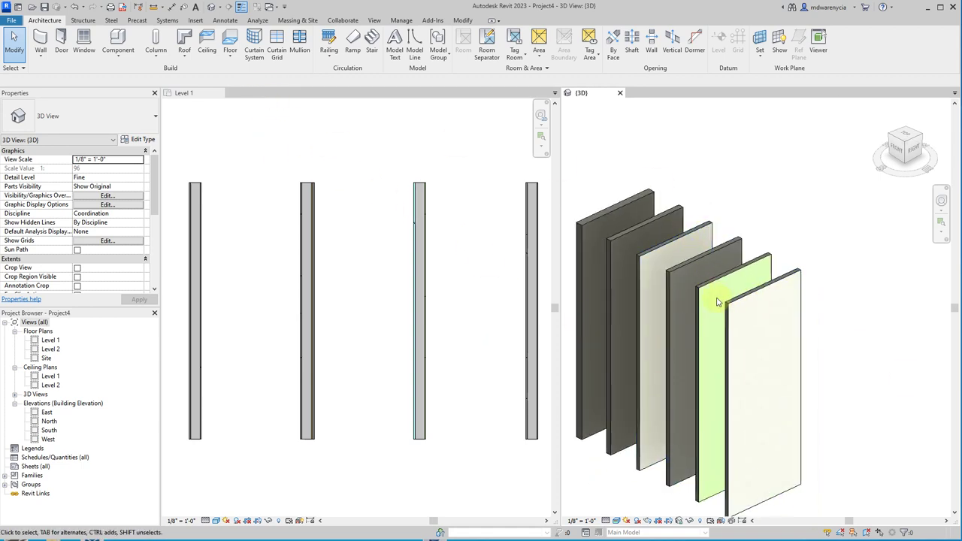
- Start the Ceiling command, review the layer assembly of the 2' x 4' ACT System type, and close it without changes
{"action": "left_click", "coordinate": [206, 45]}
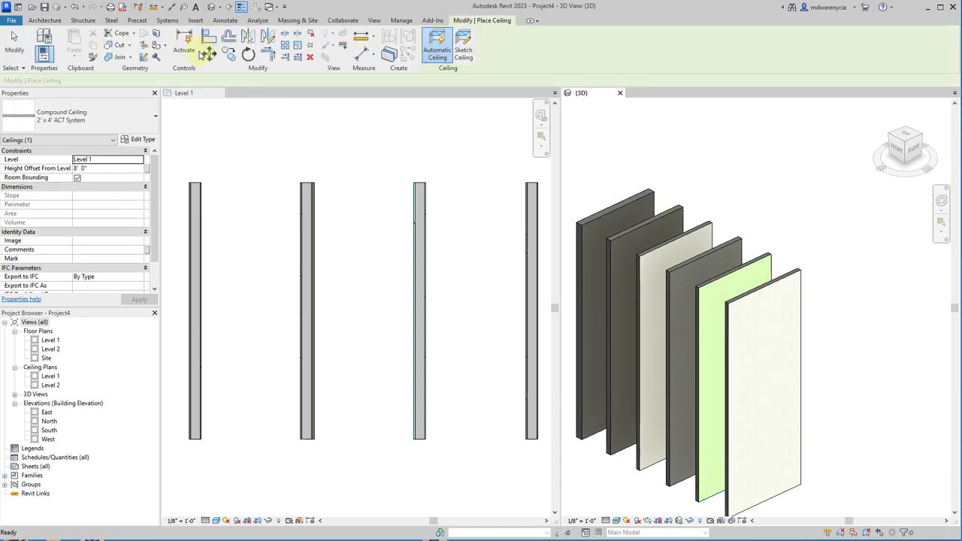
{"action": "left_click", "coordinate": [143, 140]}
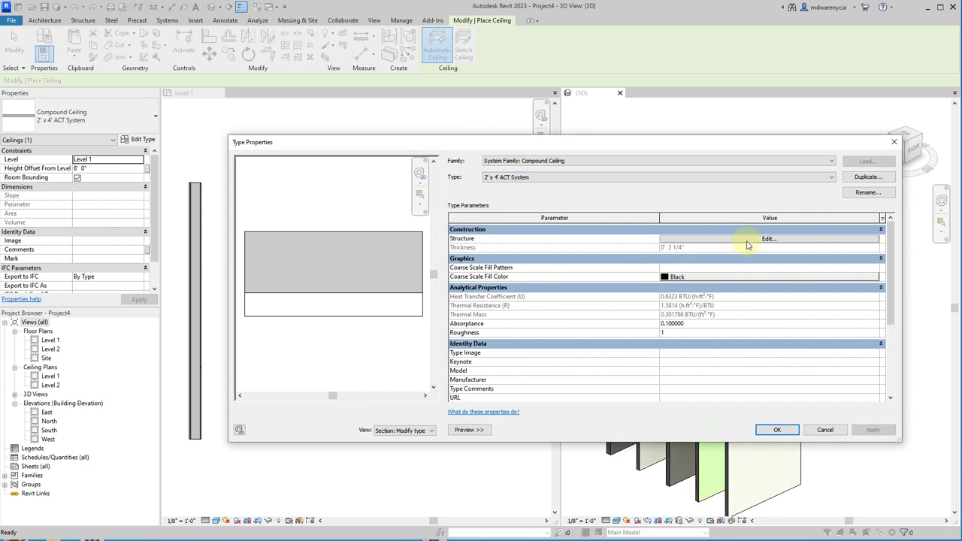
{"action": "left_click", "coordinate": [741, 239]}
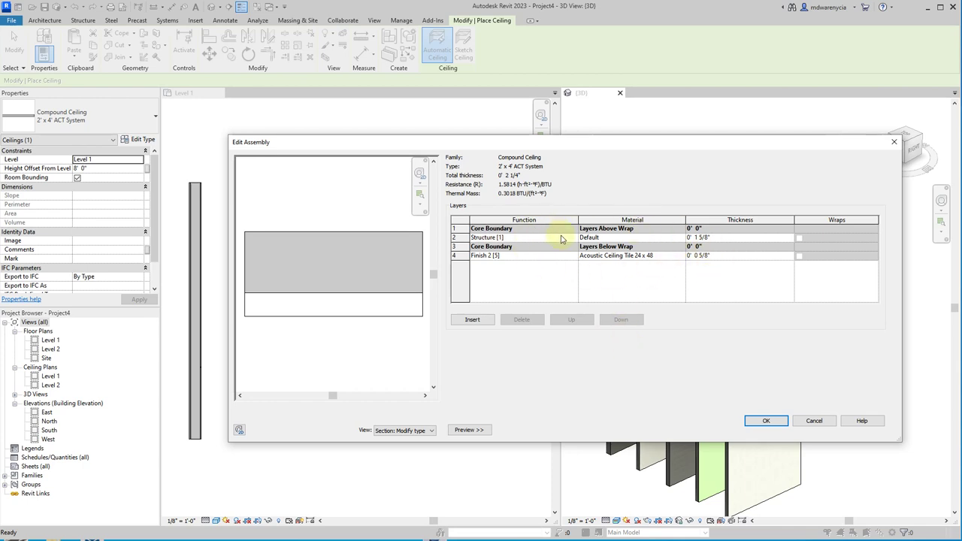
{"action": "left_click", "coordinate": [814, 420]}
{"action": "left_click", "coordinate": [825, 433]}
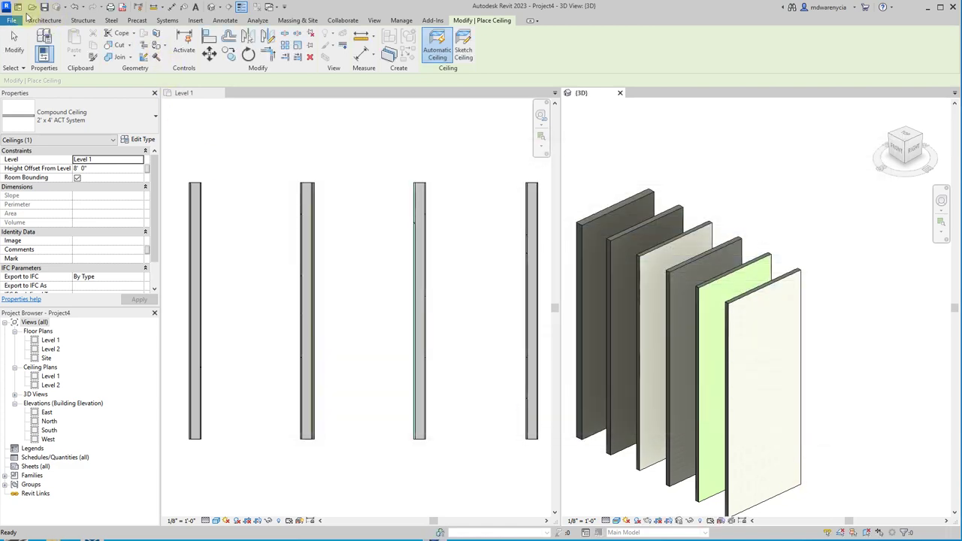
- Start the Floor command and review the layer assembly of the Generic - 12" type without changing it
{"action": "left_click", "coordinate": [45, 20]}
{"action": "left_click", "coordinate": [230, 46]}
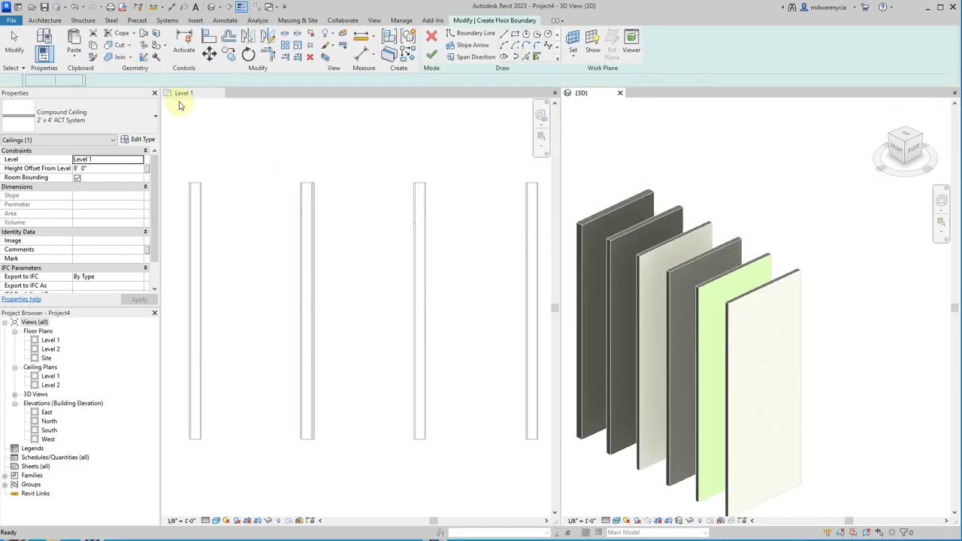
{"action": "left_click", "coordinate": [134, 139]}
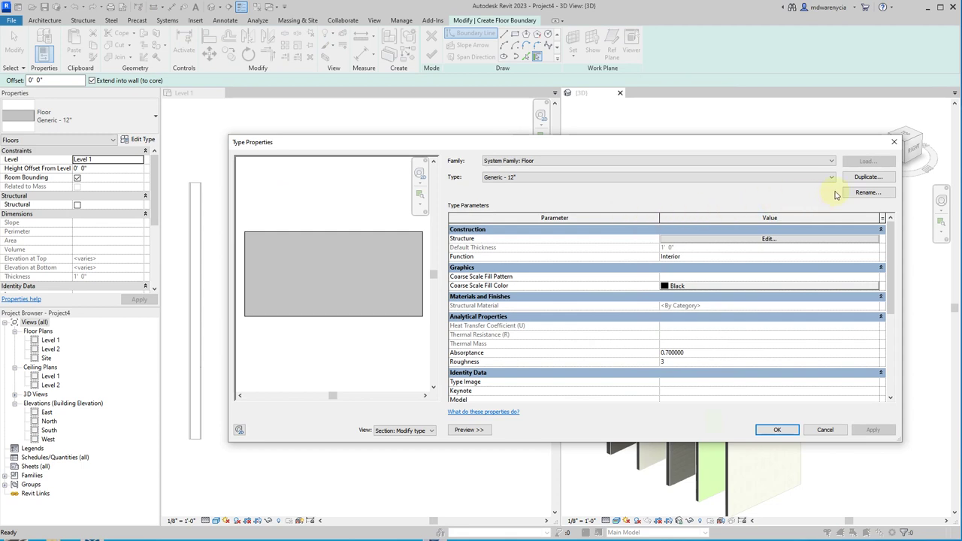
{"action": "left_click", "coordinate": [767, 238]}
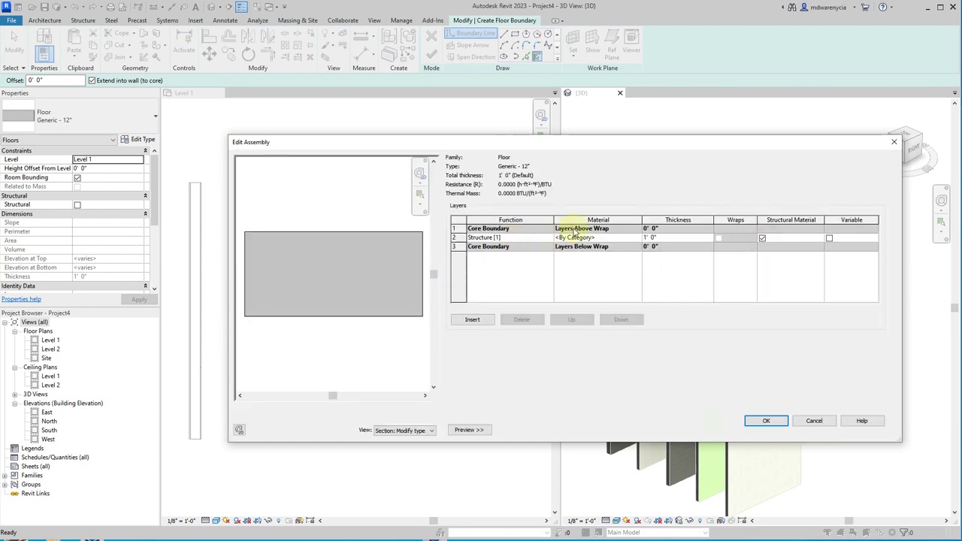
{"action": "left_click", "coordinate": [814, 421]}
- Choose the Wood Joist 10" - Ceramic Tile floor type, review its layer assembly, and cancel out of the type properties
{"action": "left_click", "coordinate": [654, 160]}
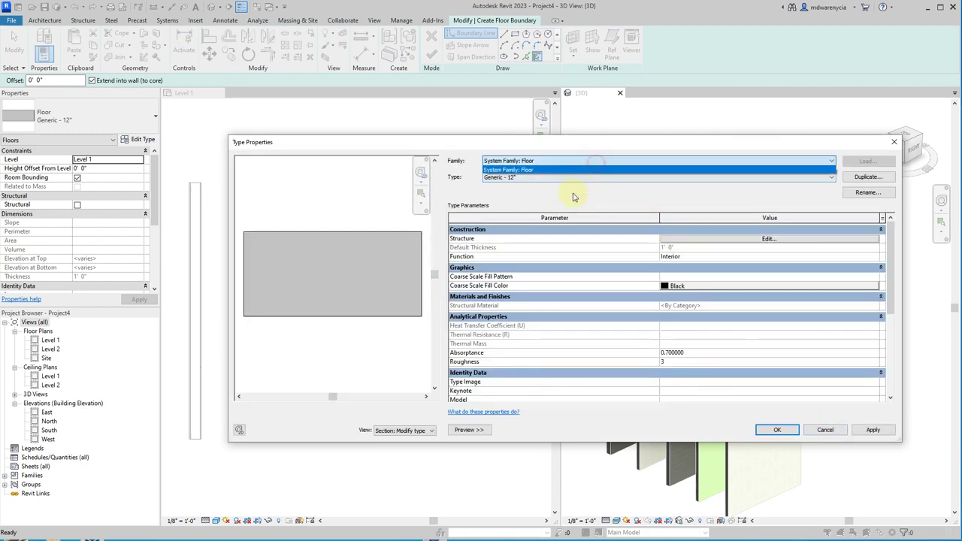
{"action": "left_click", "coordinate": [558, 179]}
{"action": "scroll", "coordinate": [554, 225], "scroll_direction": "down", "scroll_amount": 2}
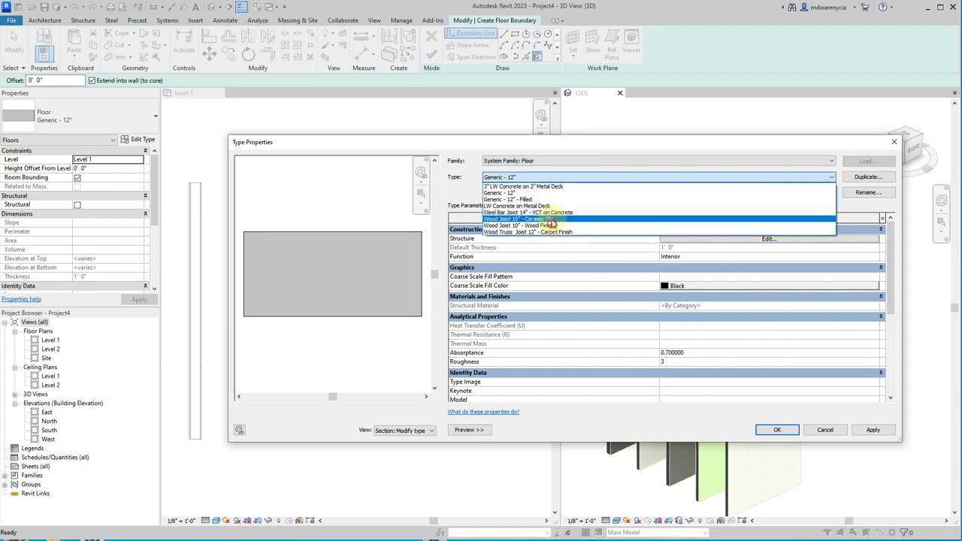
{"action": "left_click", "coordinate": [552, 232]}
{"action": "left_click", "coordinate": [712, 242]}
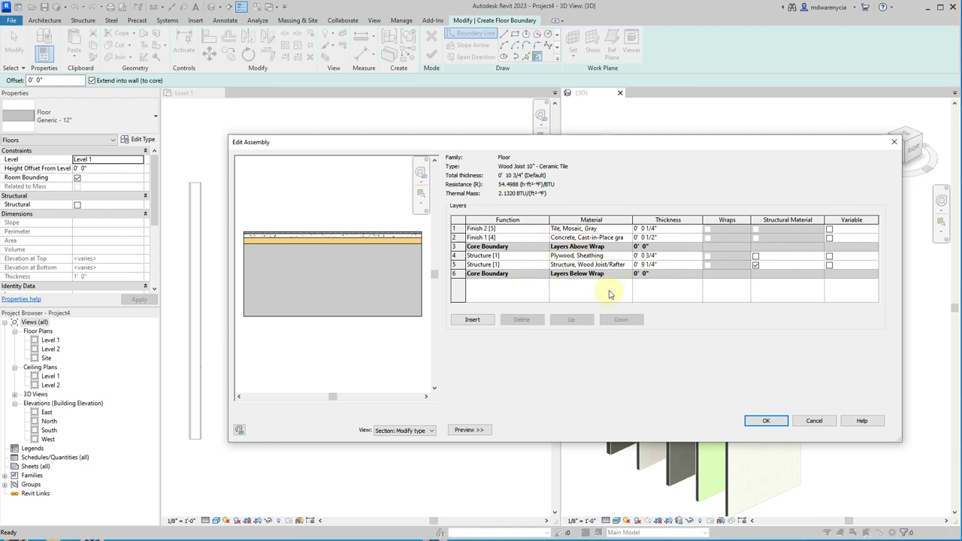
{"action": "left_click", "coordinate": [820, 429]}
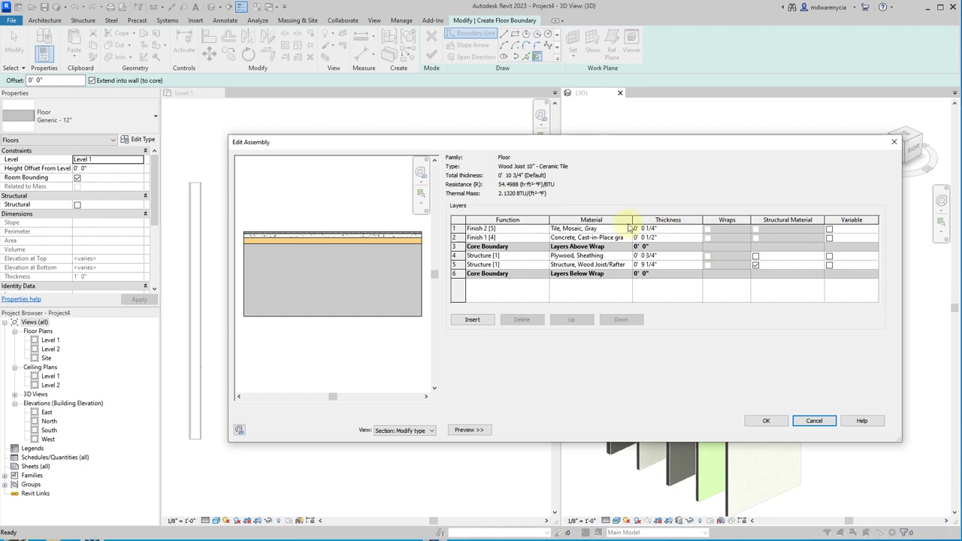
{"action": "left_click", "coordinate": [810, 421]}
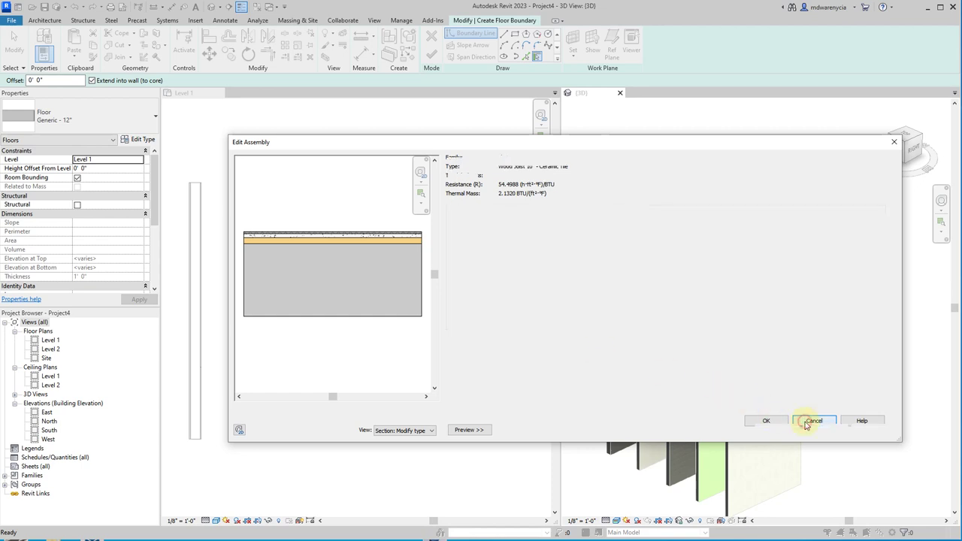
{"action": "left_click", "coordinate": [816, 429]}
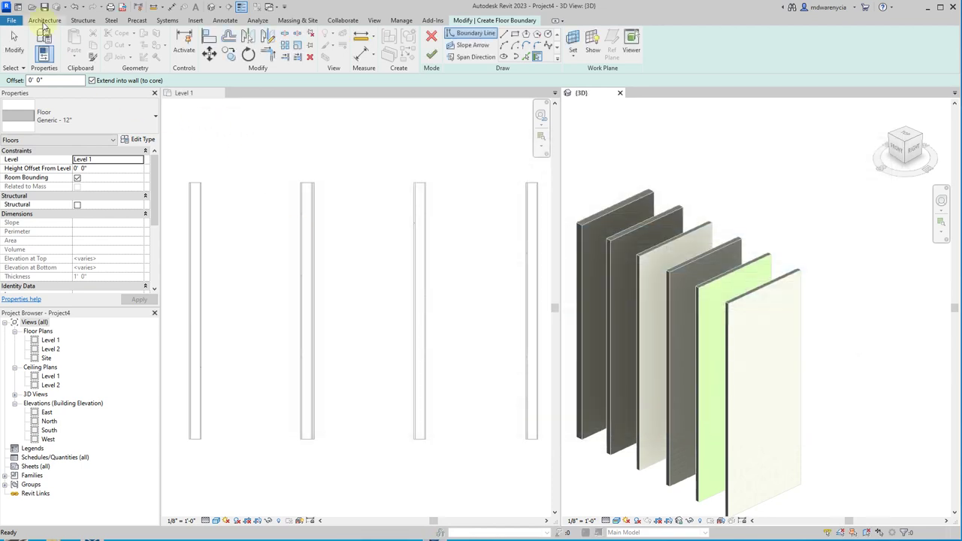
- Cancel the floor boundary sketch without creating a floor
{"action": "left_click", "coordinate": [45, 20]}
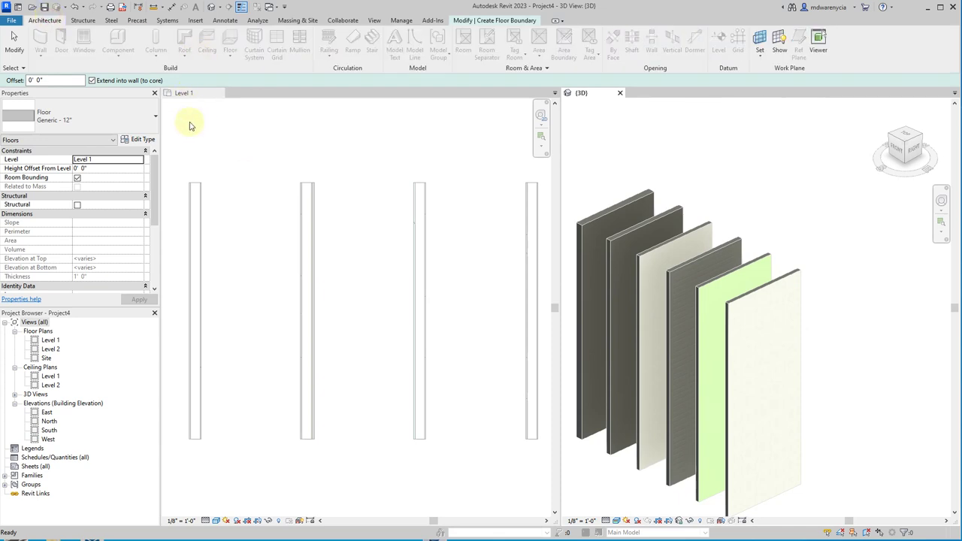
{"action": "left_click", "coordinate": [267, 193]}
{"action": "left_click", "coordinate": [247, 137]}
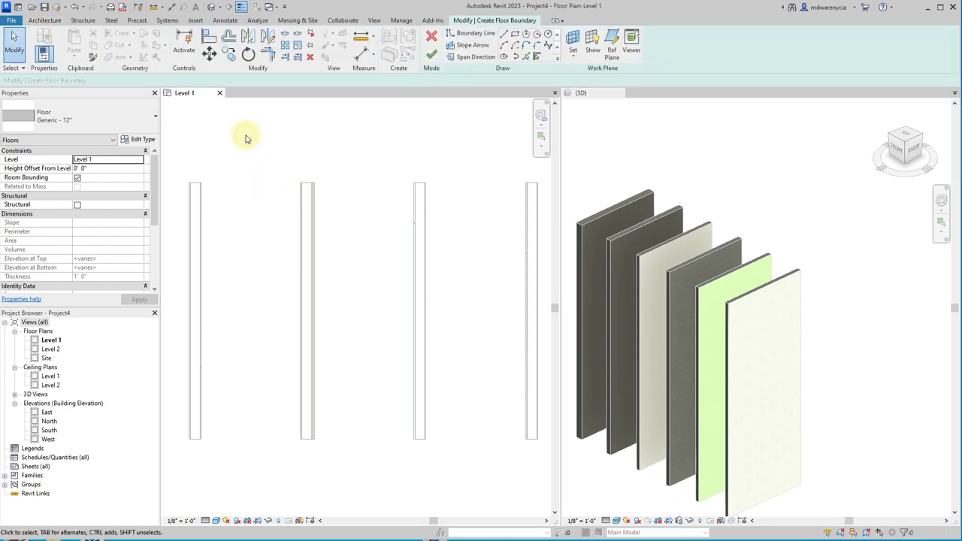
{"action": "left_click", "coordinate": [432, 36]}
{"action": "left_click", "coordinate": [473, 129]}
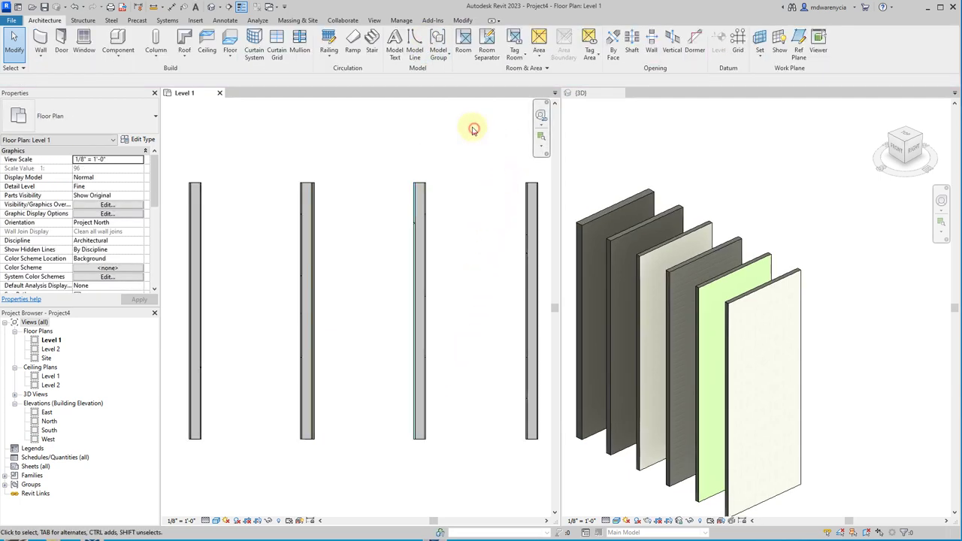